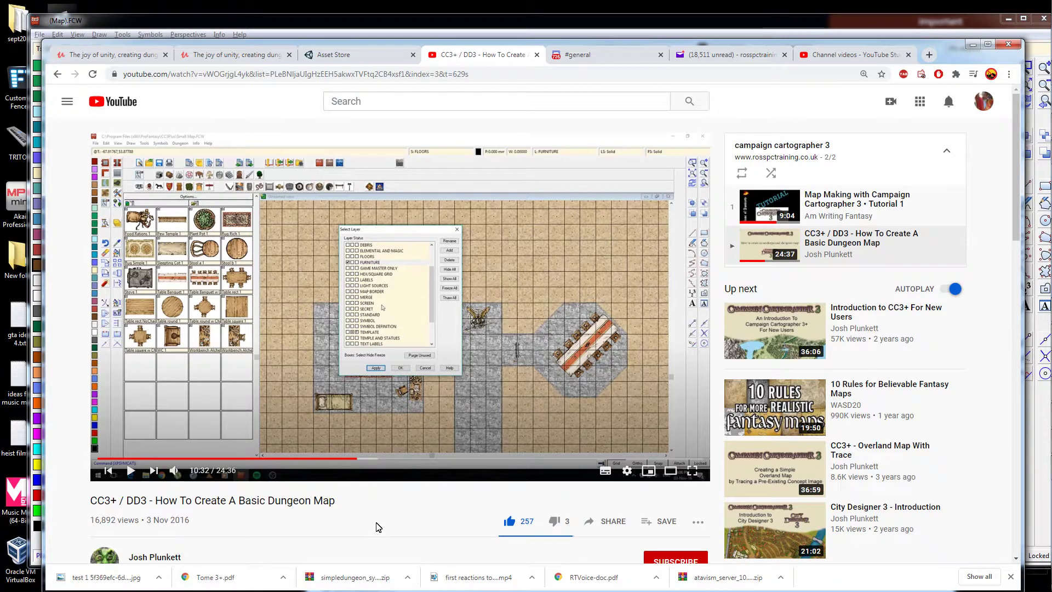
Switch from the browser to the Campaign Cartographer map drawing and view the furnished stone-floored room with its doors
key("alt+Tab")
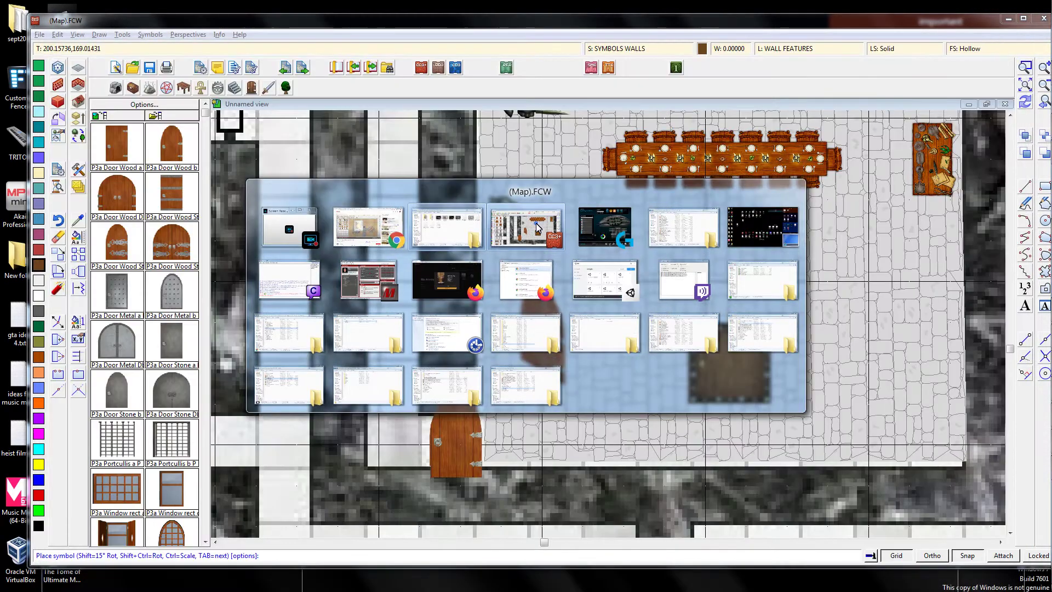
left_click(537, 228)
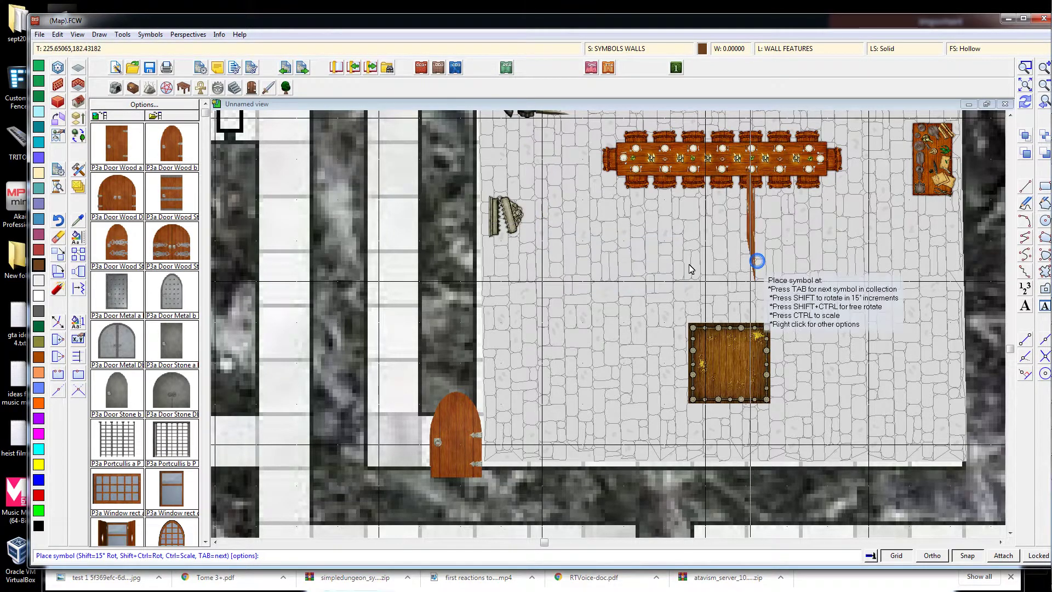
scroll(614, 279, "down", 1)
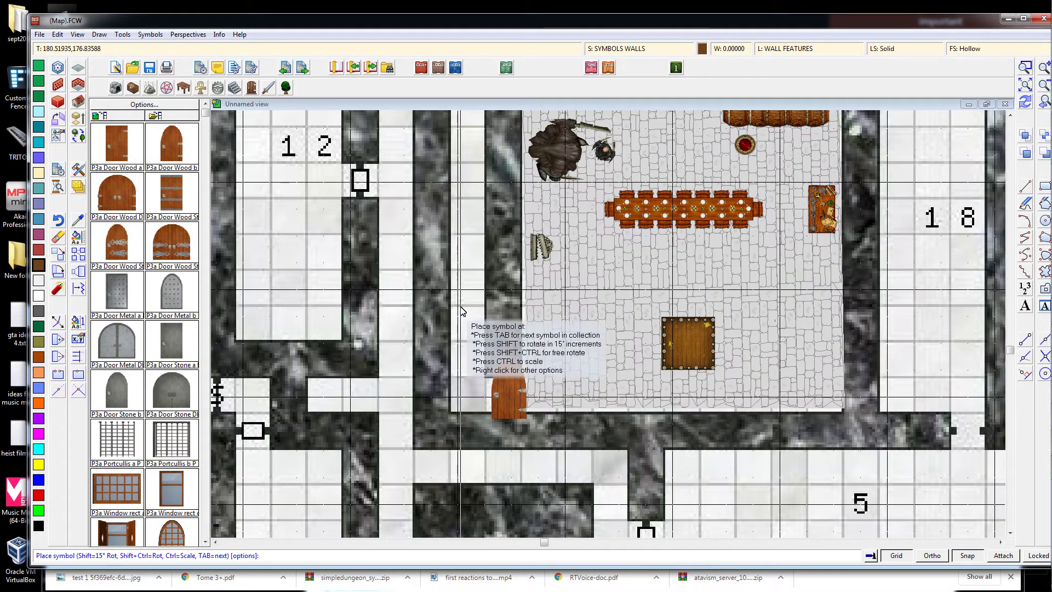
scroll(599, 242, "down", 1)
scroll(554, 252, "up", 1)
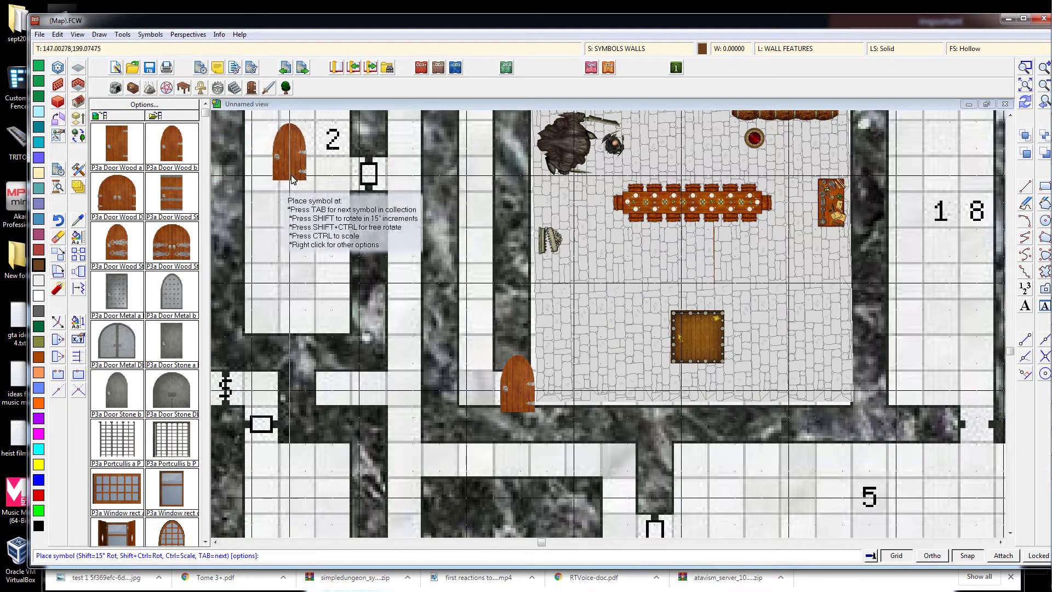
Change to the top-down dungeon tools, save the drawing, and load the top-down door symbols
left_click(438, 68)
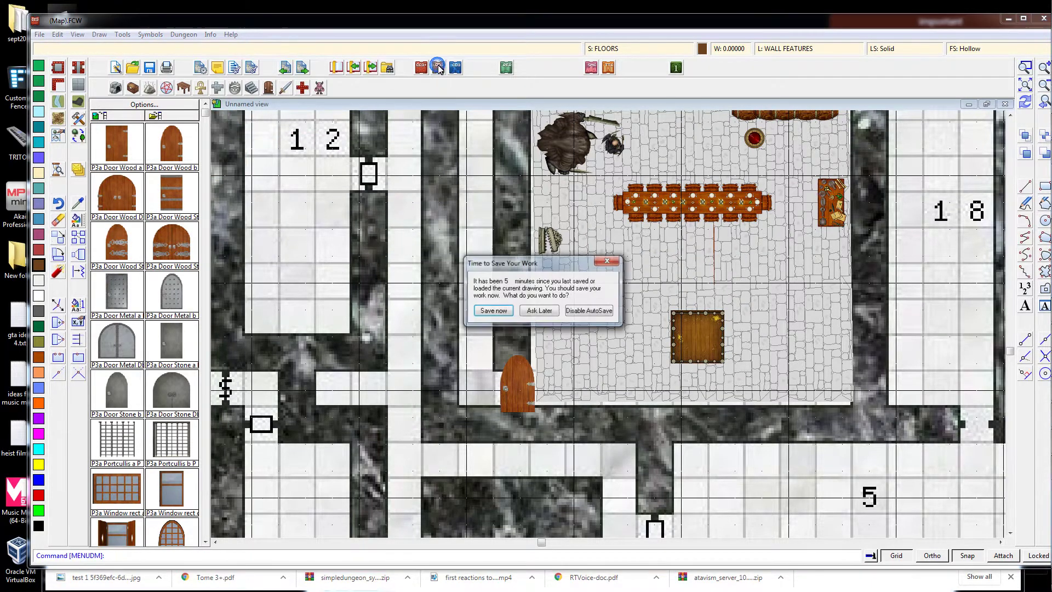
left_click(493, 311)
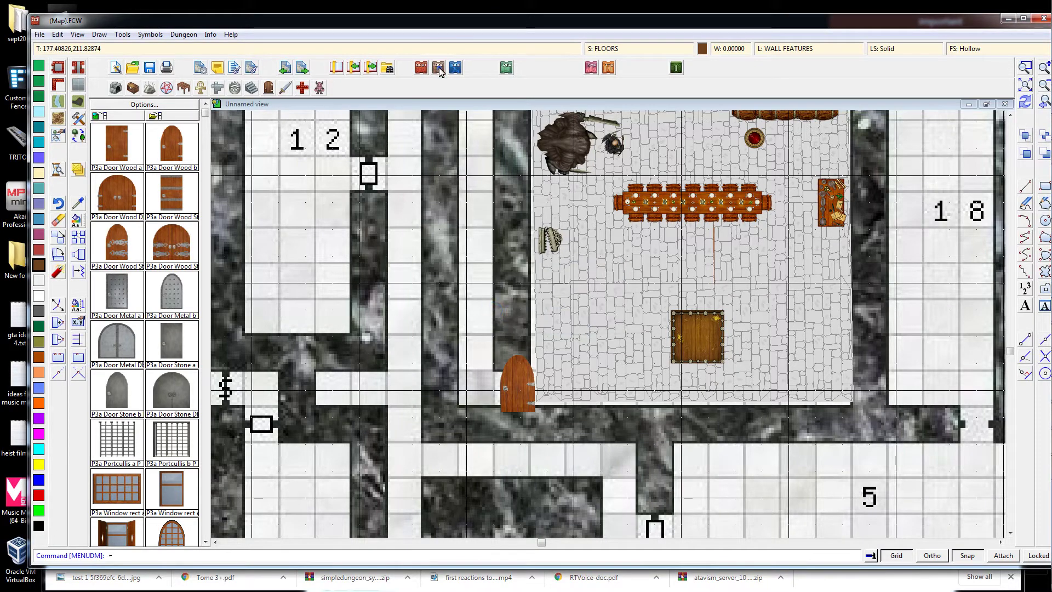
left_click(271, 89)
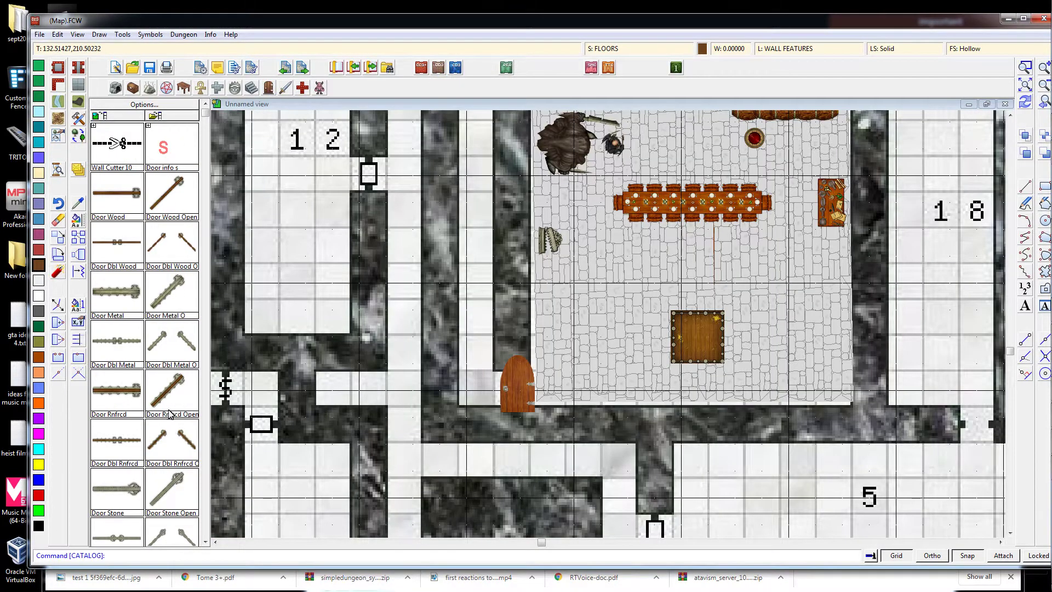
scroll(552, 329, "down", 2)
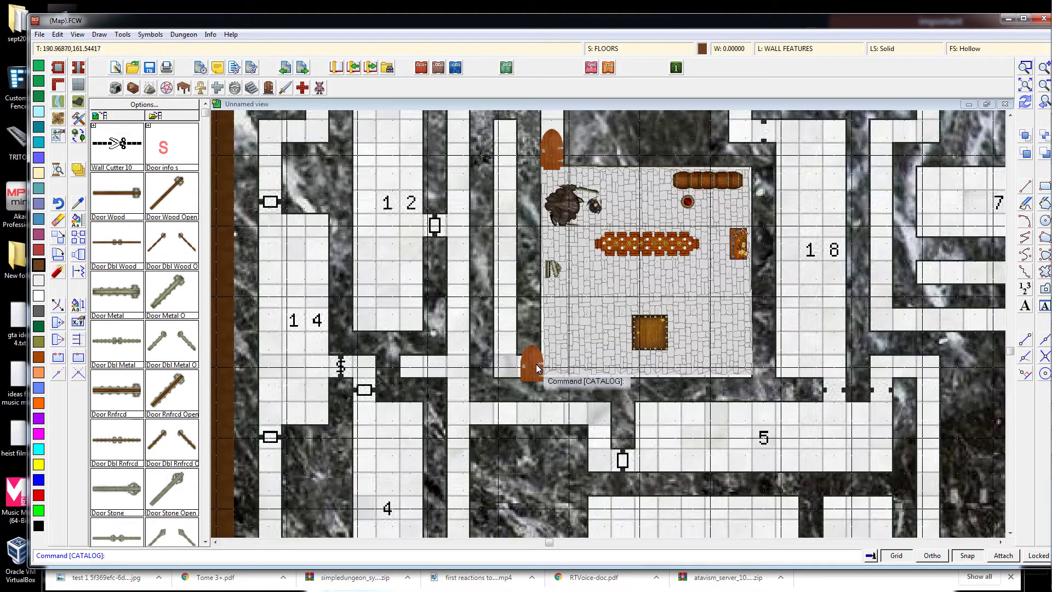
scroll(531, 376, "up", 3)
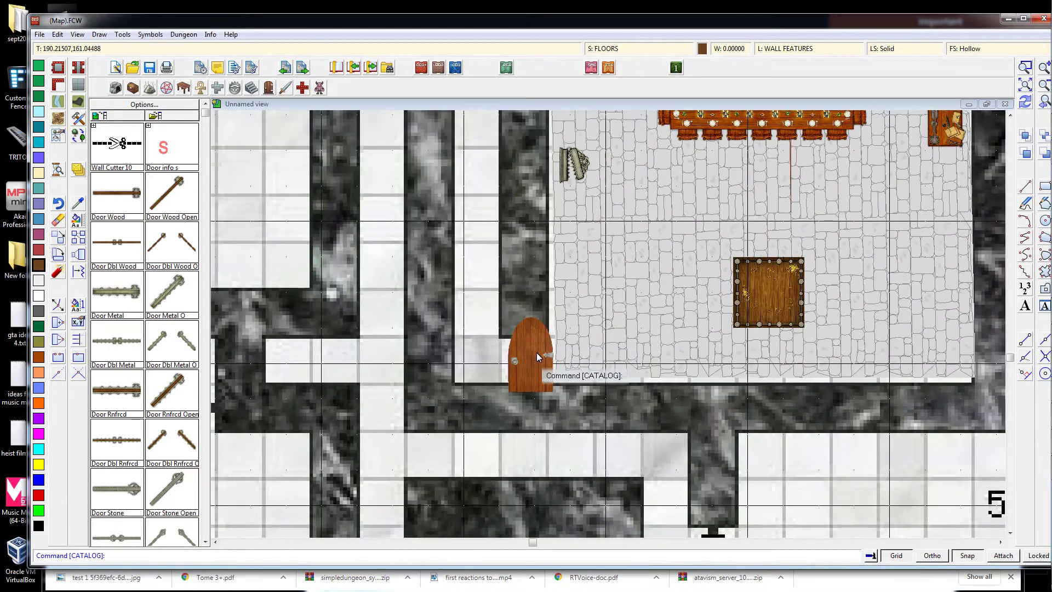
scroll(779, 201, "down", 1)
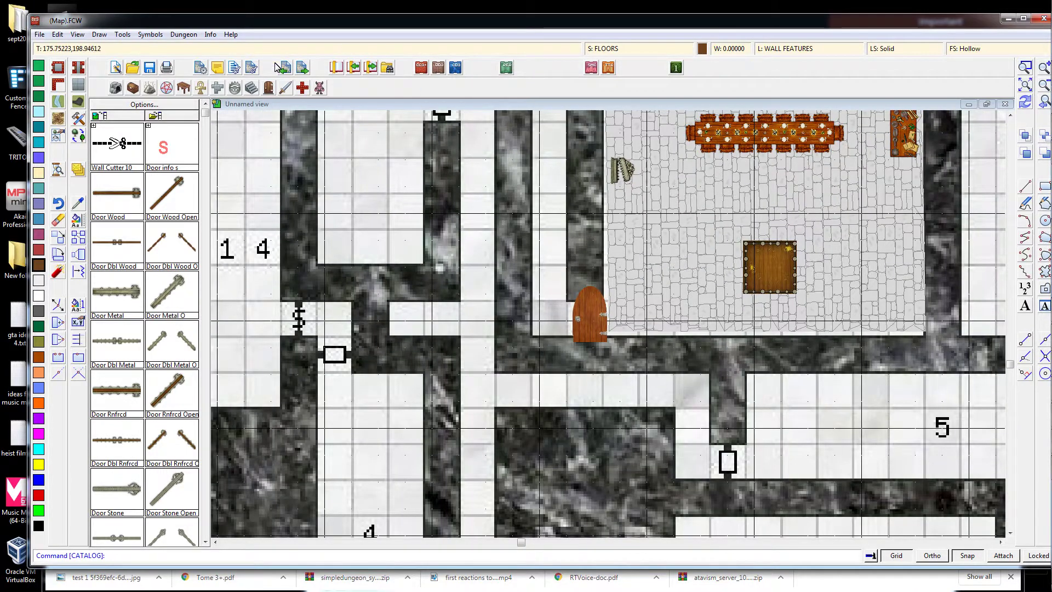
Return to the perspective tools, load their door symbols and try P3a Door Wood b in the stone-floored room
left_click(500, 69)
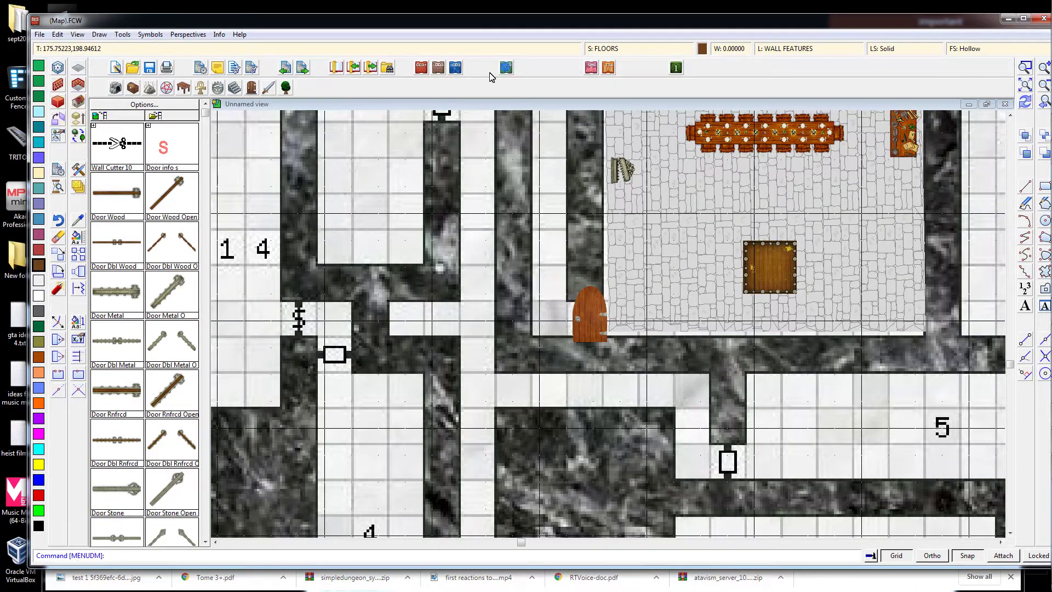
left_click(250, 89)
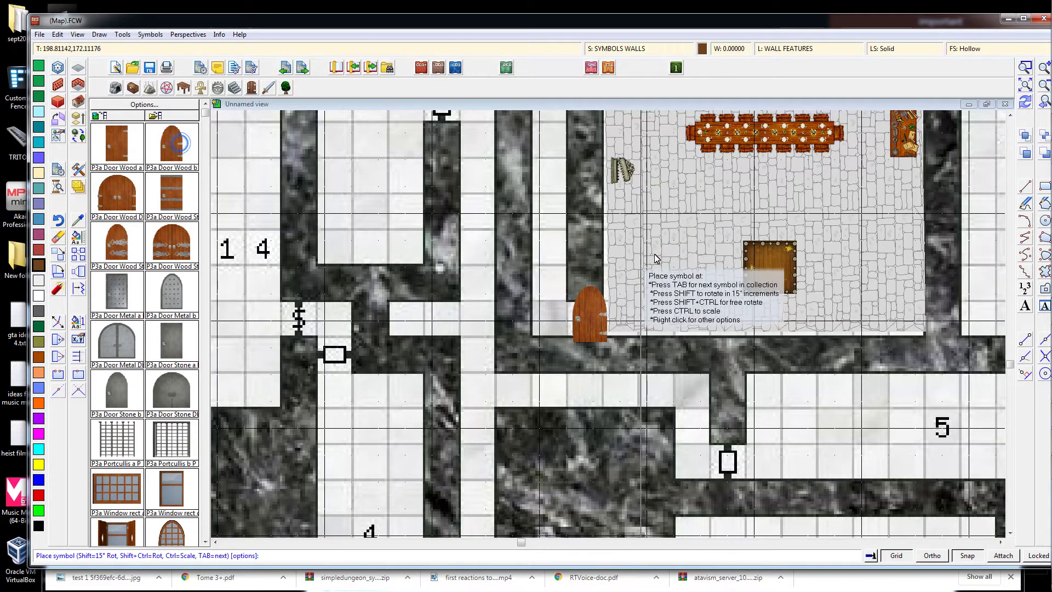
left_click(656, 236)
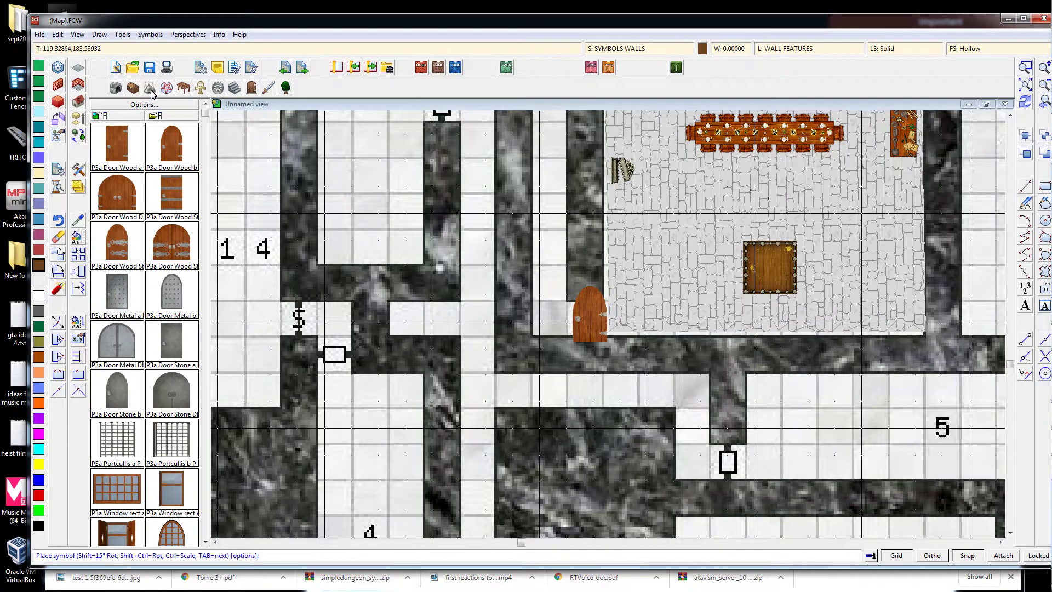
Load the perspective trap symbols and try P3a Wall Spikes 1 at different rotations and sizes in the stone-floored room
left_click(218, 87)
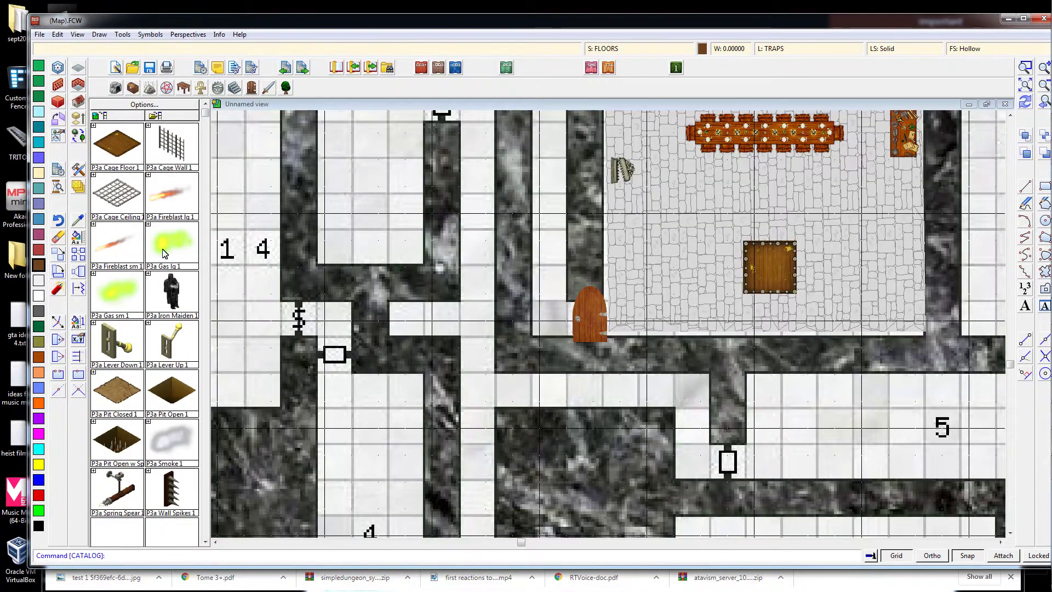
left_click(177, 498)
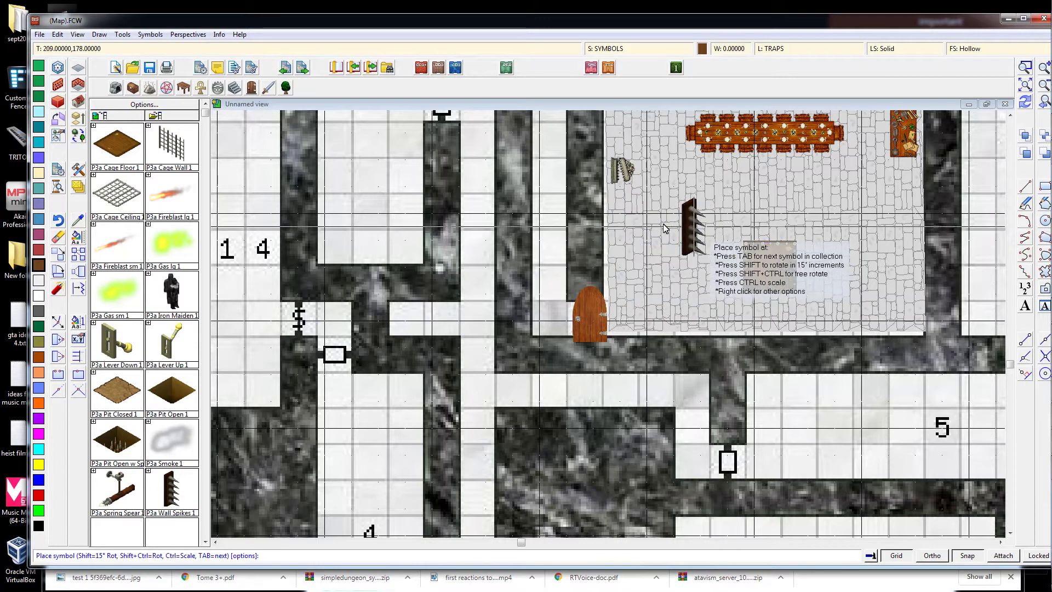
key("shift")
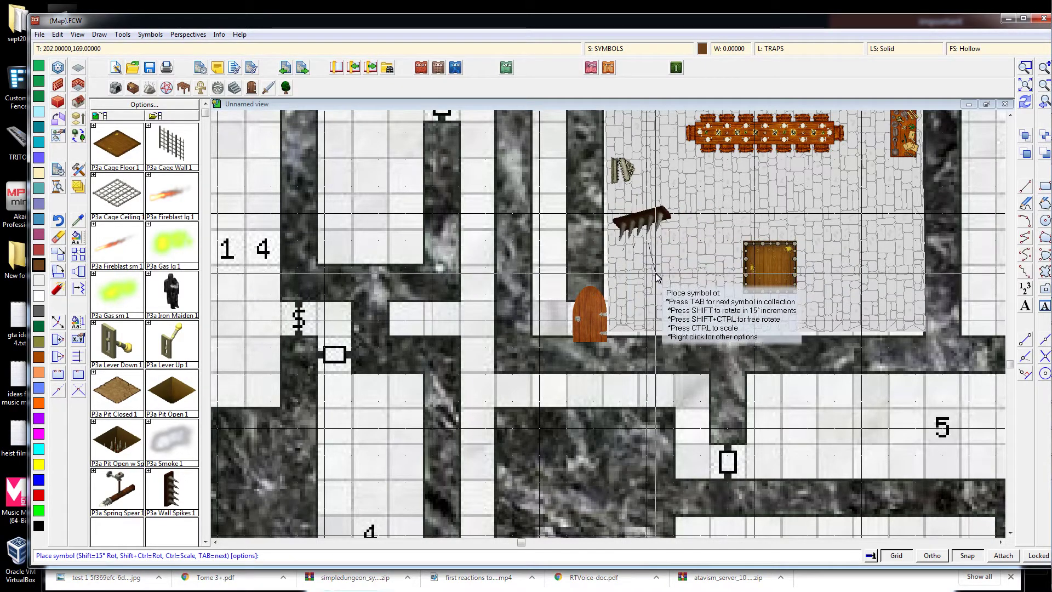
key("ctrl")
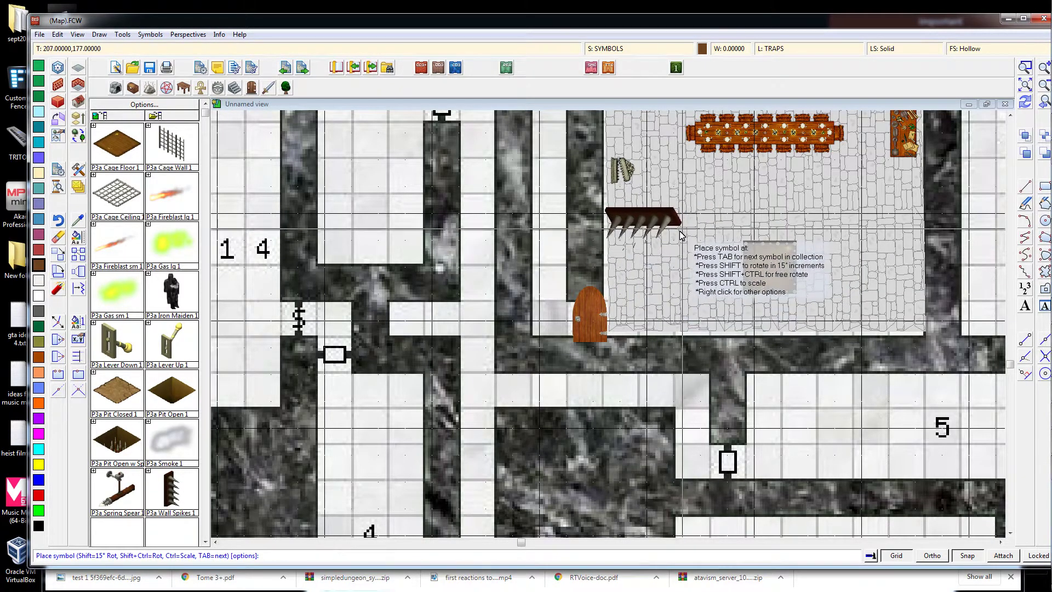
key("shift")
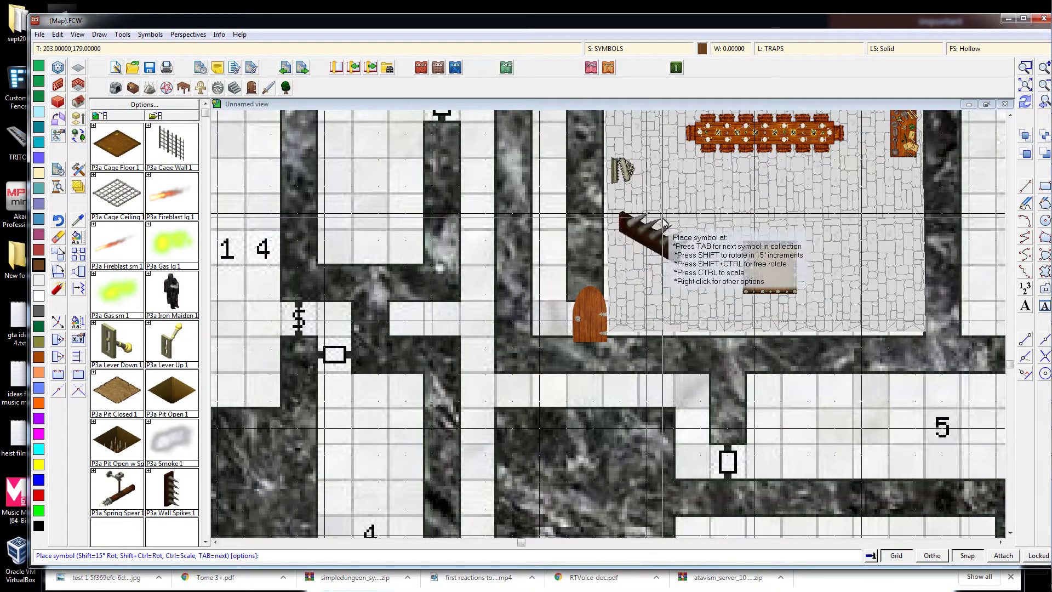
key("shift")
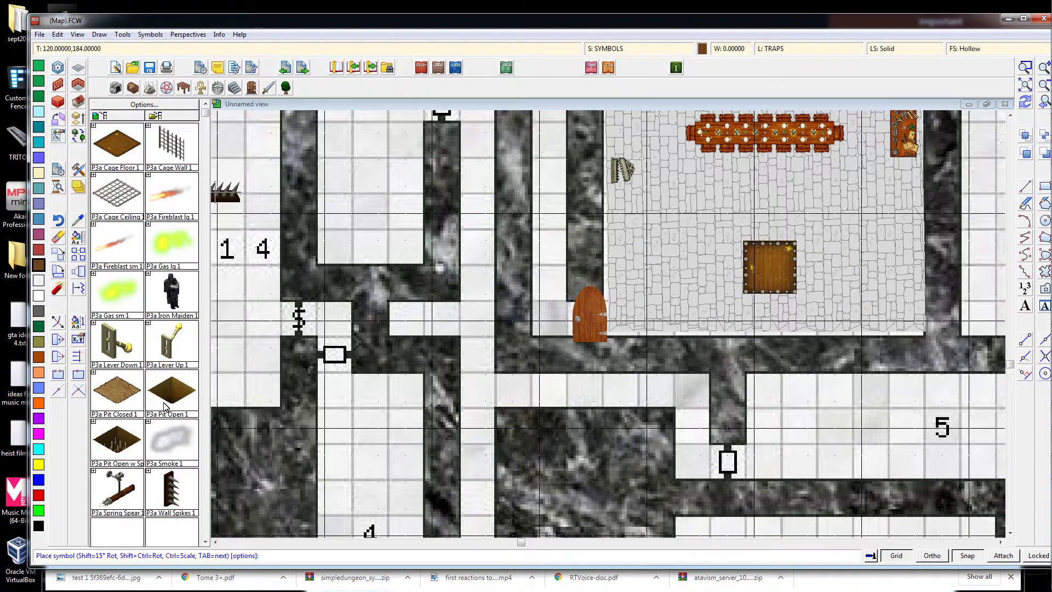
Place a scaled-down perspective open pit with spikes between the long dining table and the wooden cage
left_click(131, 438)
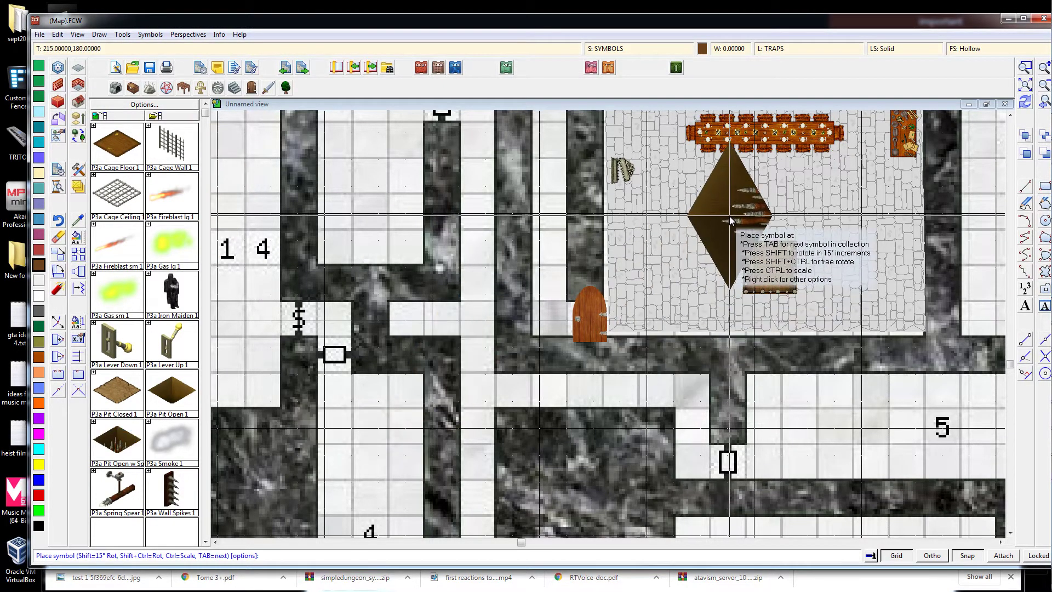
key("shift")
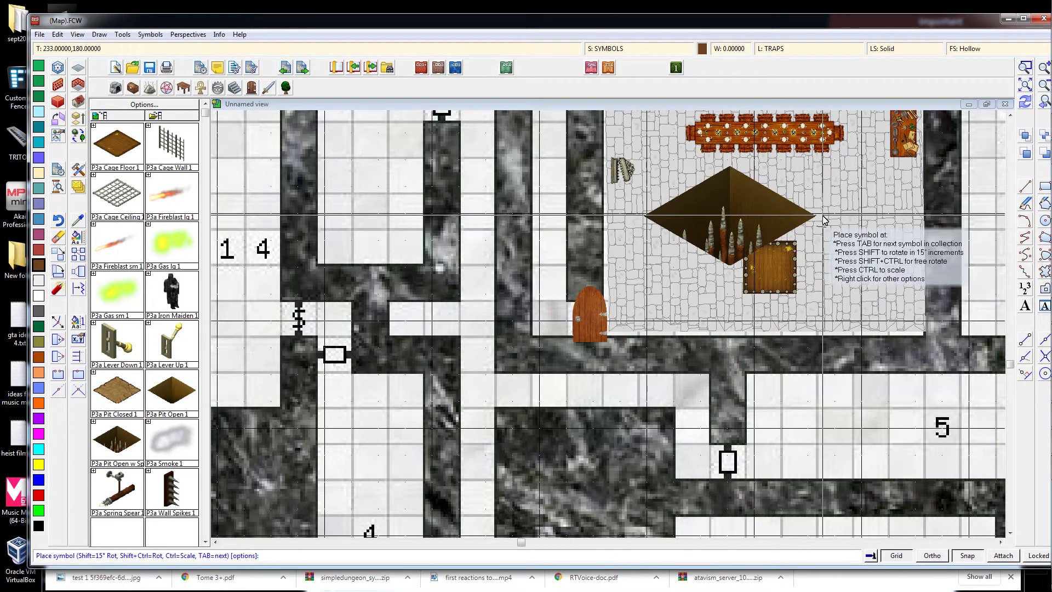
key("ctrl")
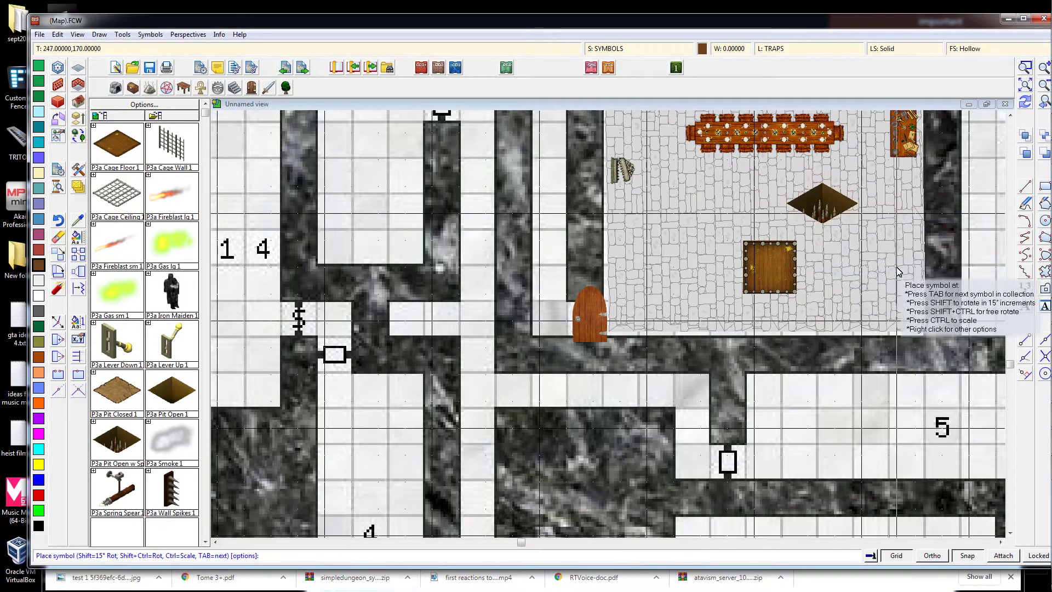
left_click(770, 202)
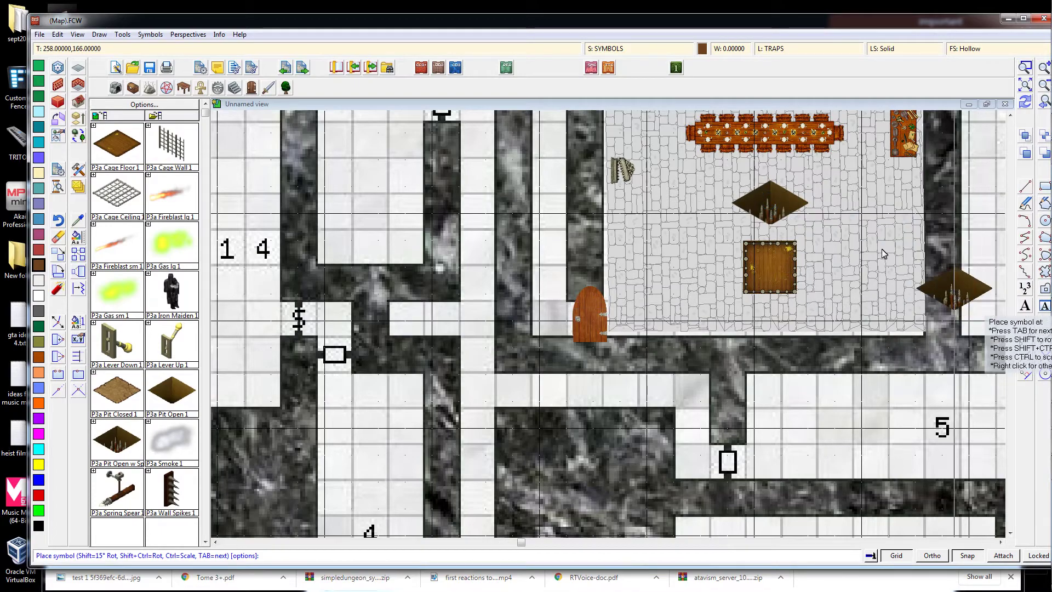
Examine the placed spiked pit against its surroundings and look through the perspective trap symbol catalog
scroll(879, 220, "up", 1)
scroll(879, 219, "up", 1)
scroll(827, 211, "down", 3)
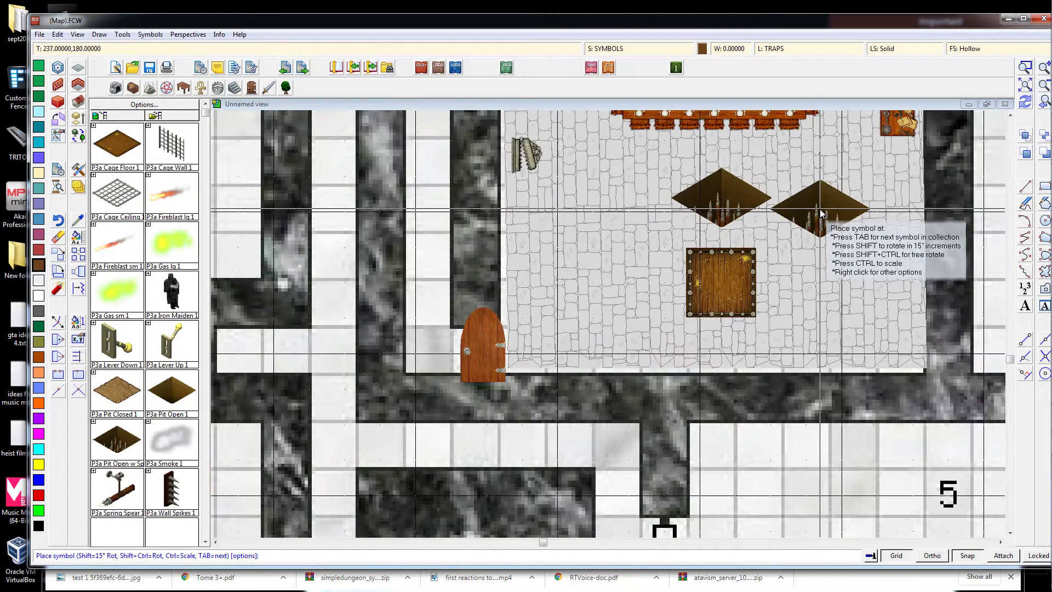
scroll(821, 209, "down", 2)
scroll(816, 209, "up", 1)
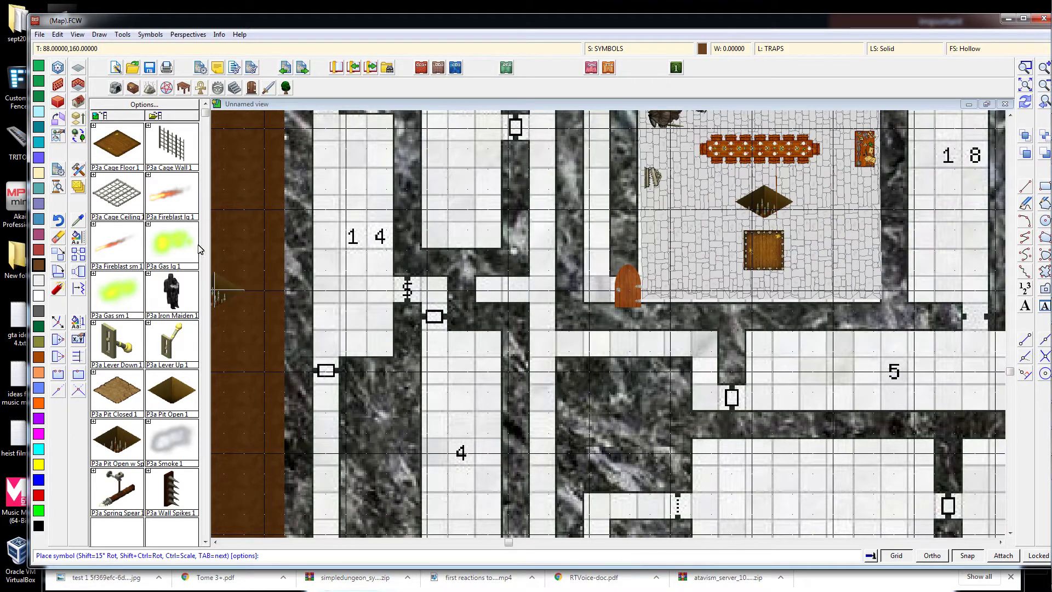
left_click_drag(206, 141, 206, 181)
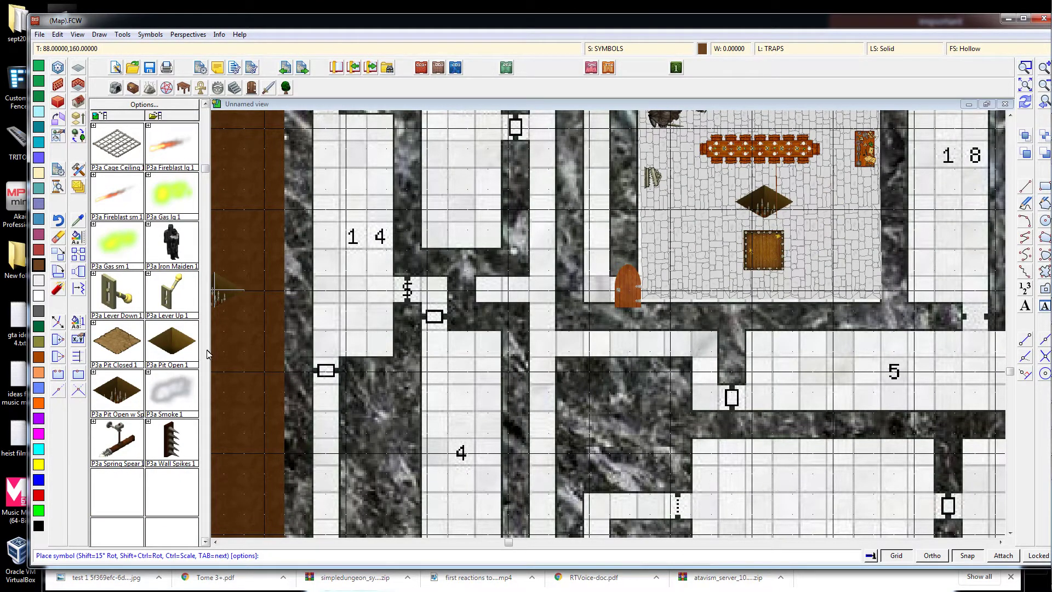
scroll(204, 357, "up", 1)
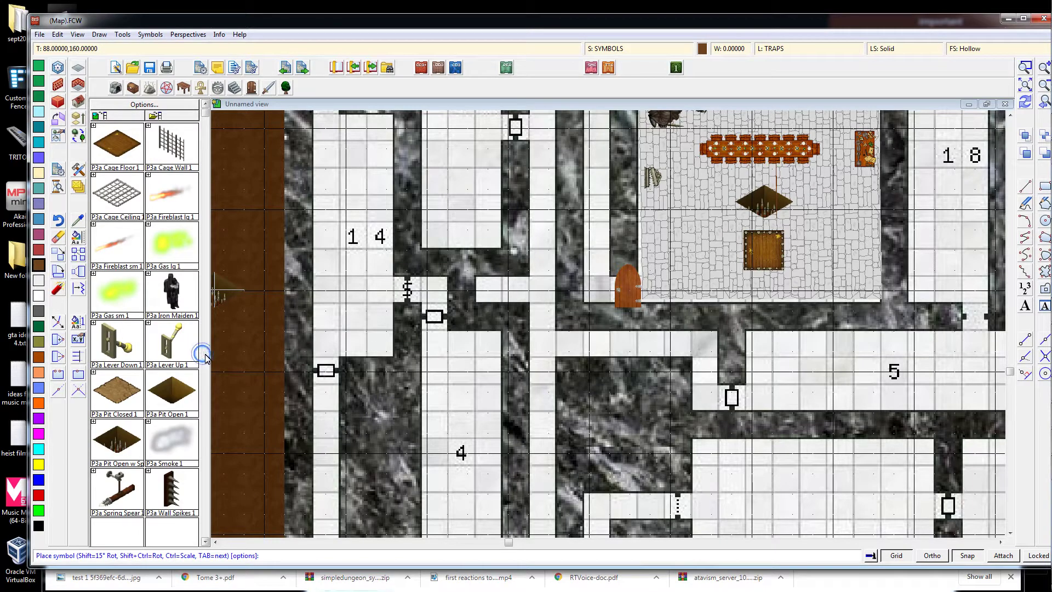
left_click(205, 357)
scroll(198, 307, "up", 2)
scroll(202, 252, "down", 1)
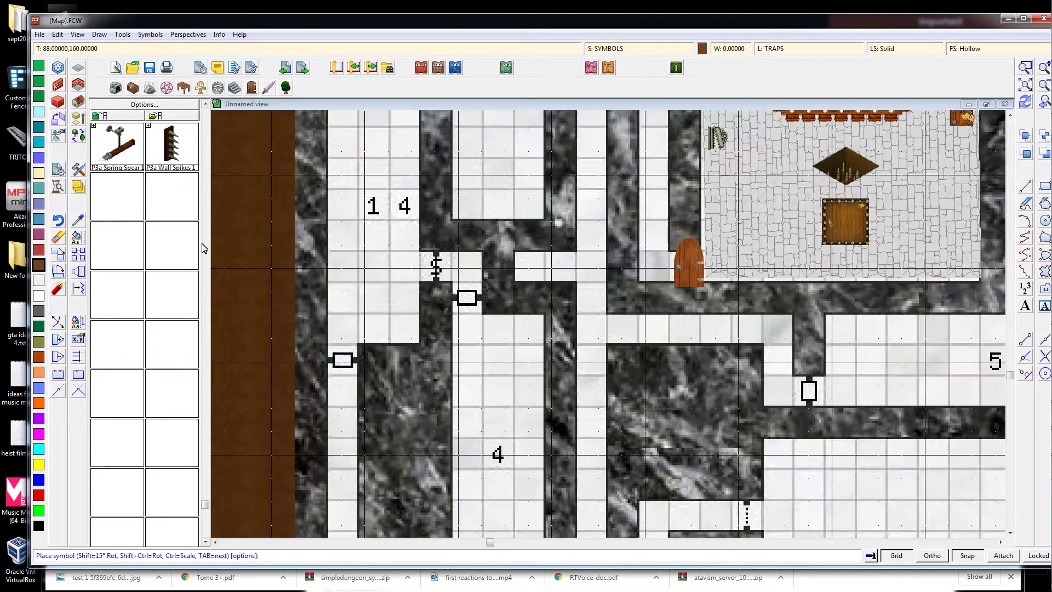
left_click(203, 137)
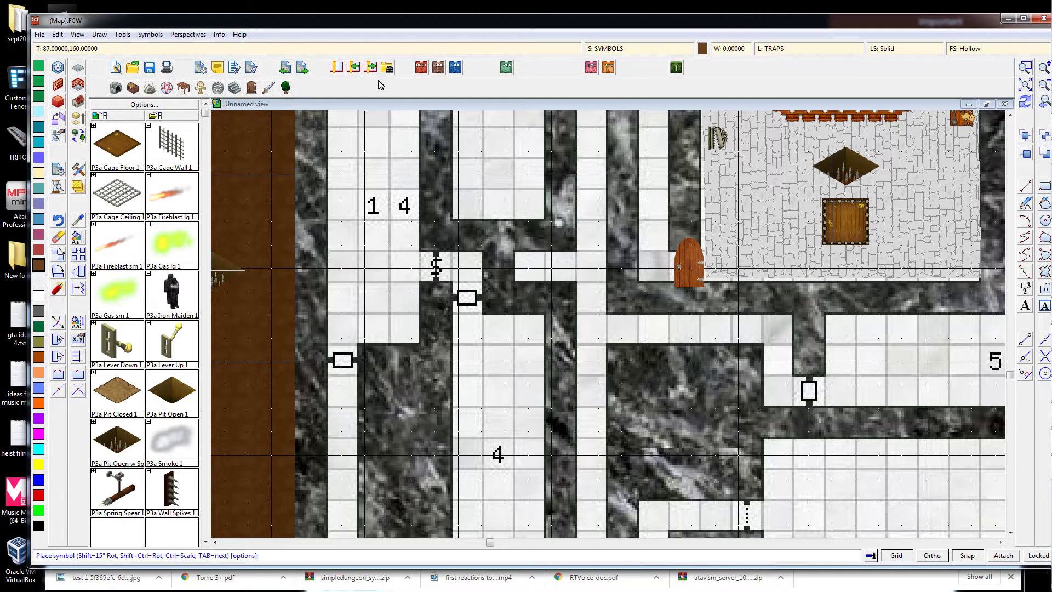
Load the top-down trap symbols and place an Iron Maiden n against the room's west wall, below the smaller iron maiden
left_click(438, 68)
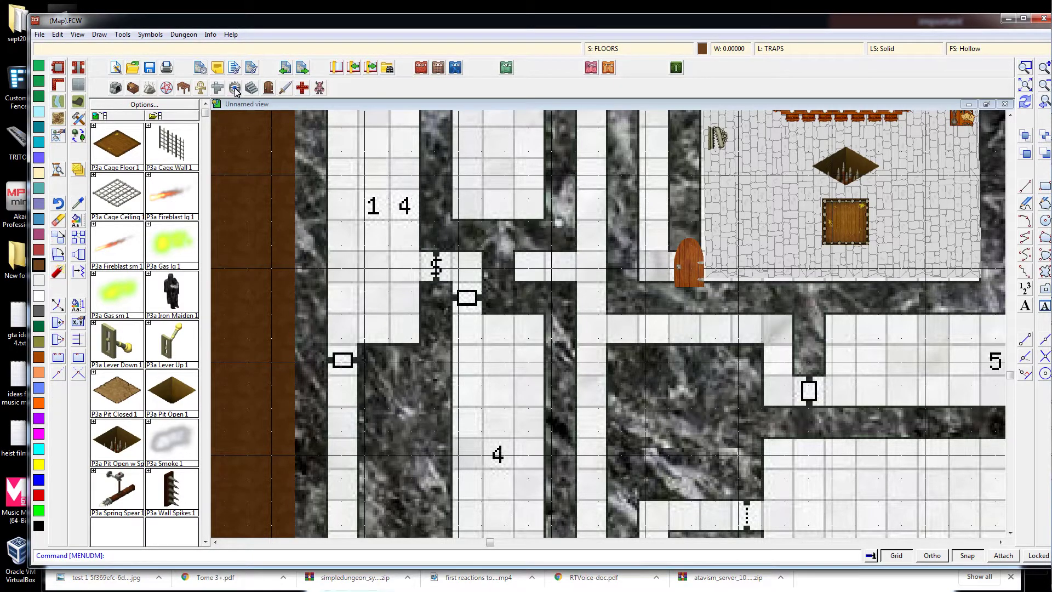
left_click(234, 89)
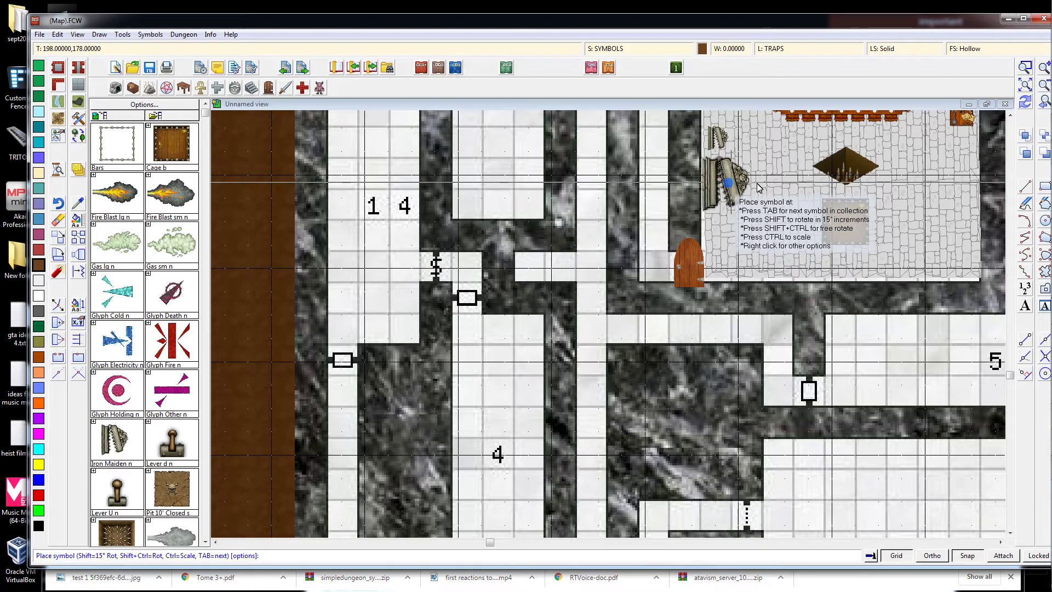
scroll(912, 171, "up", 3)
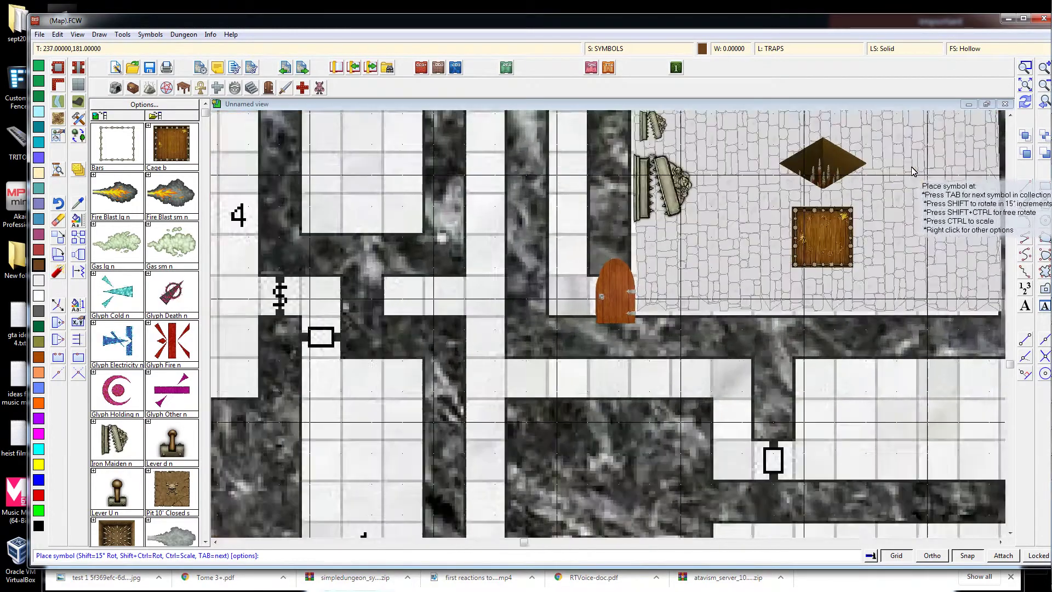
scroll(912, 171, "down", 3)
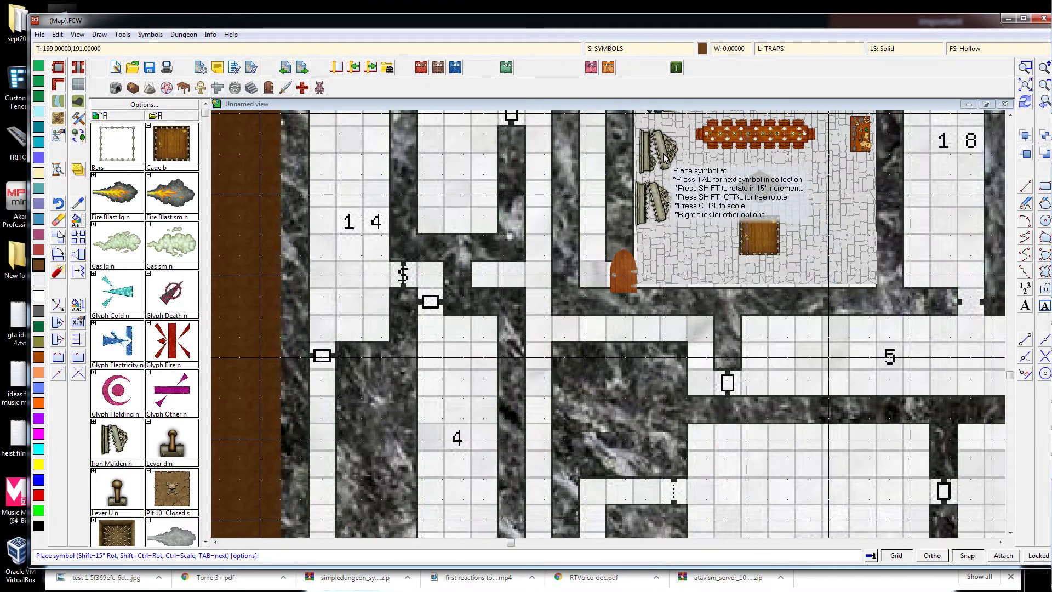
scroll(817, 175, "up", 2)
scroll(816, 175, "down", 1)
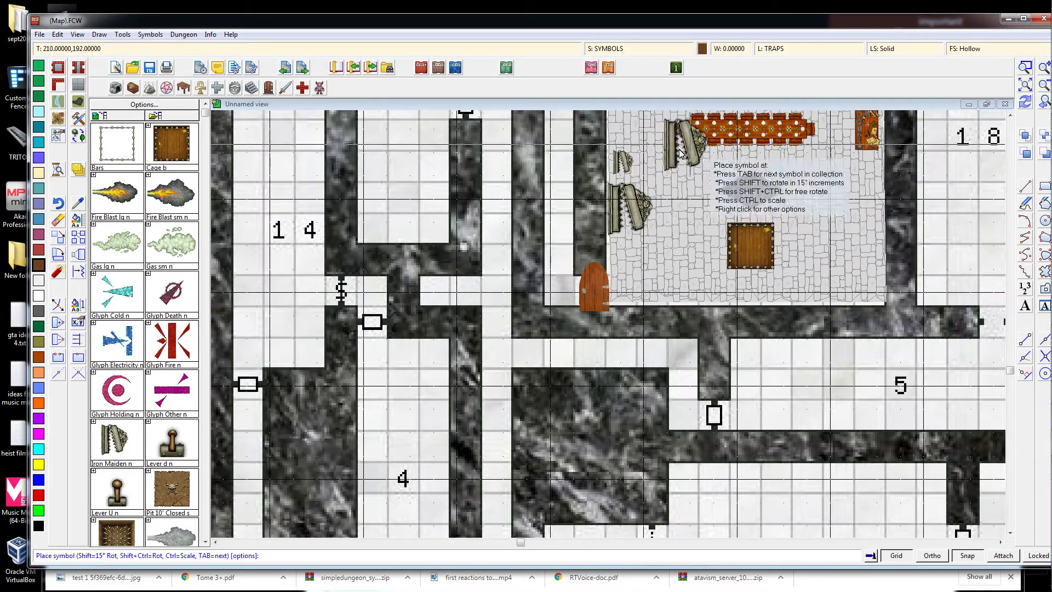
Load the top-down furniture symbols and try Table Long Set over the stone-floored room, comparing it with the existing long dining table
left_click(184, 88)
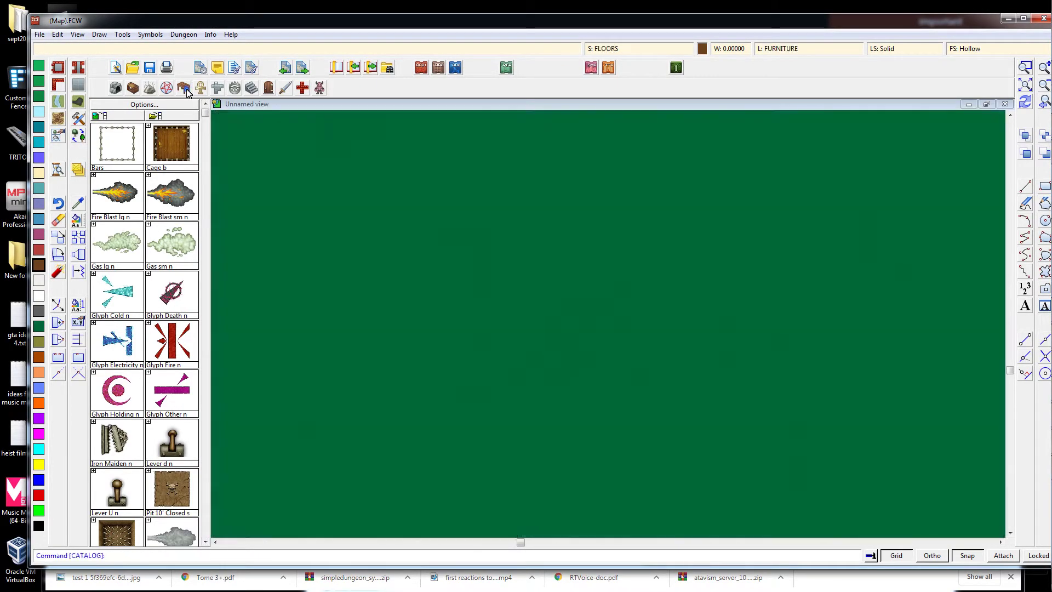
left_click(116, 198)
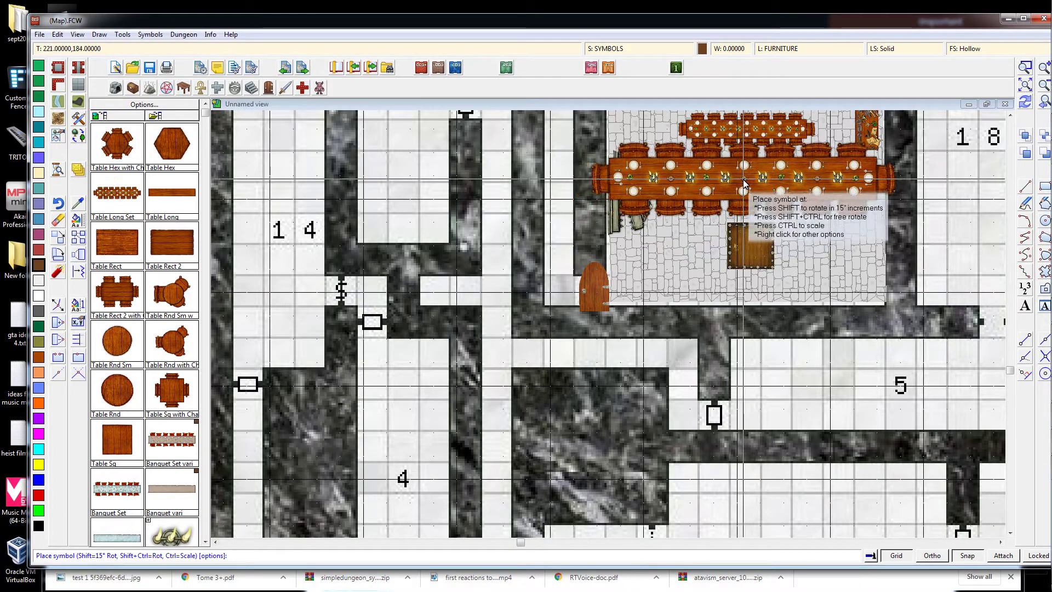
key("shift")
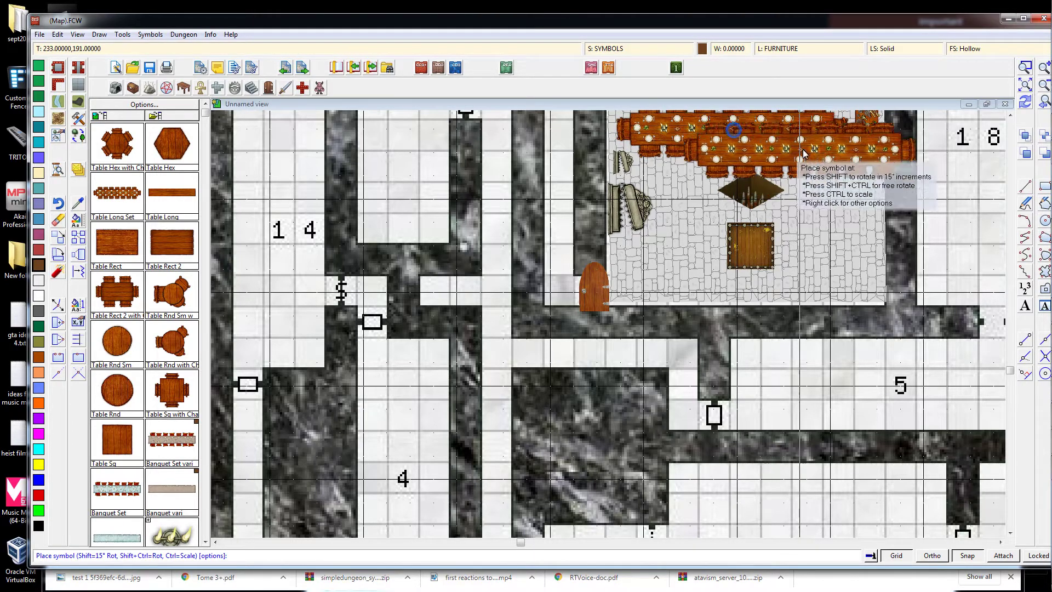
scroll(877, 183, "down", 1)
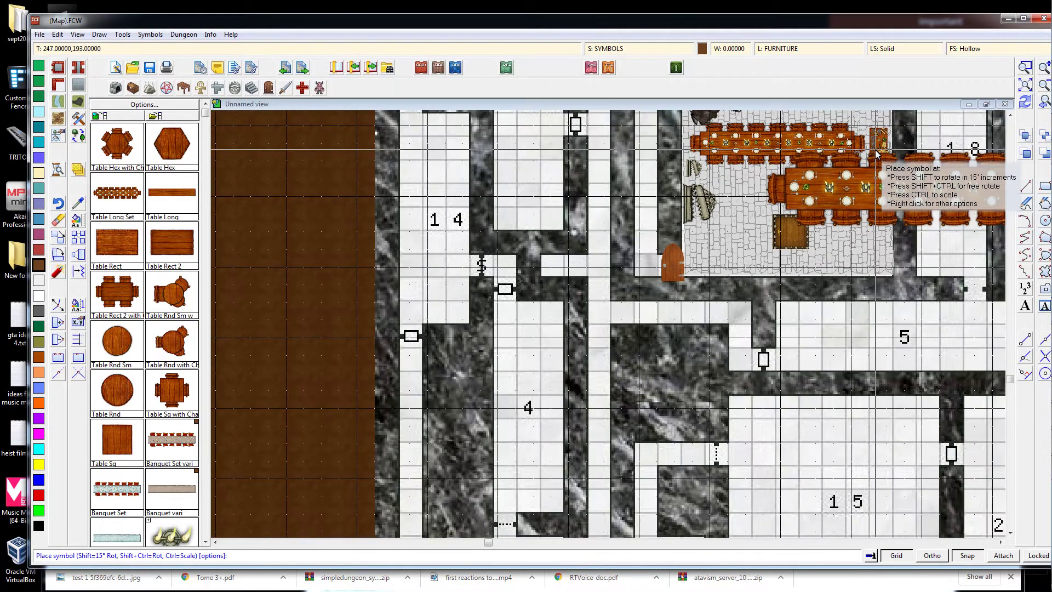
key("shift")
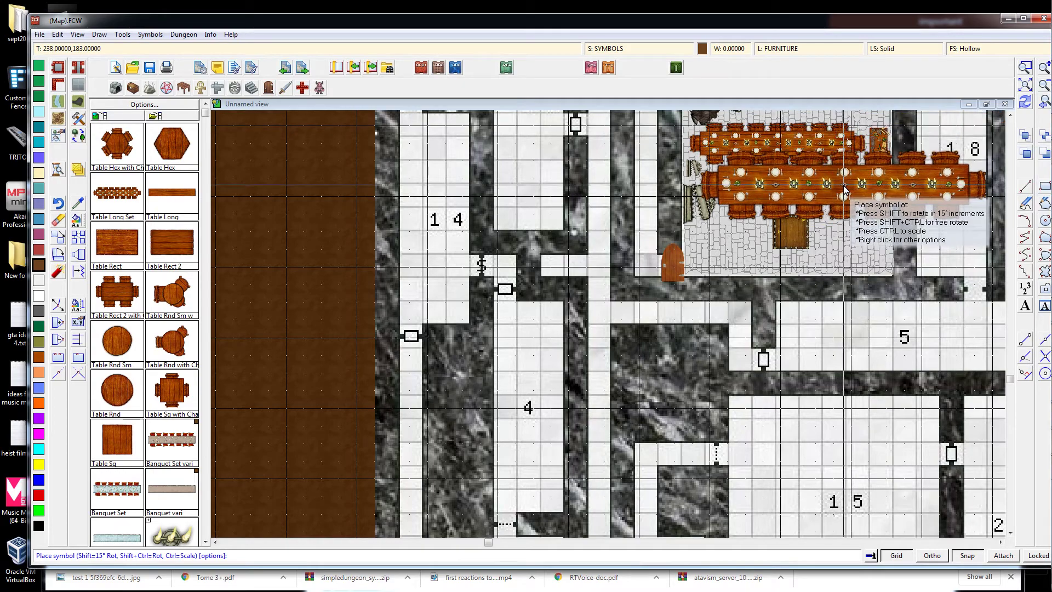
scroll(844, 189, "down", 1)
scroll(844, 189, "down", 1)
scroll(847, 186, "up", 3)
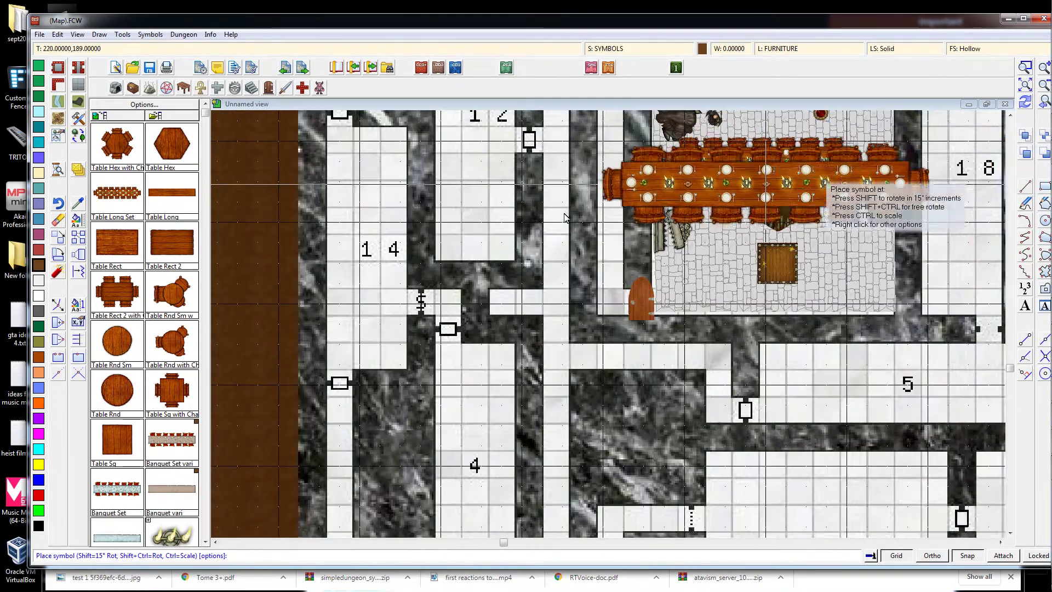
Place a round table with three chairs, rotated to have one chair facing south, in the southeast corner of the stone-floored room
left_click(171, 340)
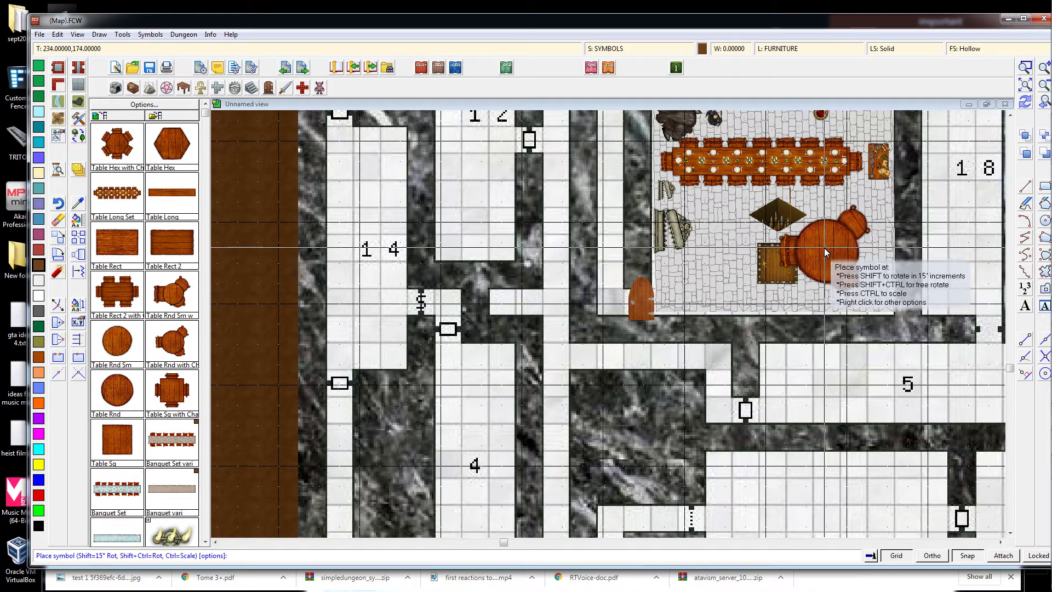
scroll(829, 241, "down", 4)
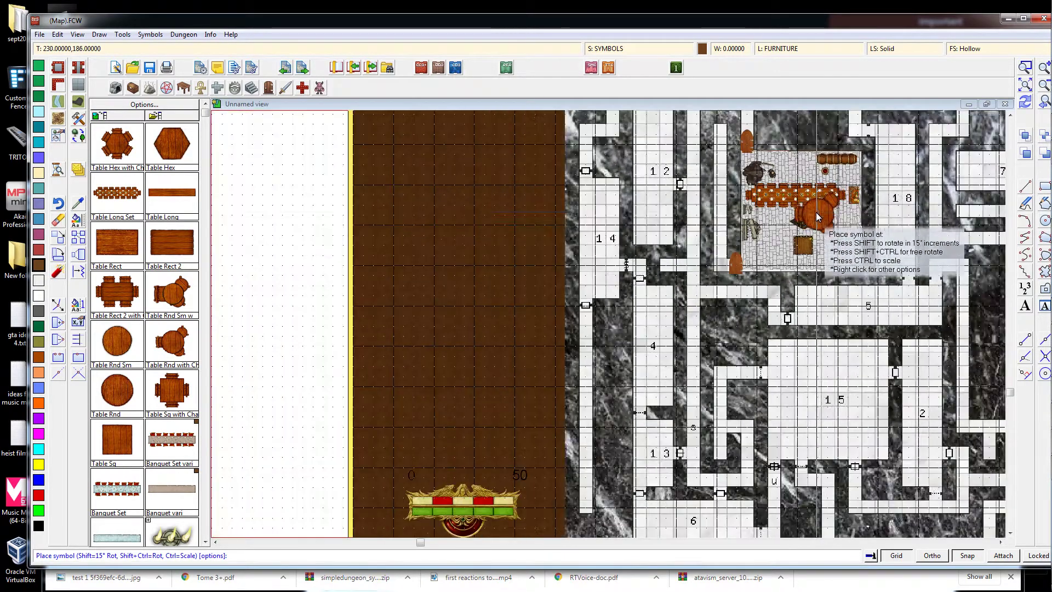
scroll(829, 222, "up", 4)
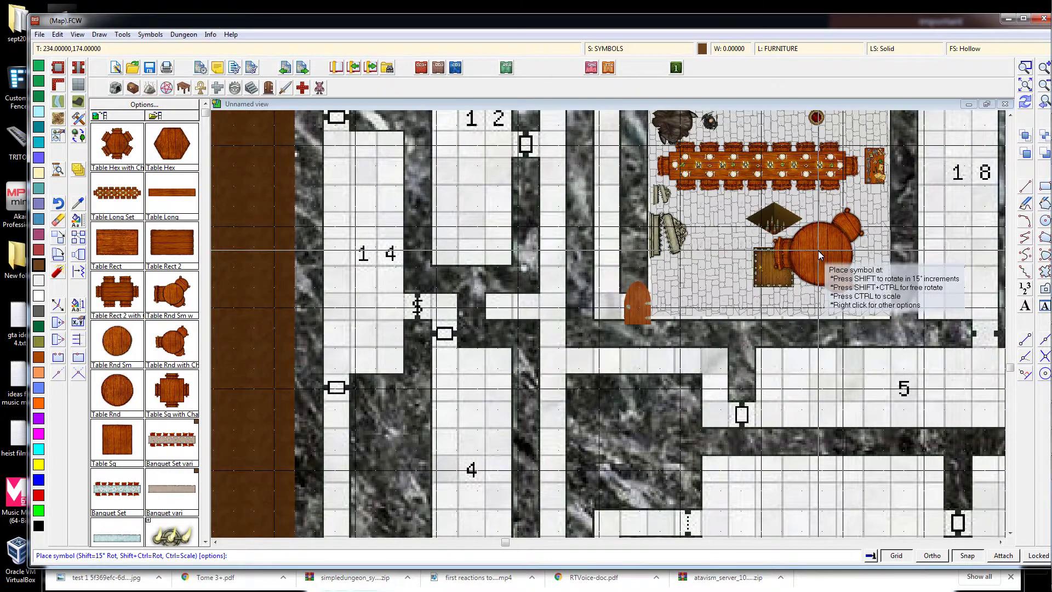
key("shift")
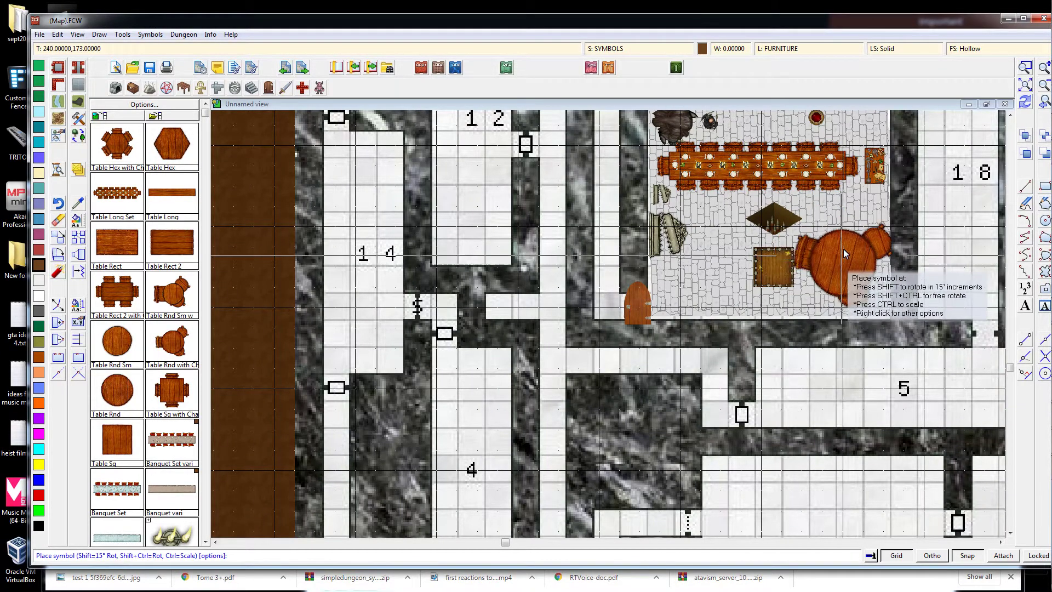
key("shift")
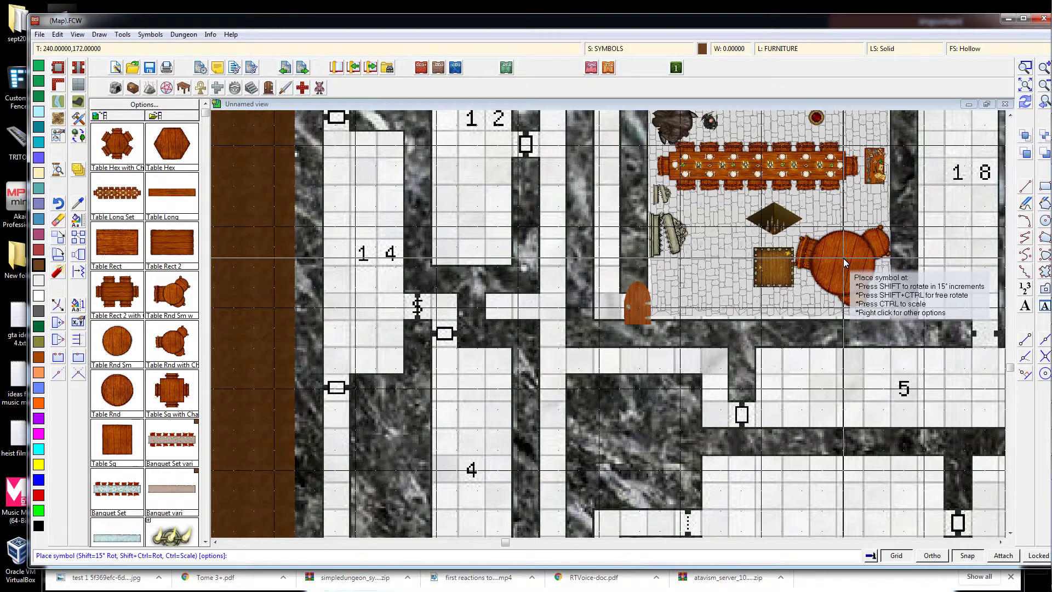
key("shift")
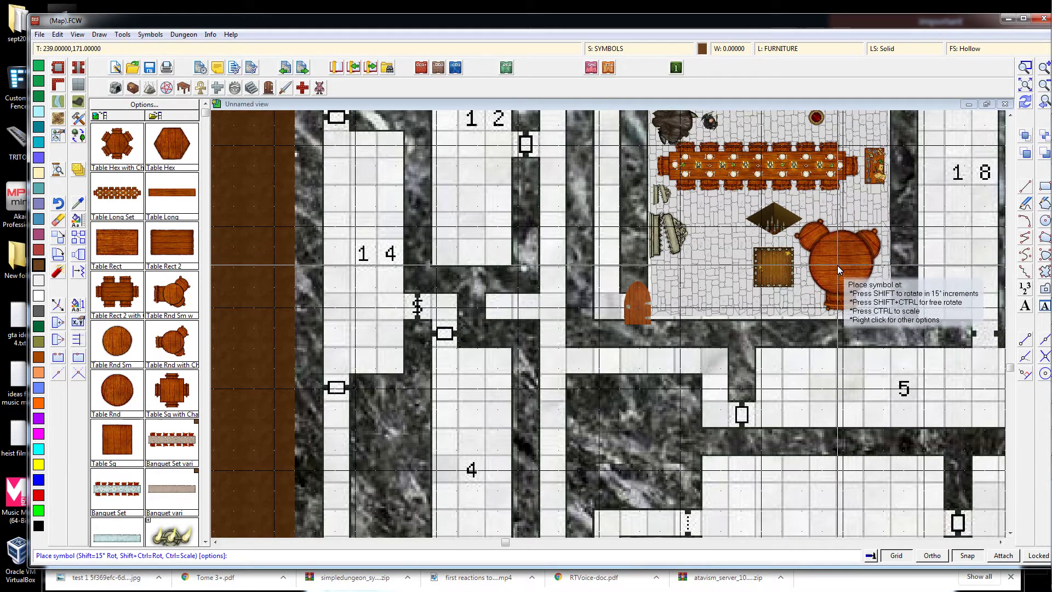
left_click(838, 265)
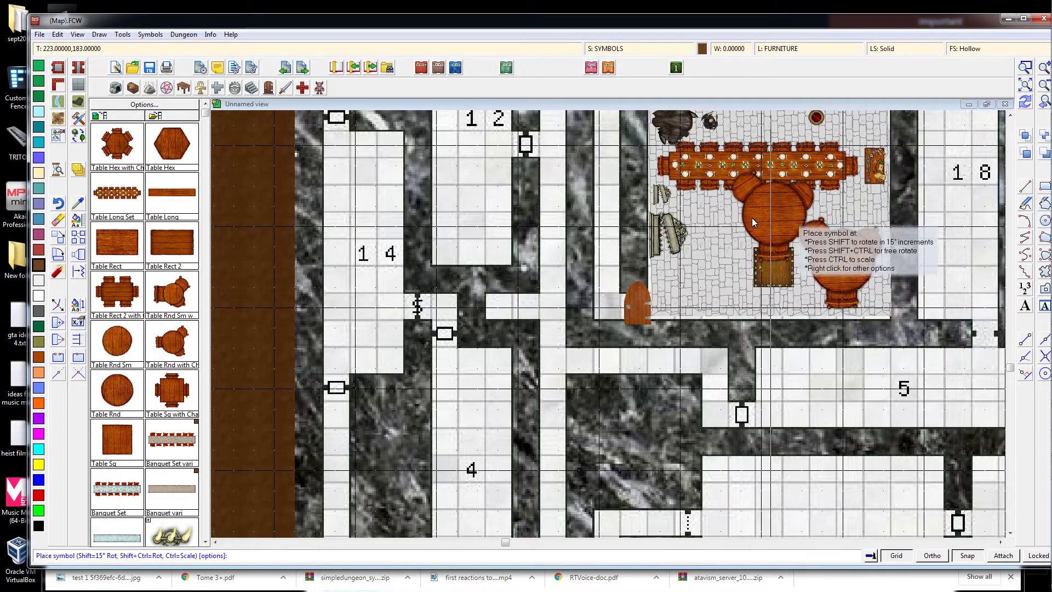
Examine the layer list from the current FURNITURE layer and close it without changing any layer
scroll(736, 228, "up", 5)
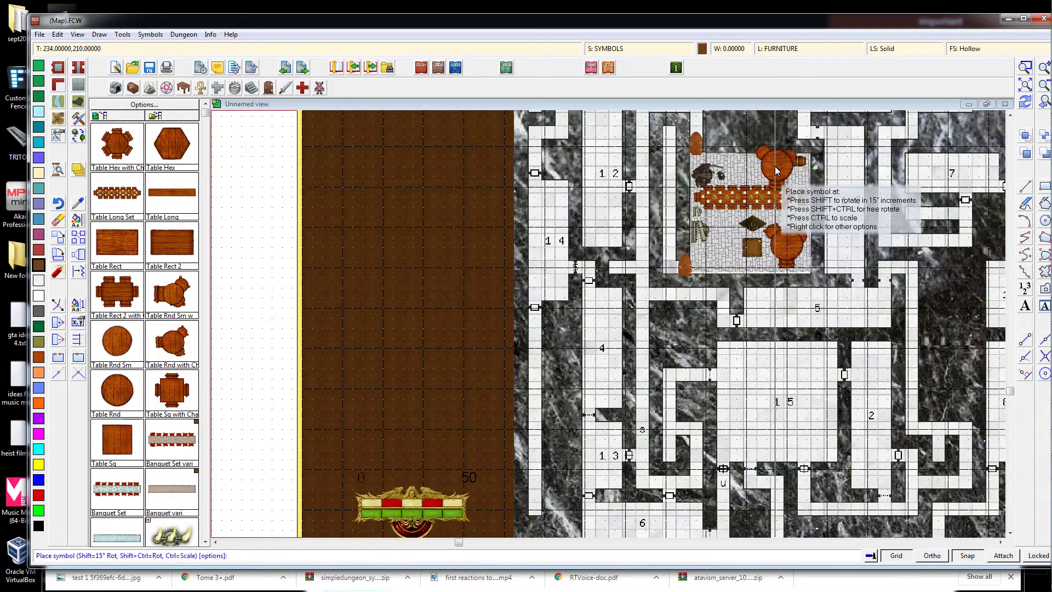
scroll(776, 208, "down", 4)
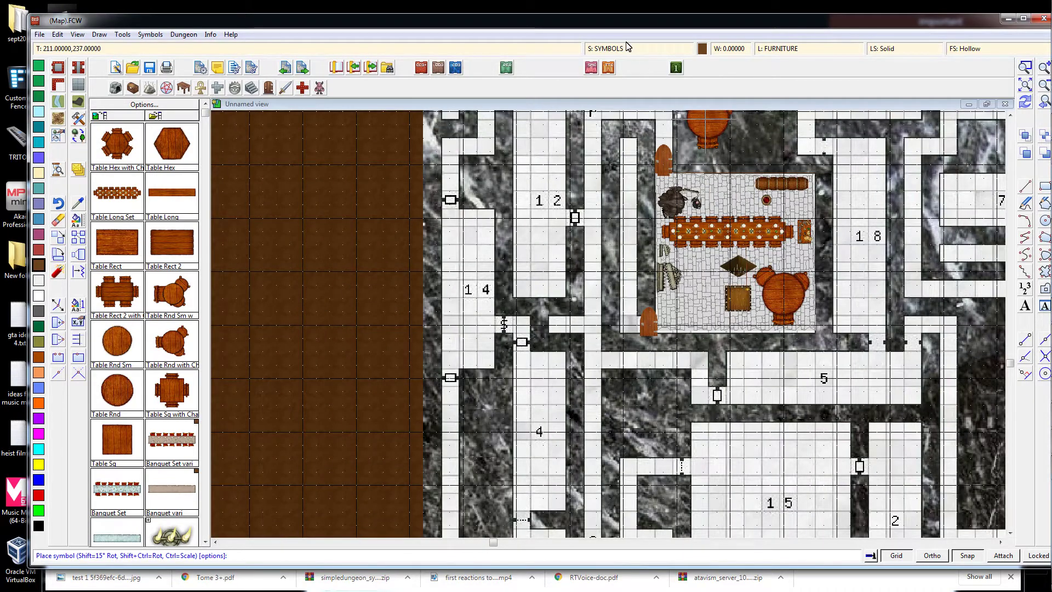
left_click(734, 49)
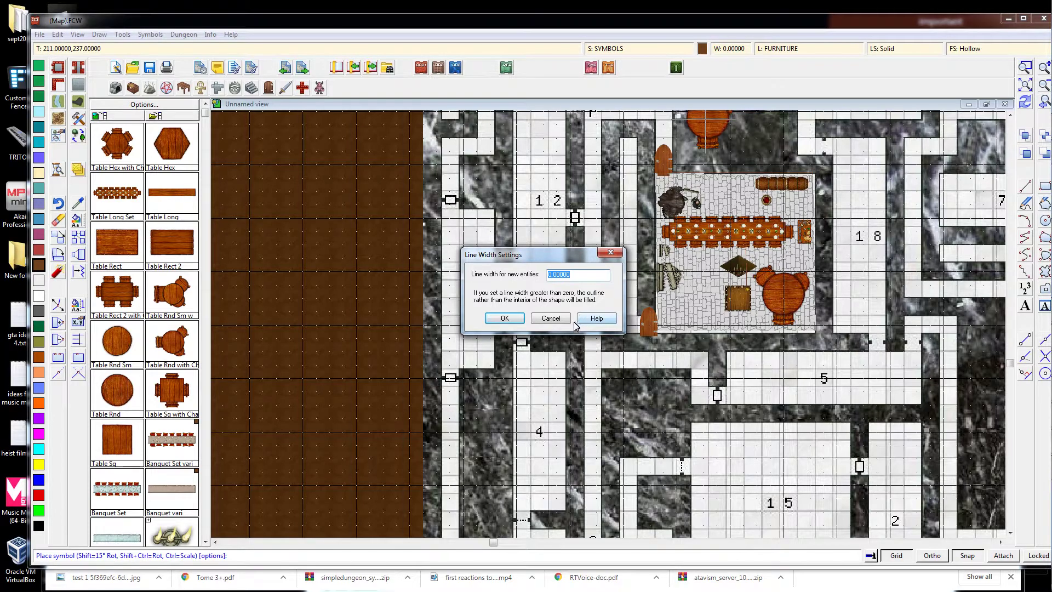
left_click(551, 318)
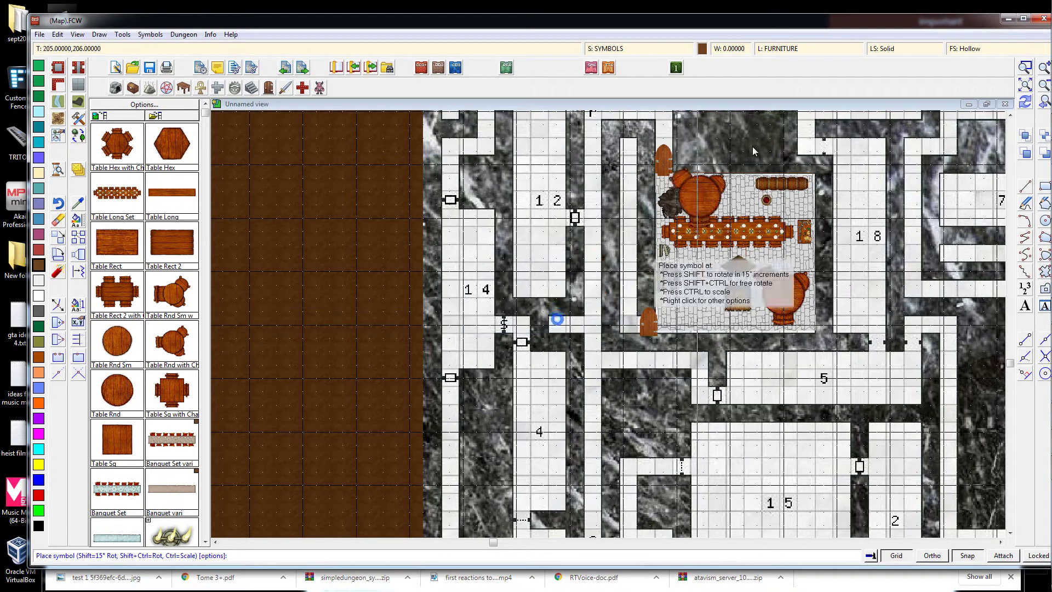
left_click(807, 51)
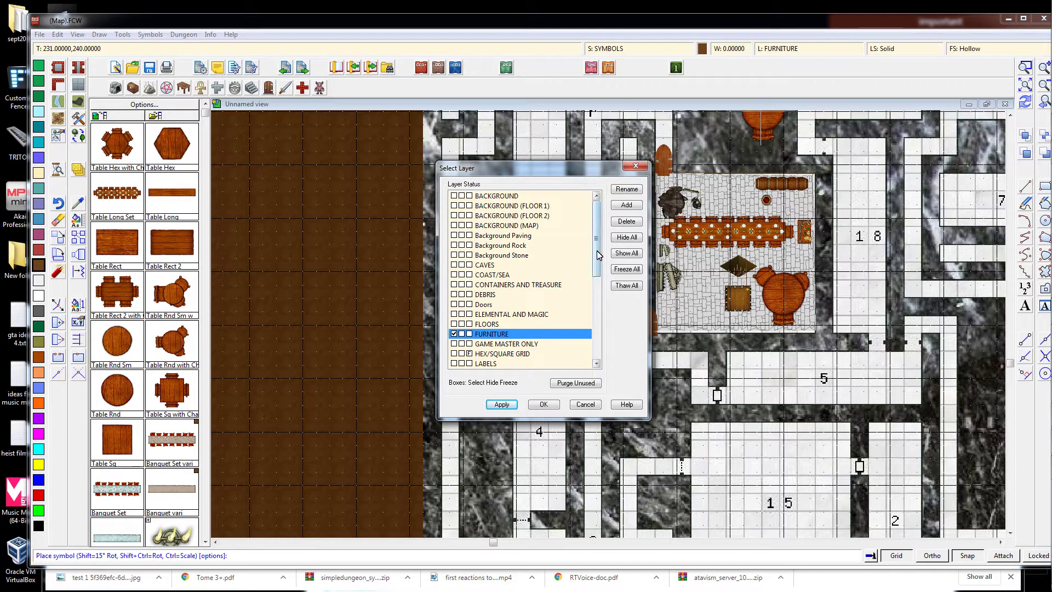
scroll(597, 253, "down", 5)
scroll(597, 252, "up", 5)
left_click(639, 173)
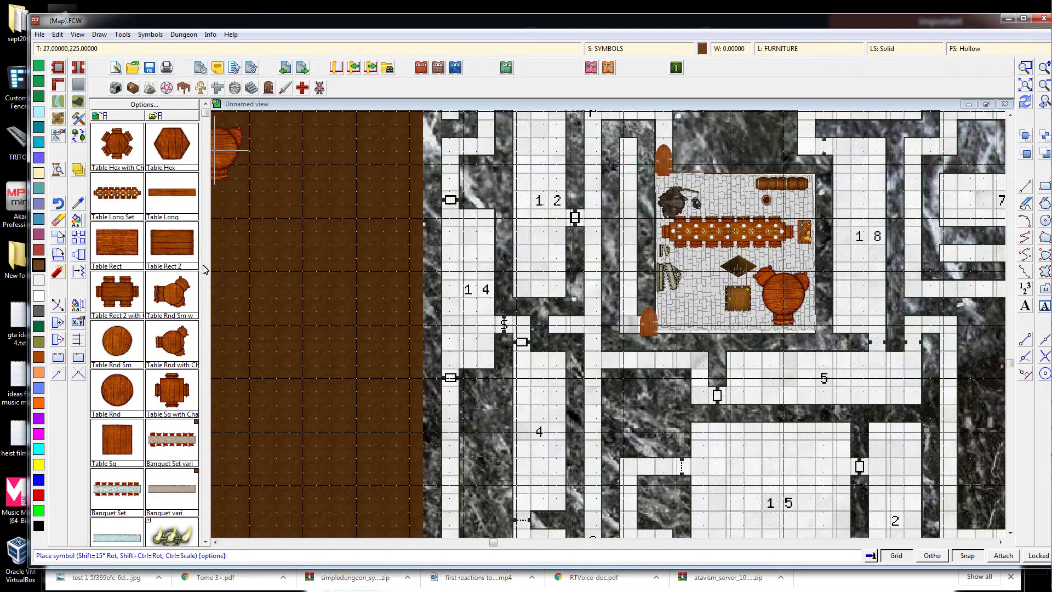
Switch to Chrome to check the CC3+ / DD3 basic dungeon map video, and return to the map
key("alt+Tab")
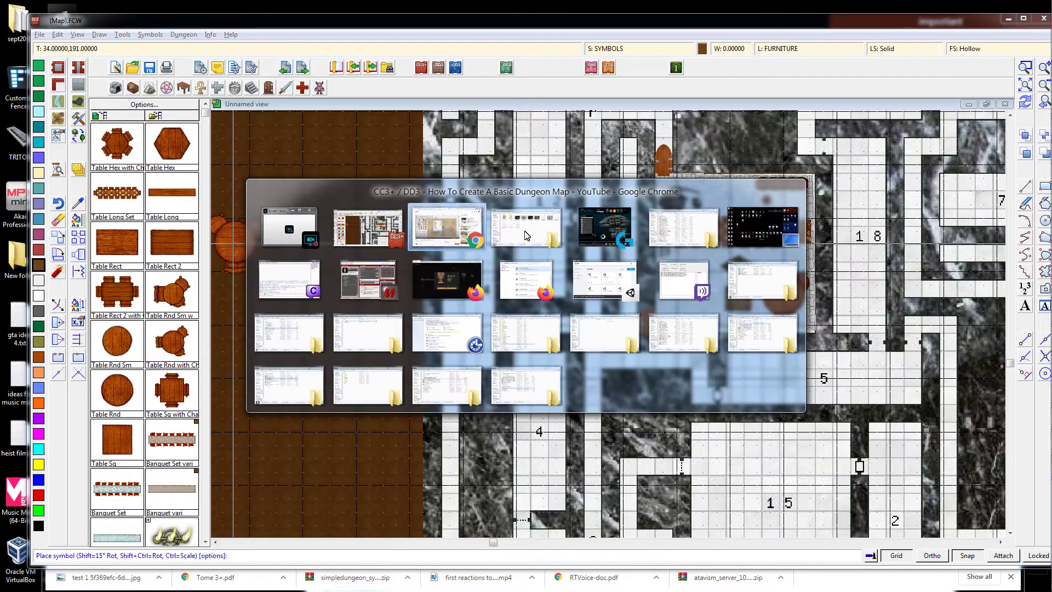
left_click(459, 232)
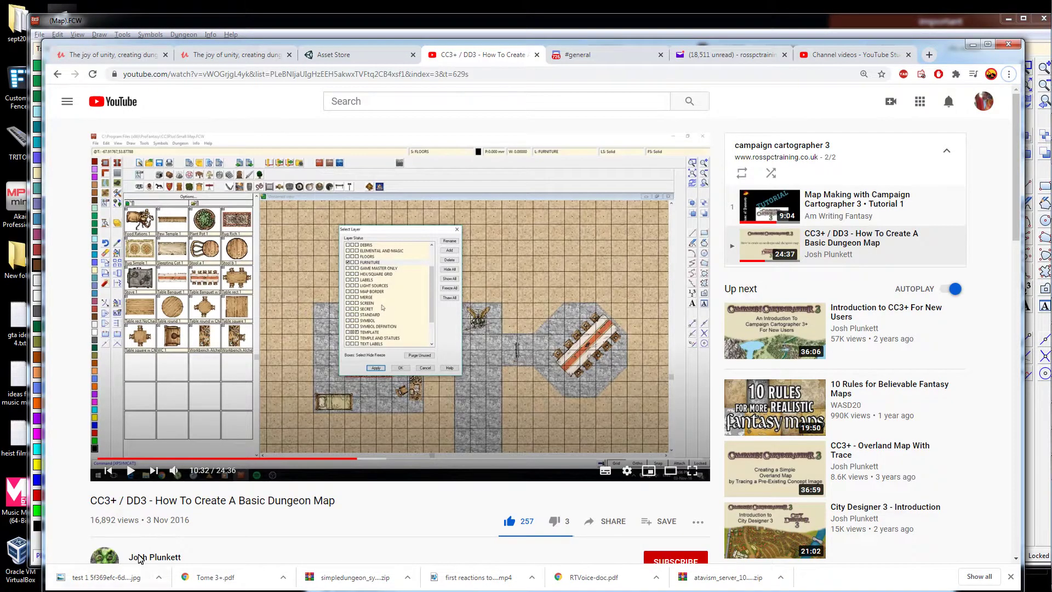
key("alt+Tab")
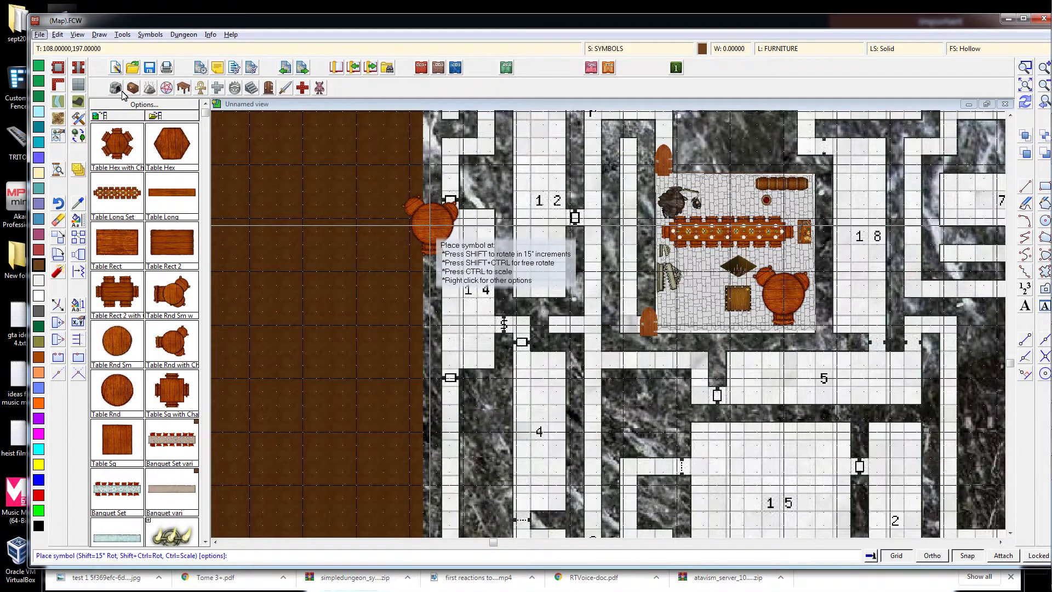
Cover room 4 with a rectangular Floor, Rock Hatch polygon from the CD3 Floorplan Vector style and inspect its texture
left_click(77, 85)
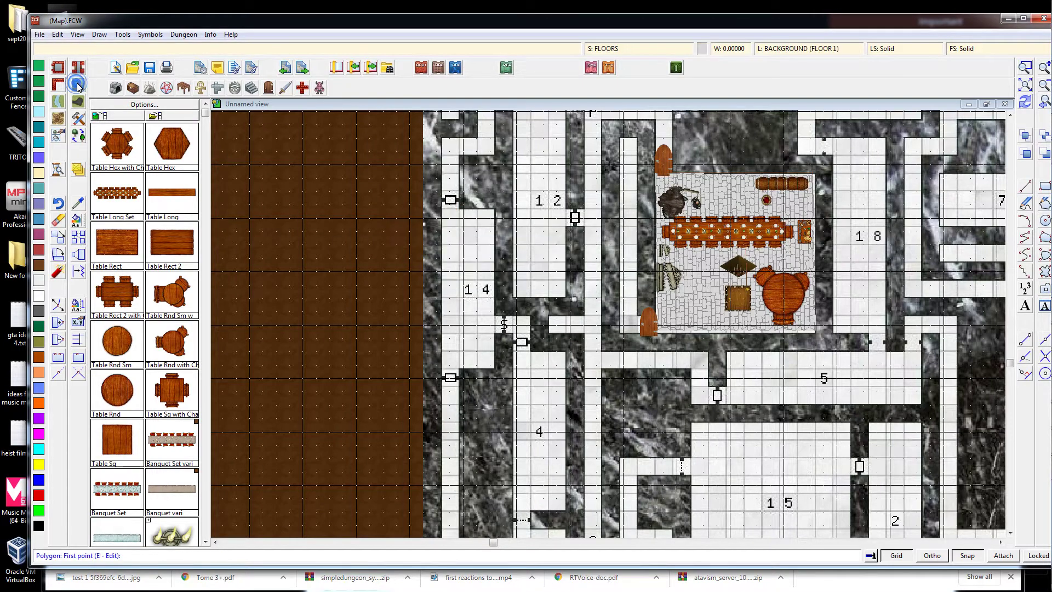
right_click(78, 86)
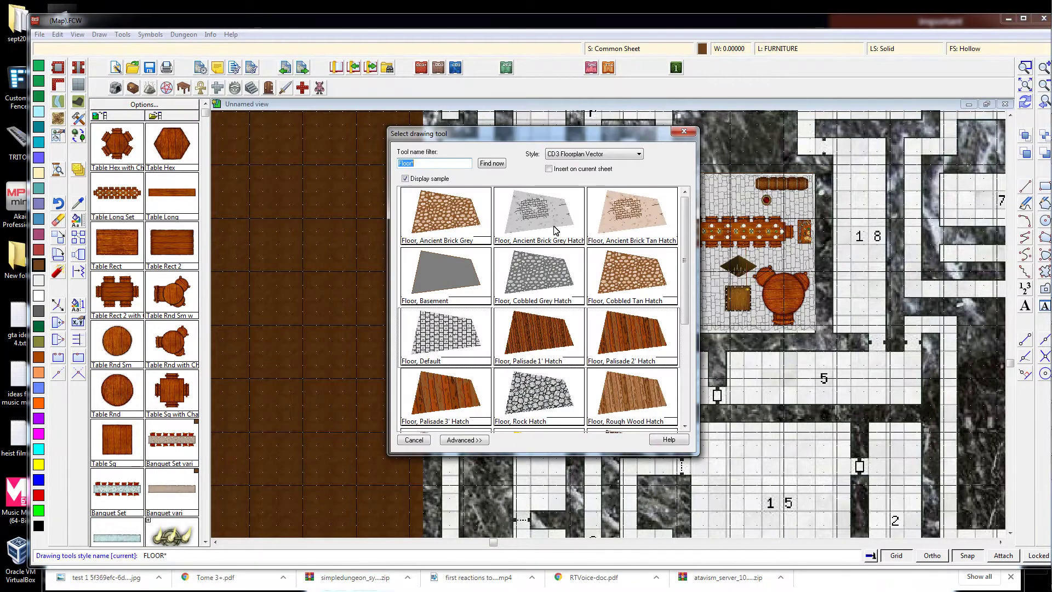
left_click(574, 155)
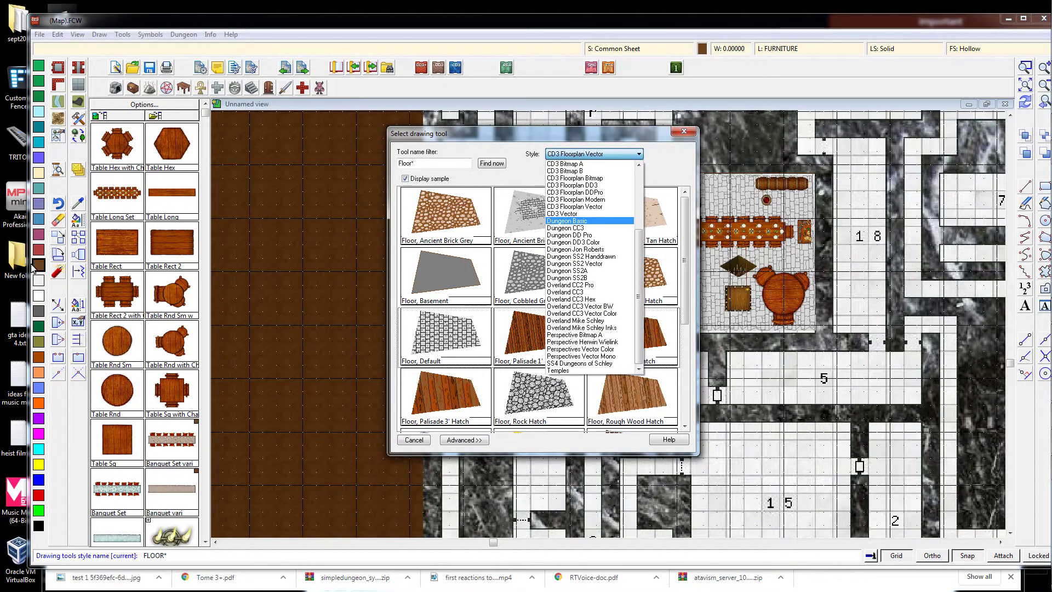
left_click(522, 267)
double_click(522, 267)
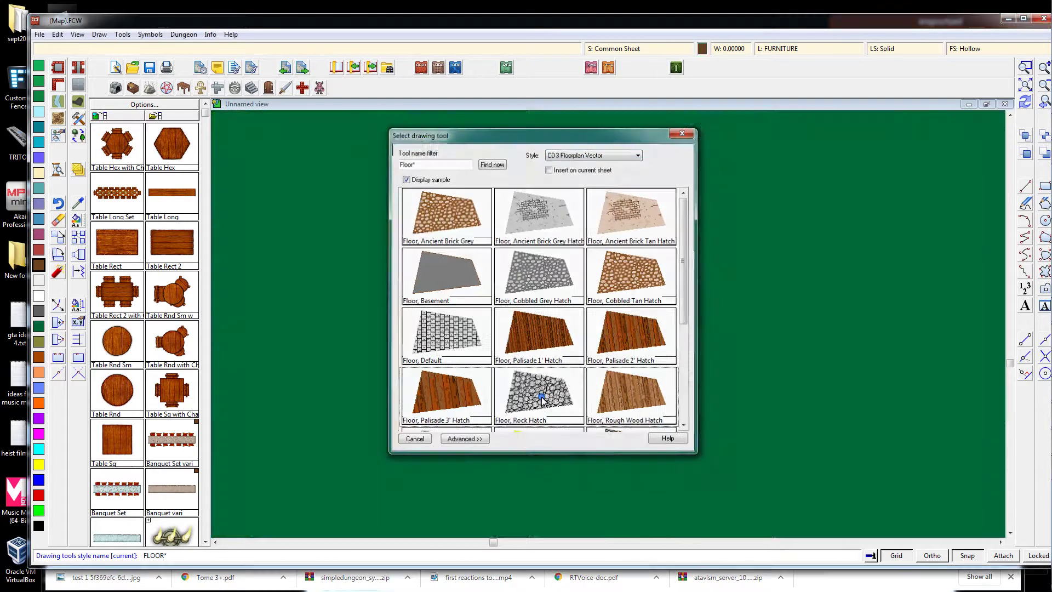
left_click(512, 355)
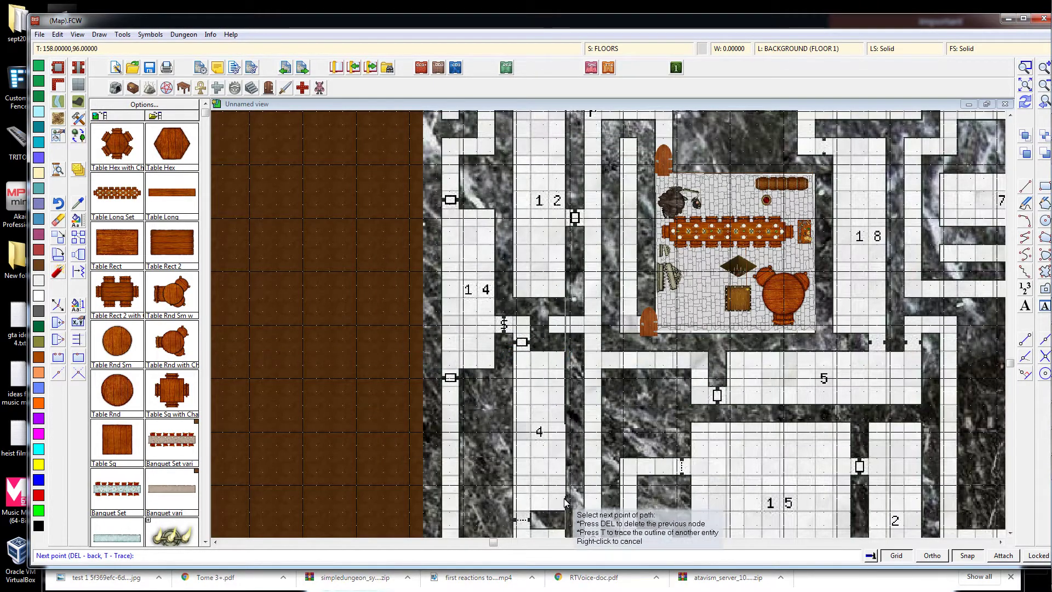
left_click(515, 503)
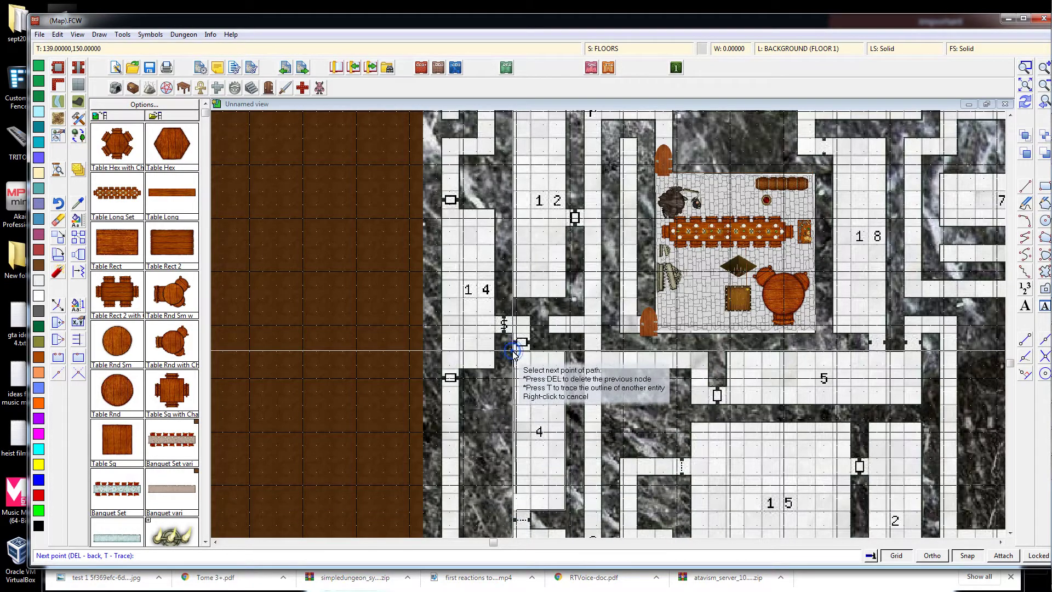
left_click(514, 353)
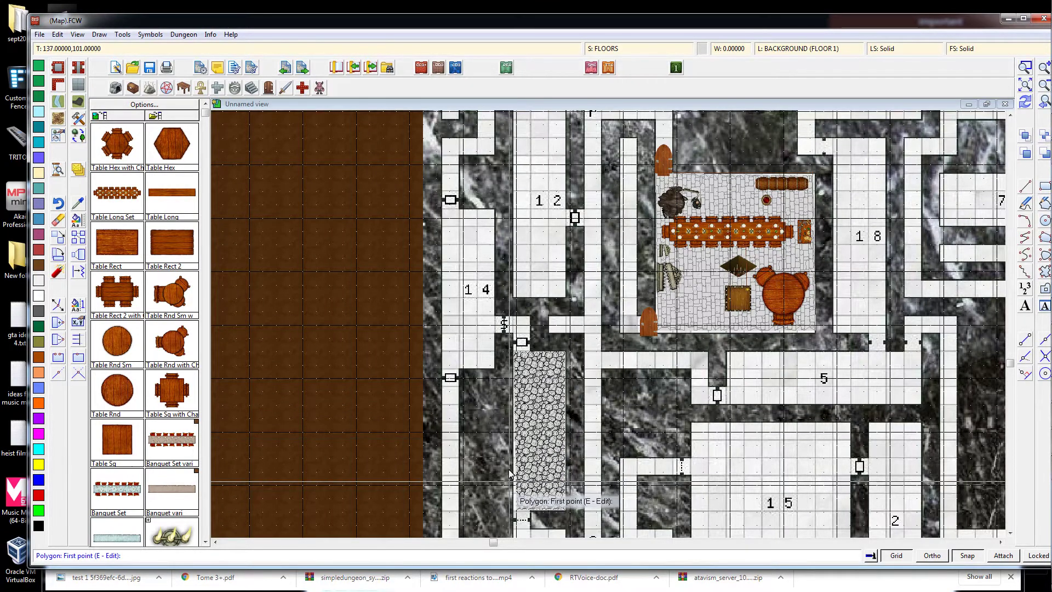
scroll(561, 446, "up", 6)
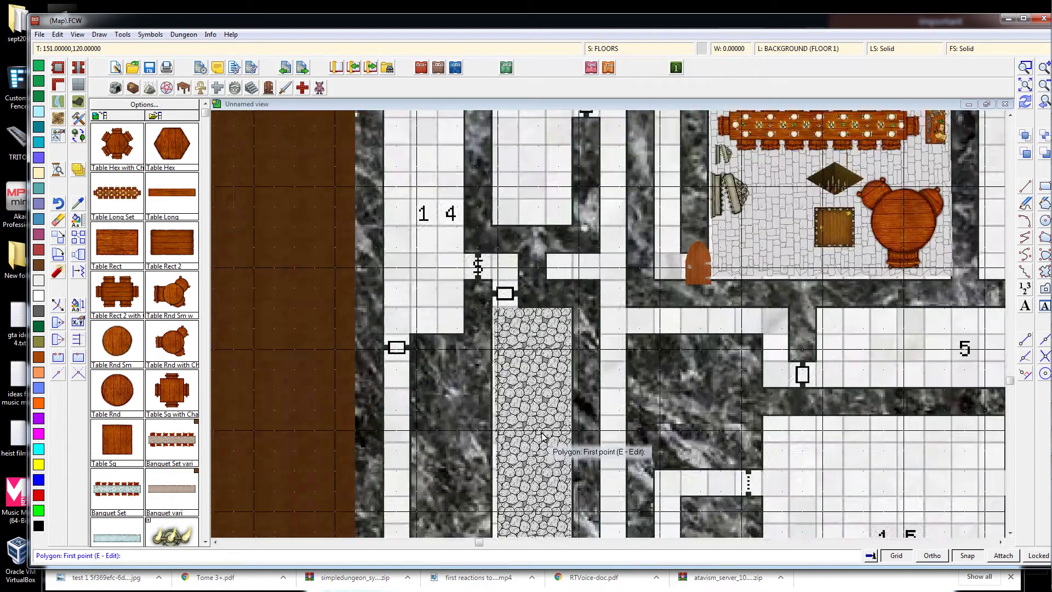
scroll(539, 437, "down", 6)
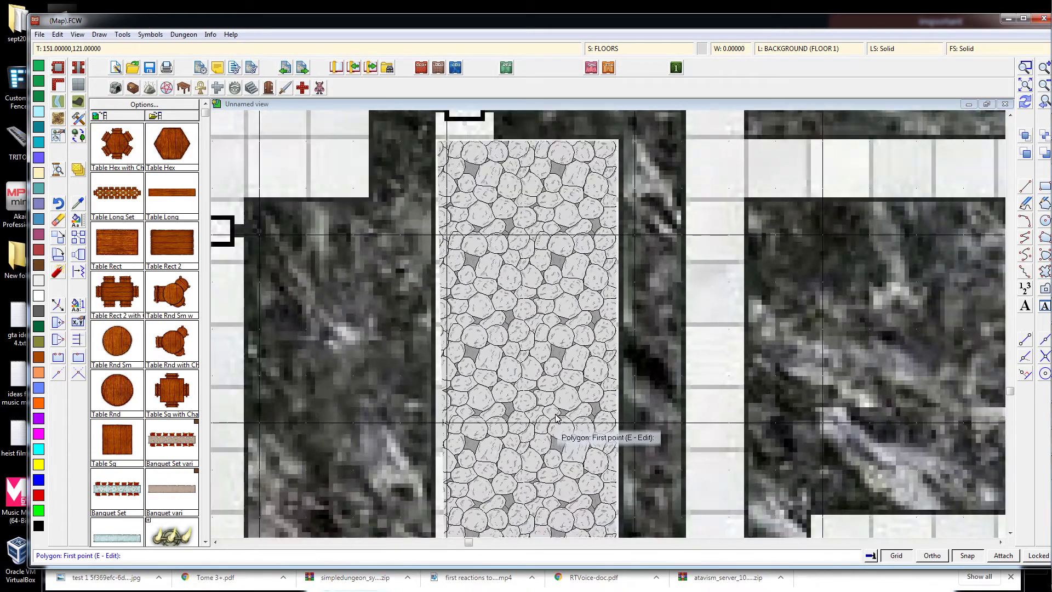
scroll(566, 410, "down", 2)
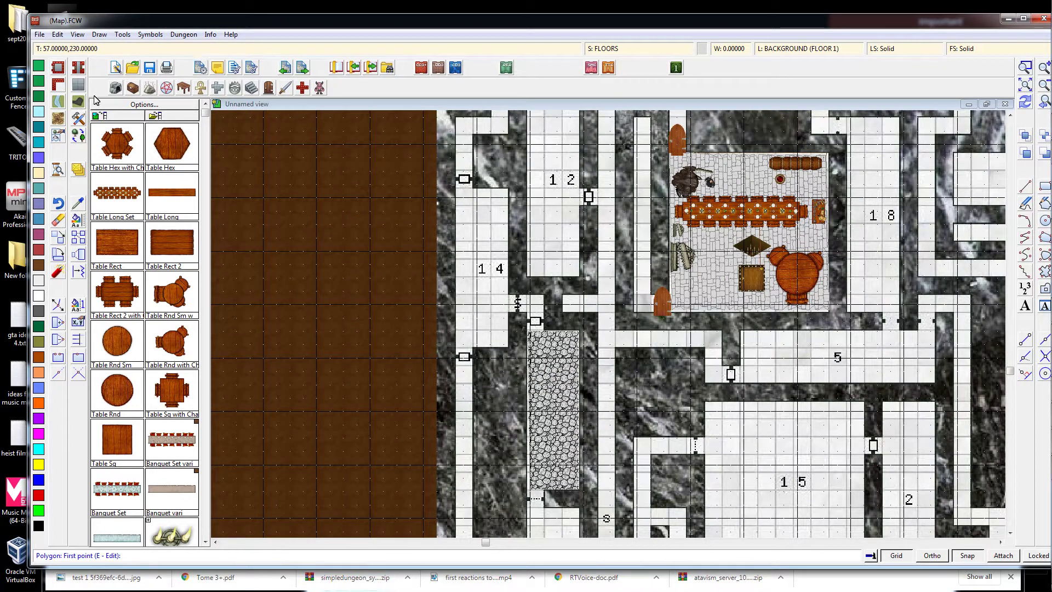
Cover the wide main part of room 5 with a rectangular Floor, Ancient Brick Grey polygon from the CD3 Floorplan Vector style
left_click(78, 90)
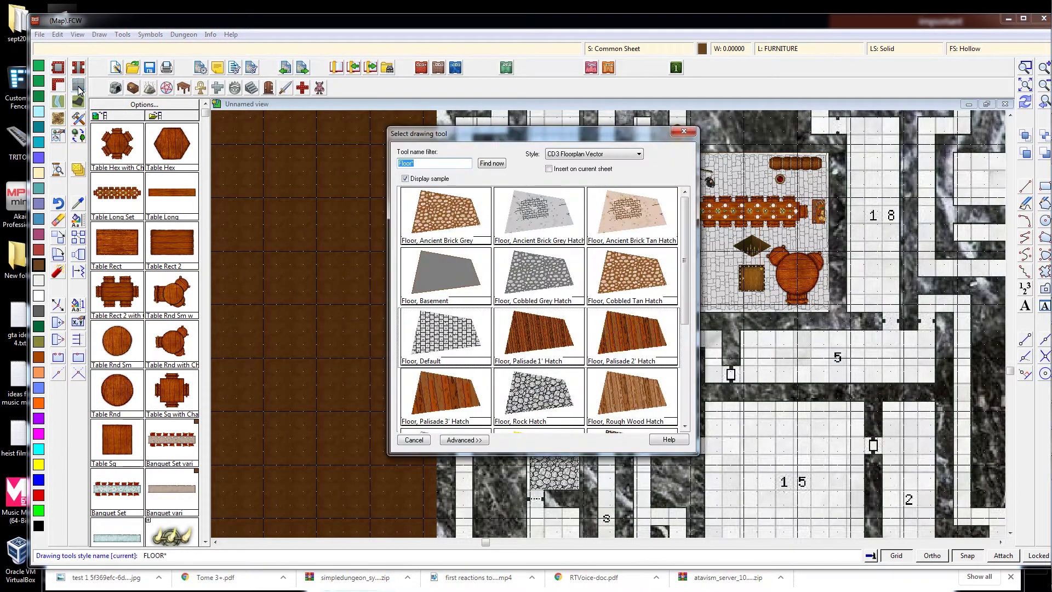
double_click(439, 219)
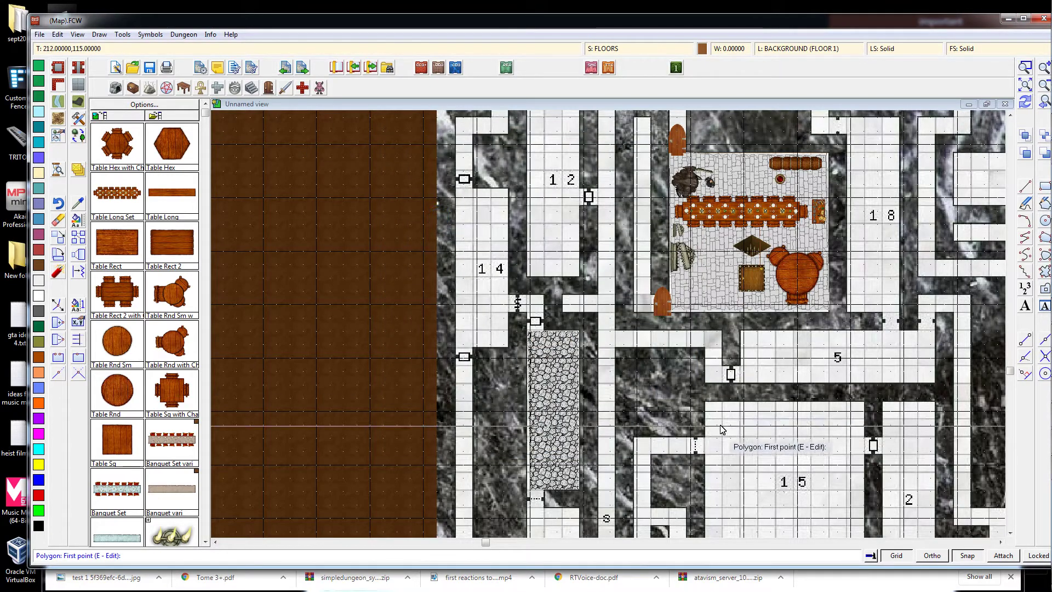
left_click(743, 331)
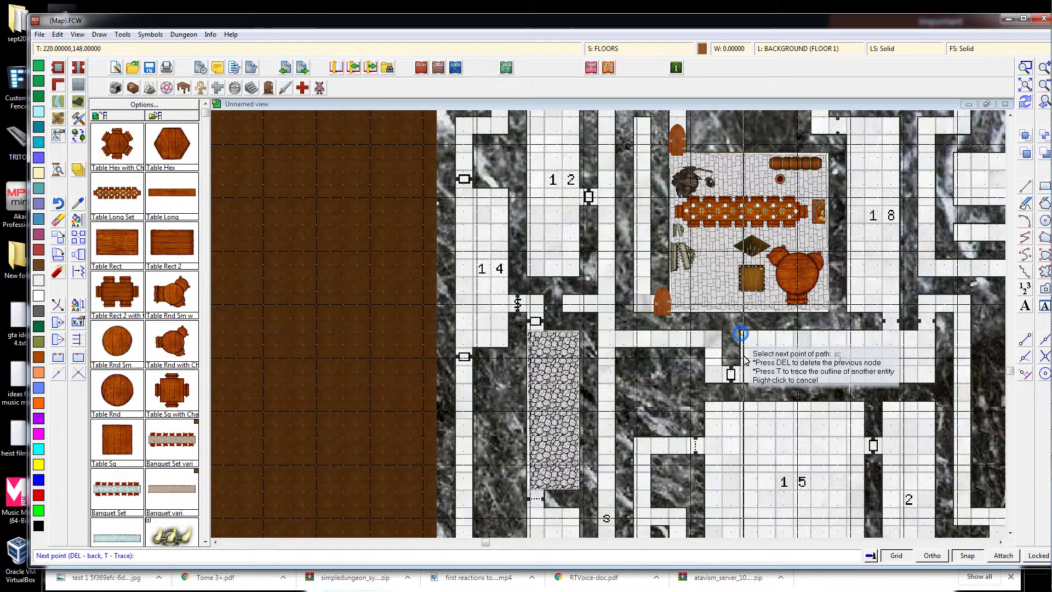
left_click(933, 383)
left_click(934, 331)
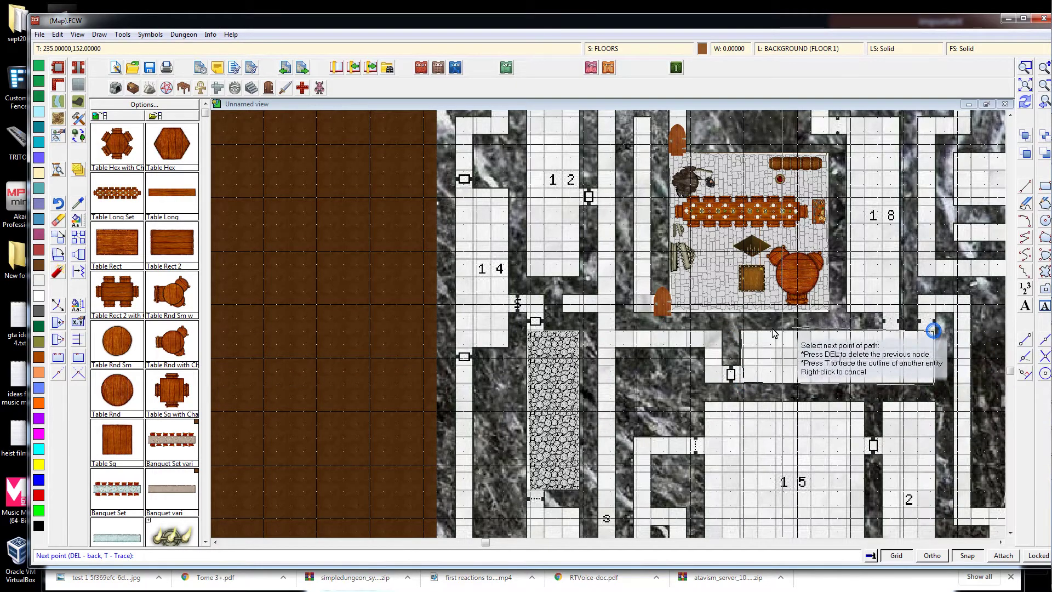
left_click(739, 333)
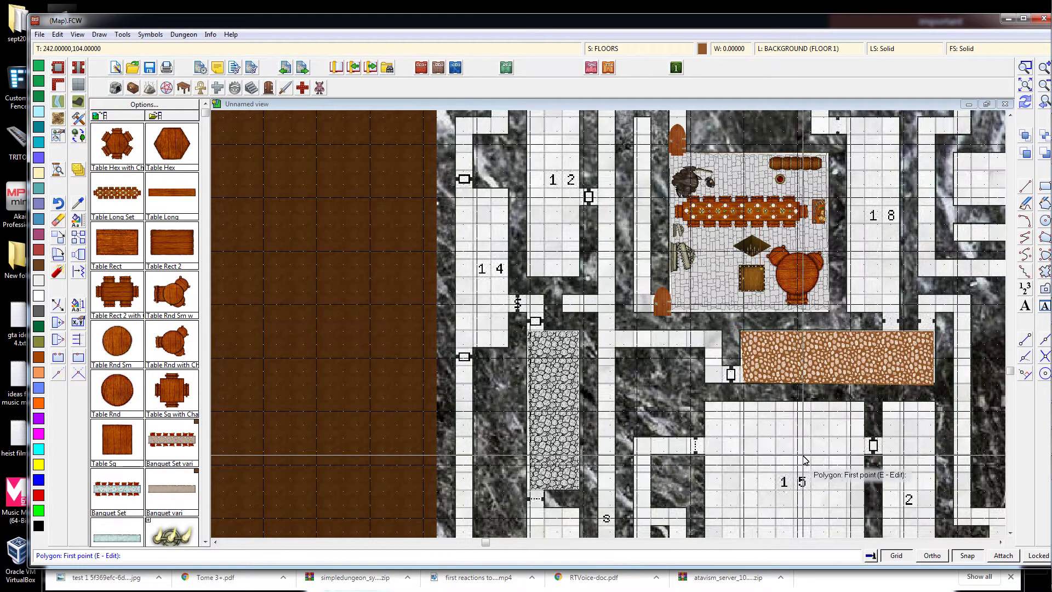
Cover room 15 with a Floor, Stones Hatch fractal polygon from the Dungeon SS2 Handdrawn style, following the room's four corners
left_click(77, 86)
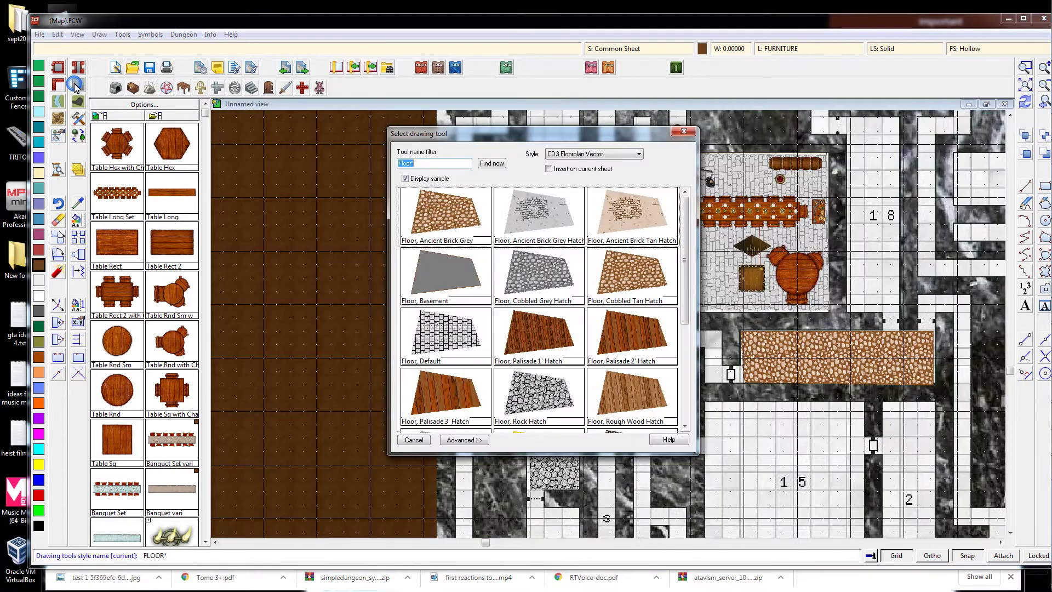
left_click(589, 157)
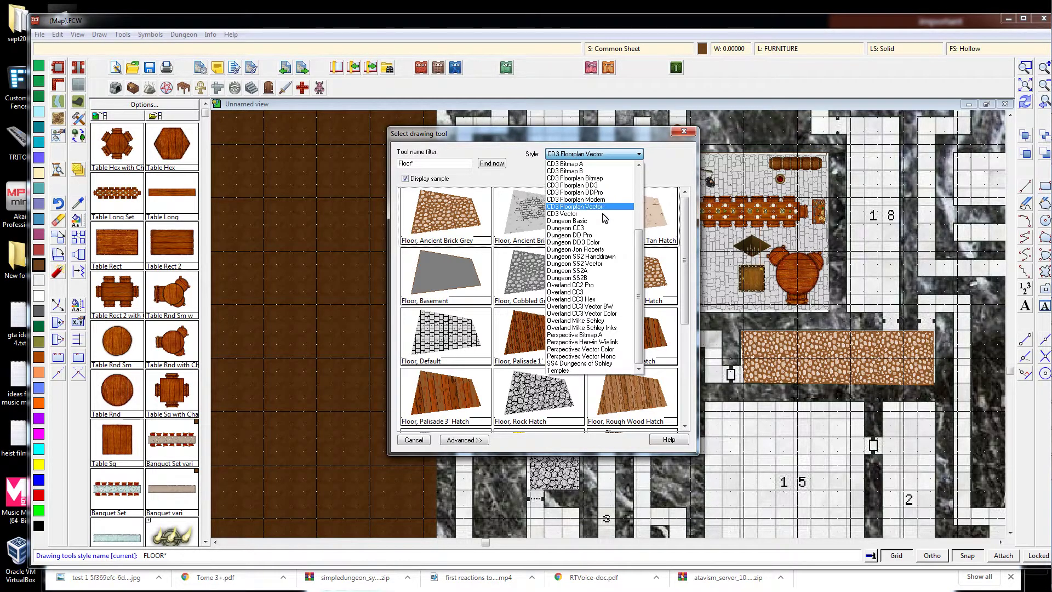
left_click(616, 261)
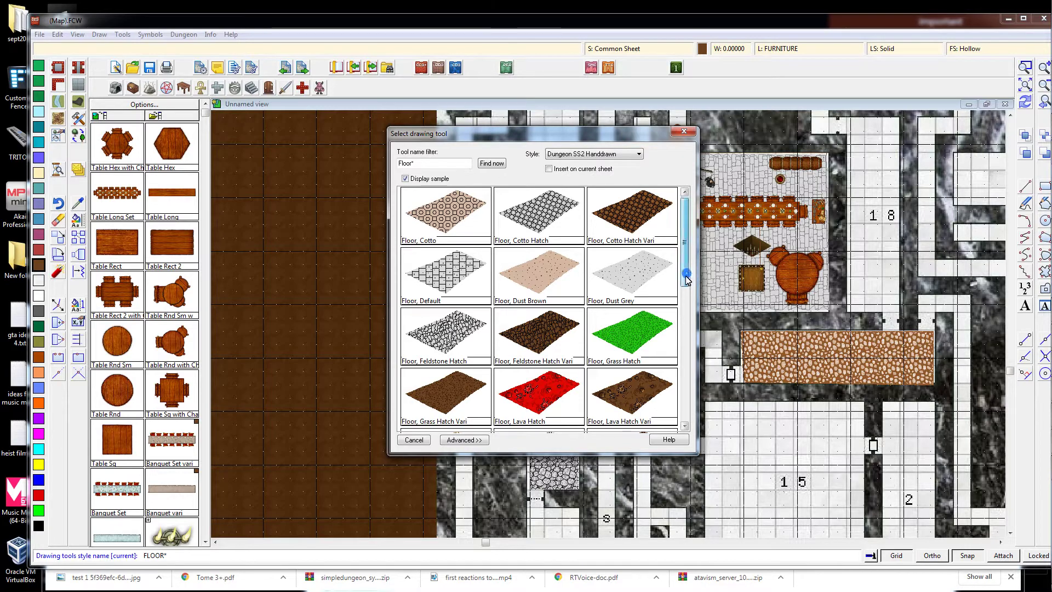
left_click_drag(686, 276, 685, 422)
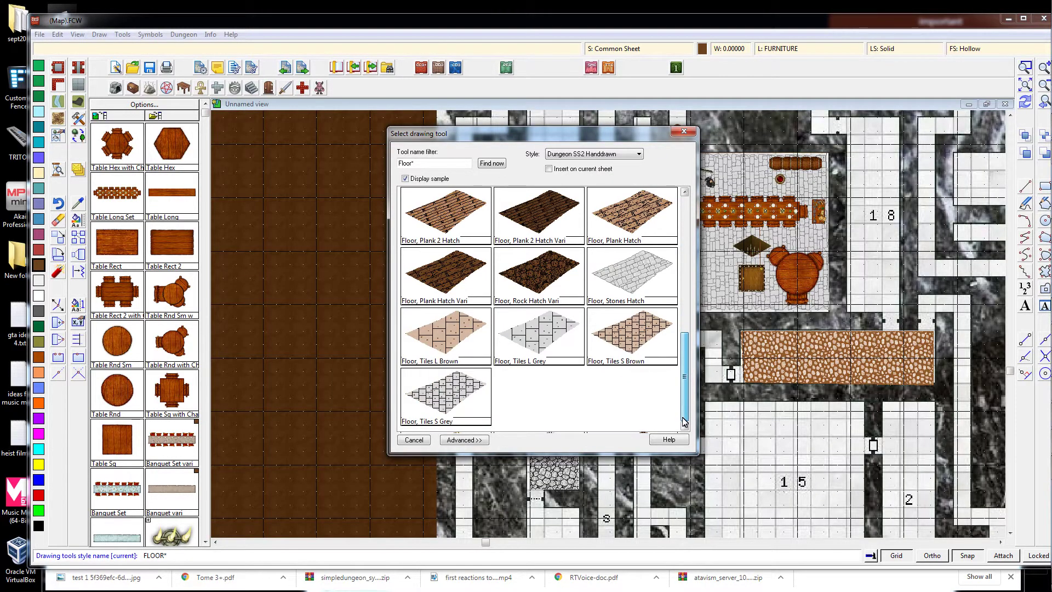
double_click(628, 283)
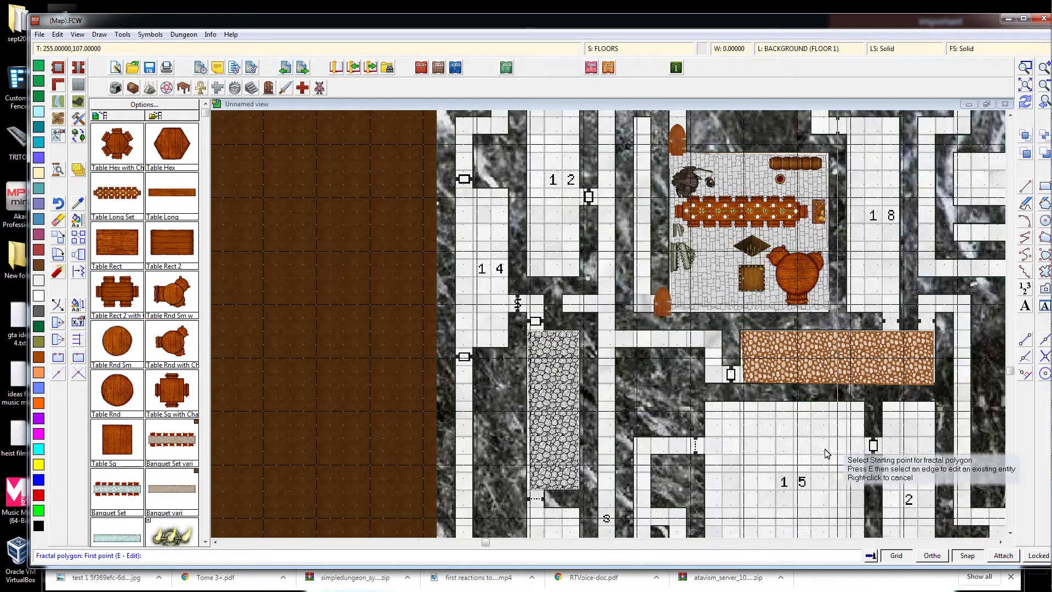
left_click(706, 406)
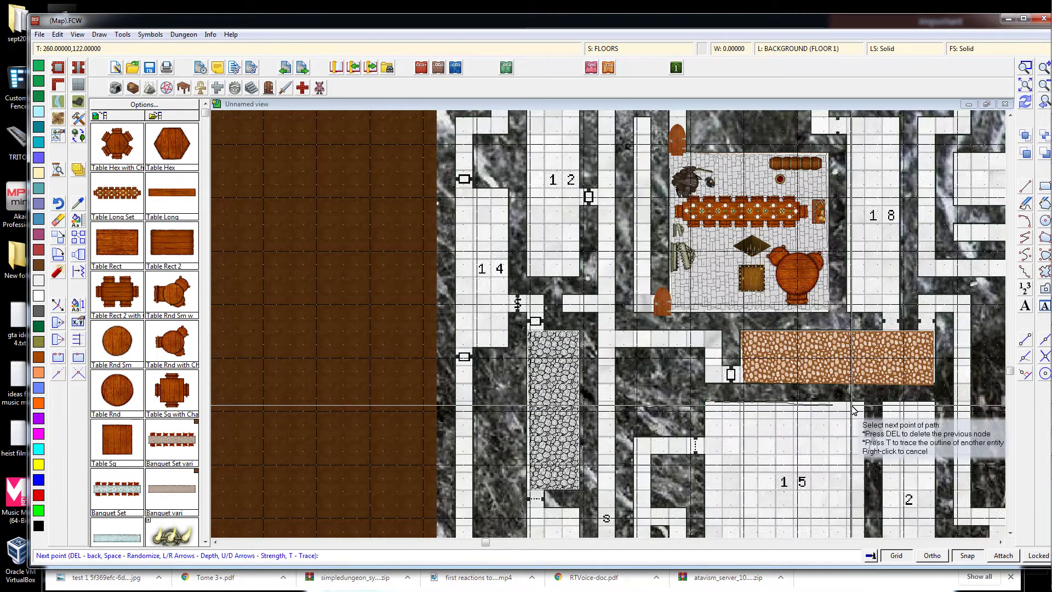
scroll(864, 418, "down", 1)
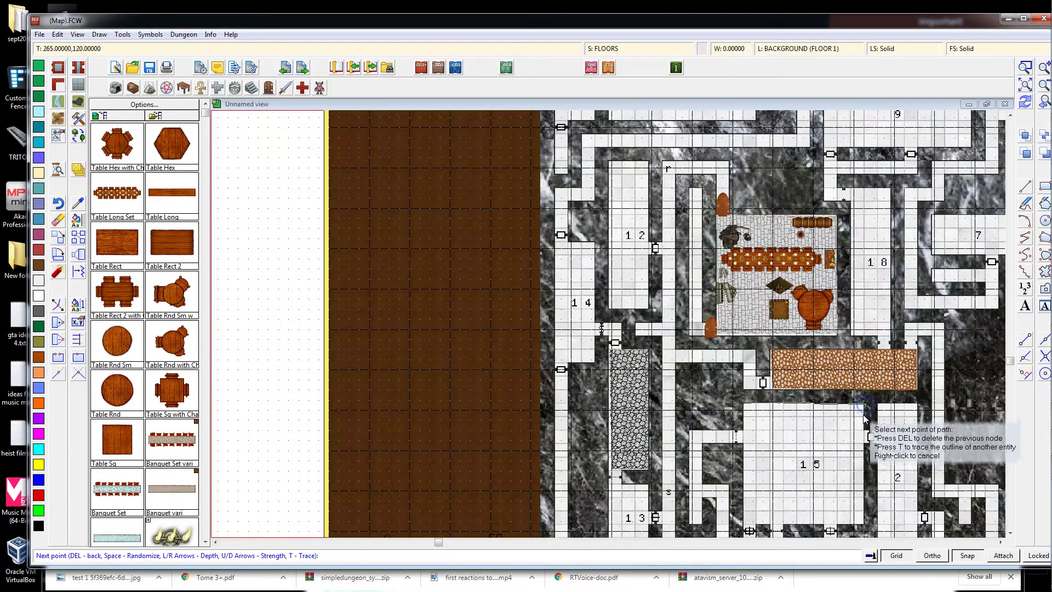
left_click(860, 521)
left_click(745, 524)
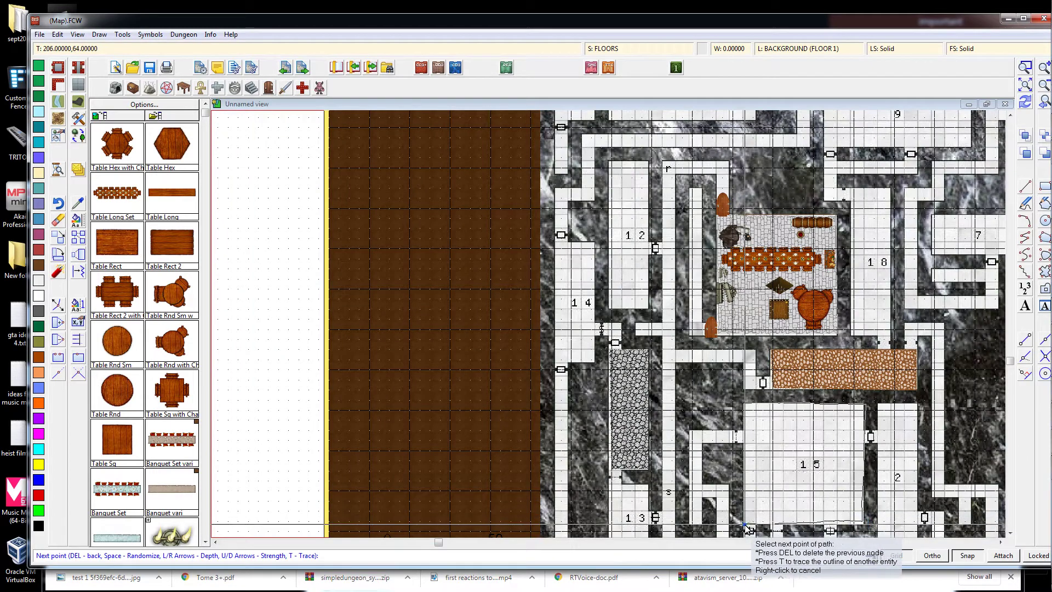
left_click(745, 406)
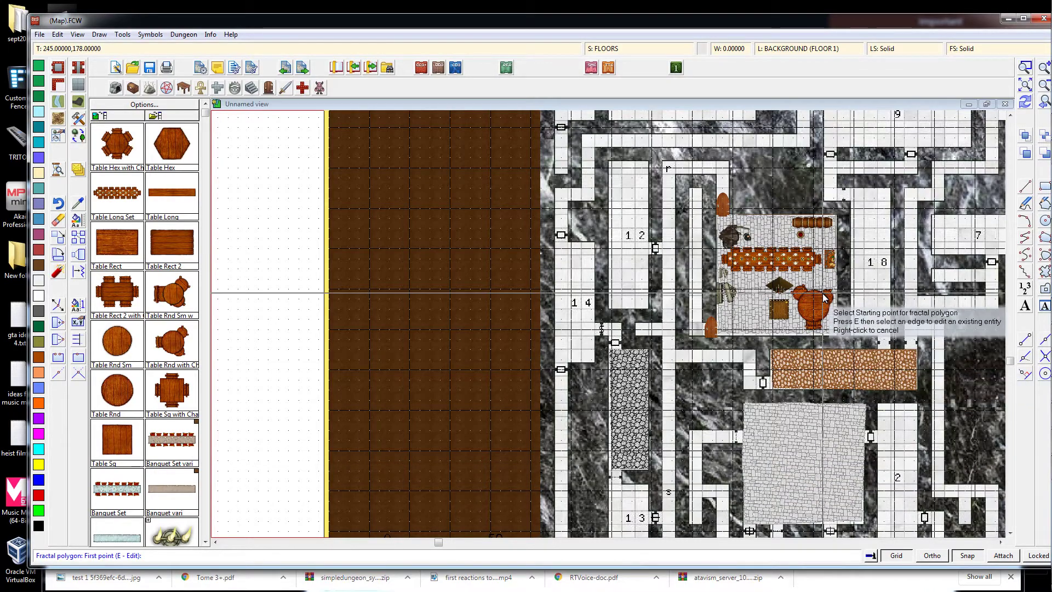
scroll(824, 297, "down", 2)
scroll(873, 284, "up", 3)
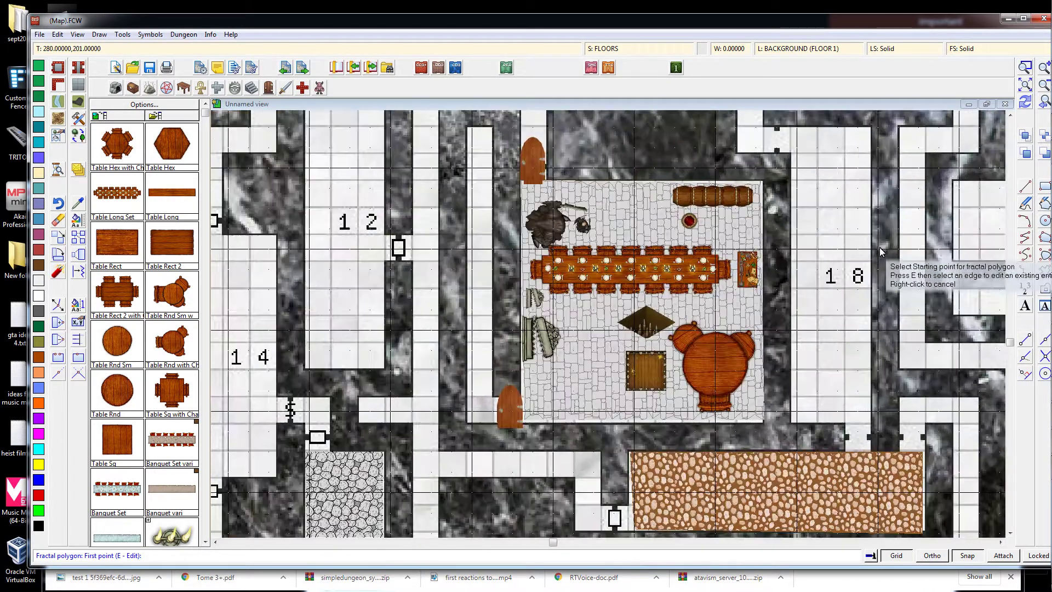
scroll(852, 249, "down", 3)
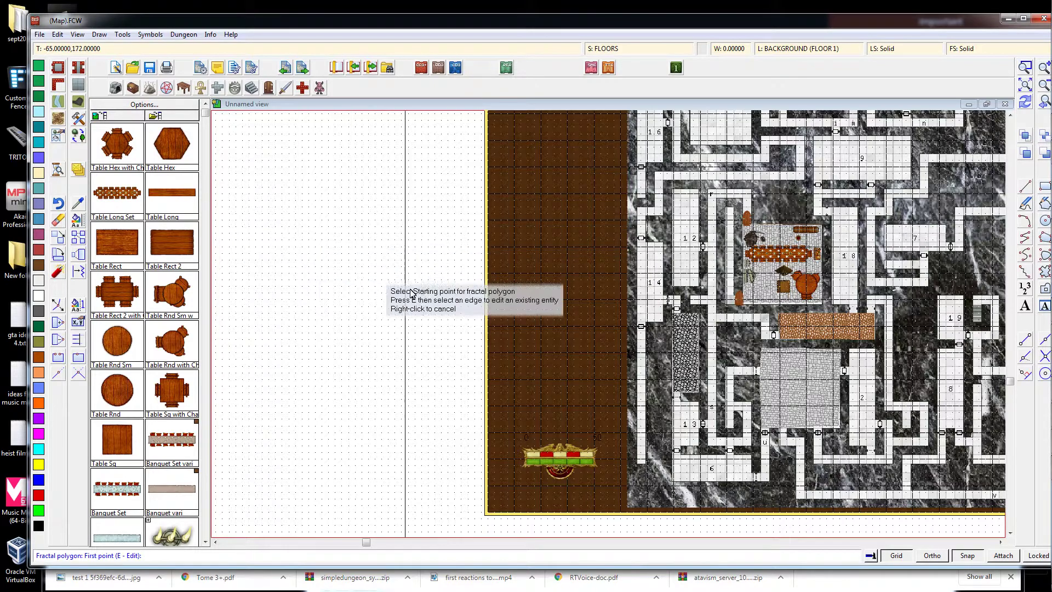
scroll(910, 256, "up", 2)
scroll(877, 329, "down", 1)
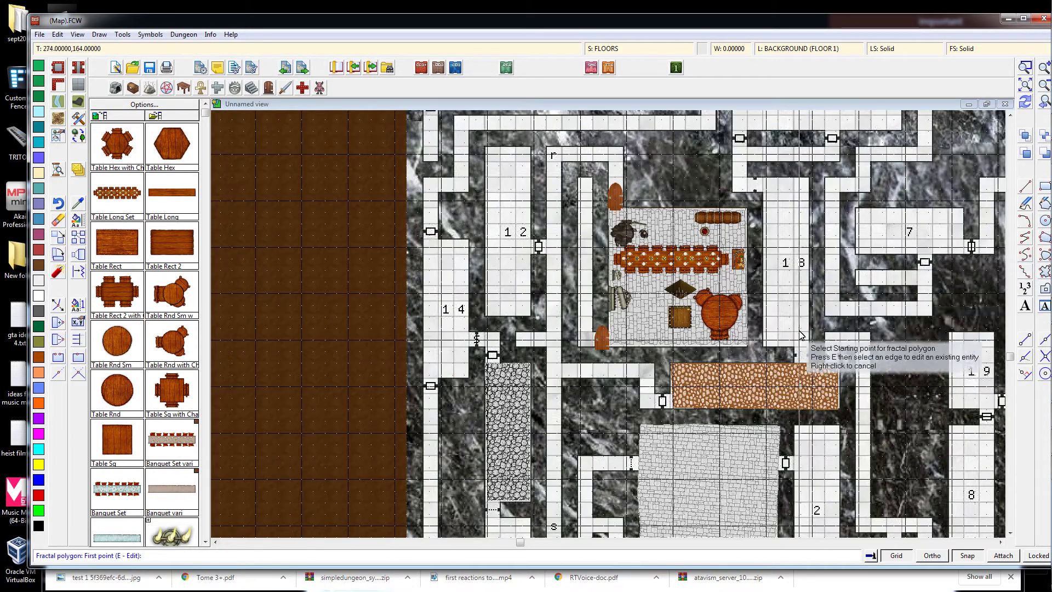
scroll(836, 263, "down", 2)
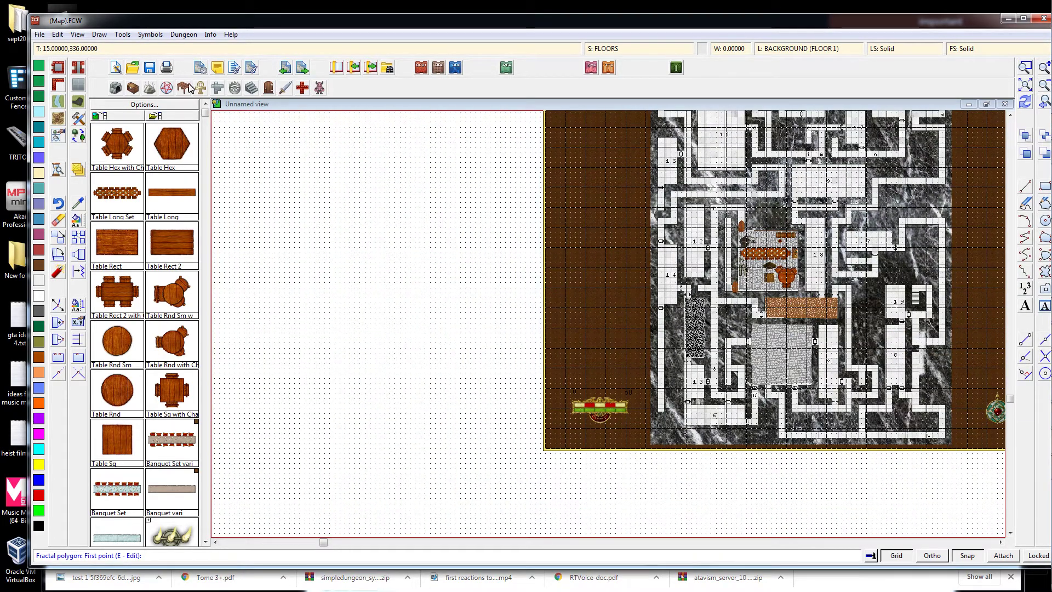
Cover room 7 with a rectangular Floor, Cobble Grey, Straight polygon from the Dungeon DD3 Color style and inspect its texture
left_click(79, 86)
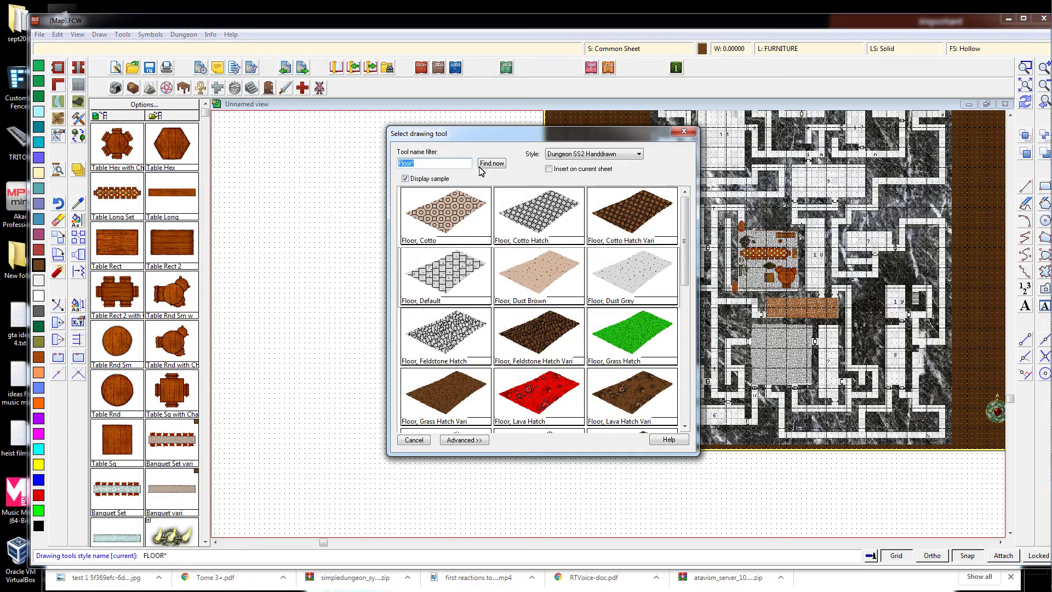
left_click(599, 157)
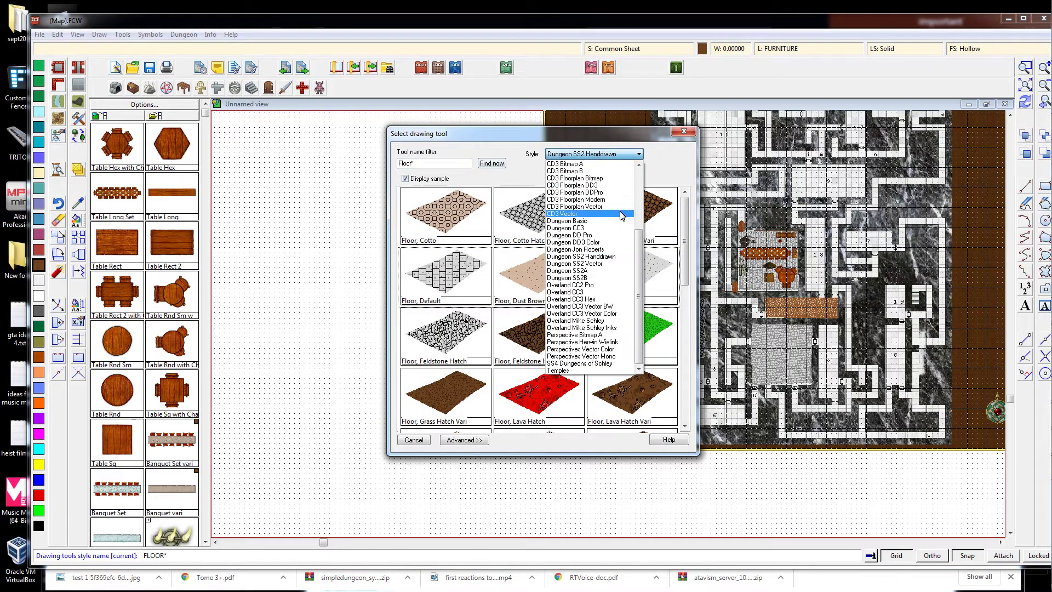
left_click(594, 242)
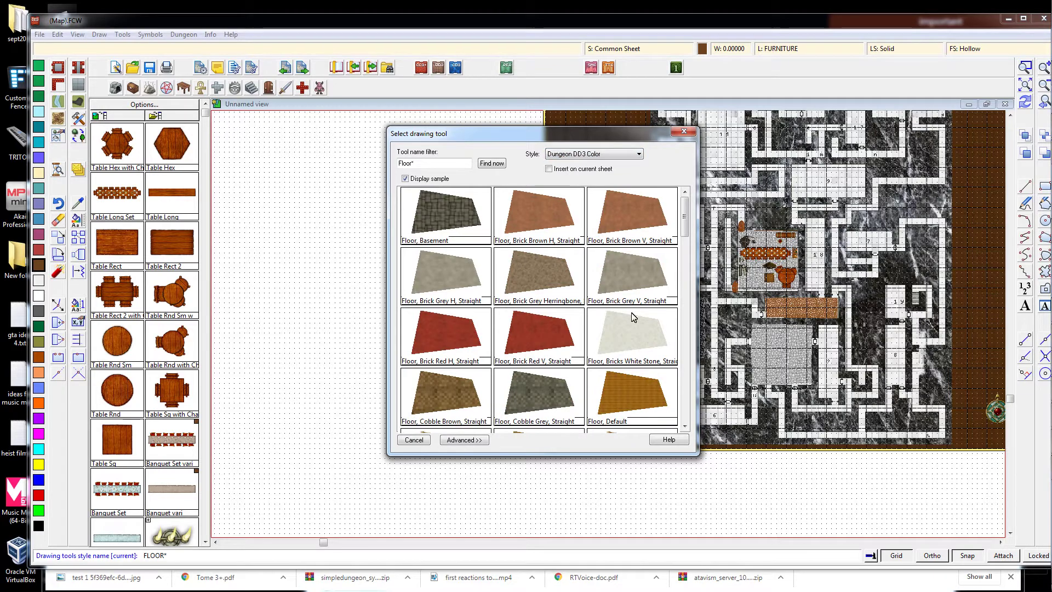
double_click(544, 393)
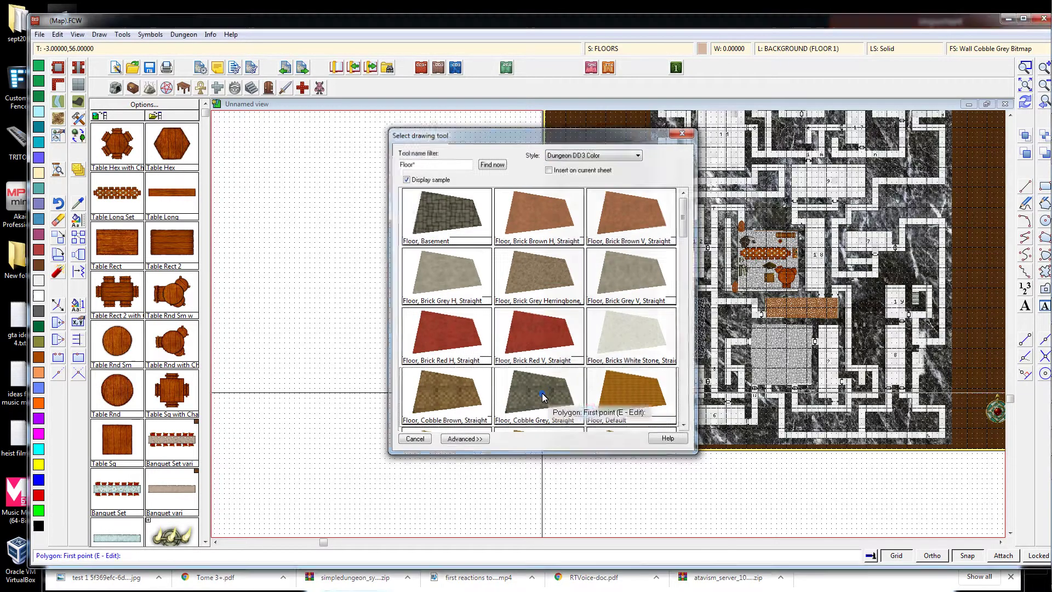
scroll(844, 258, "up", 3)
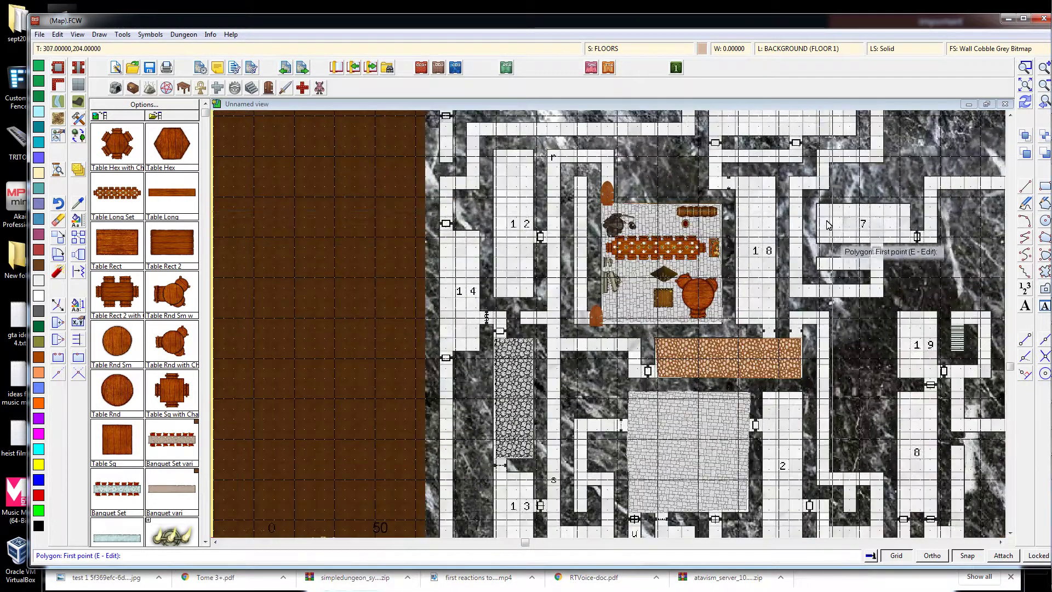
left_click(818, 208)
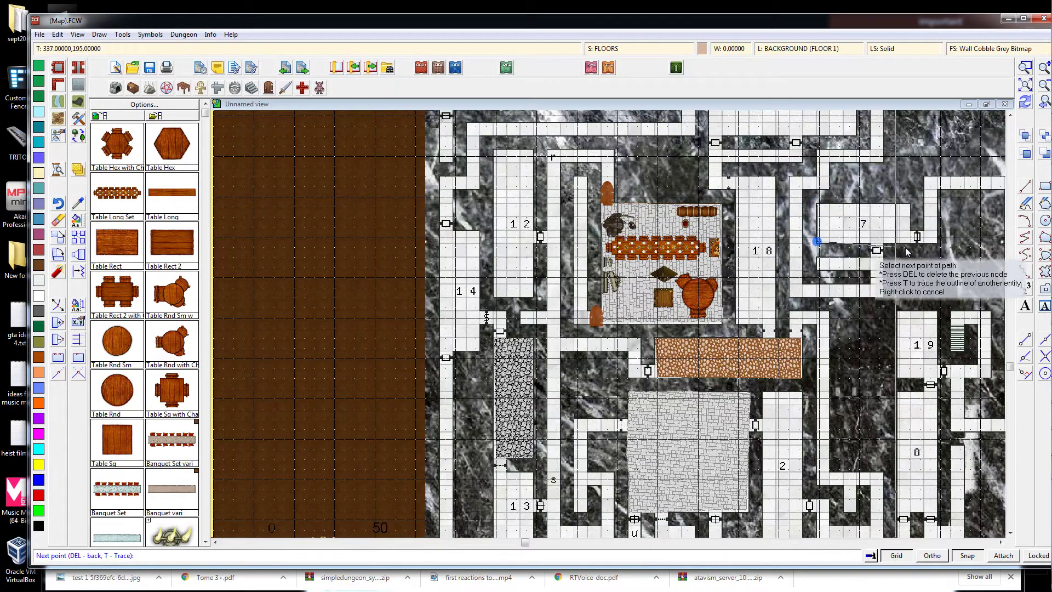
right_click(824, 211)
scroll(895, 230, "up", 3)
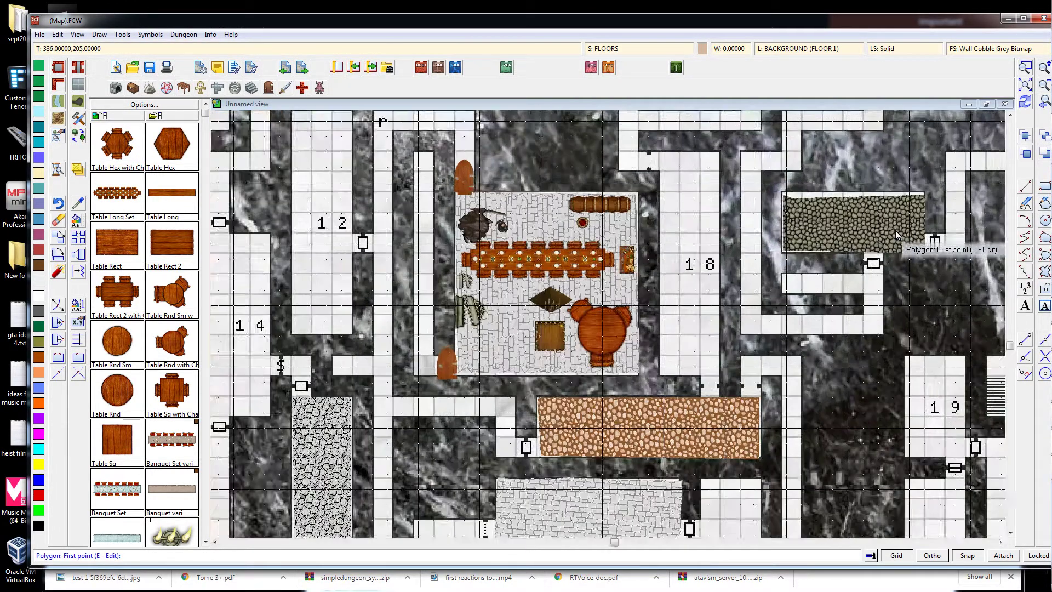
scroll(770, 214, "down", 5)
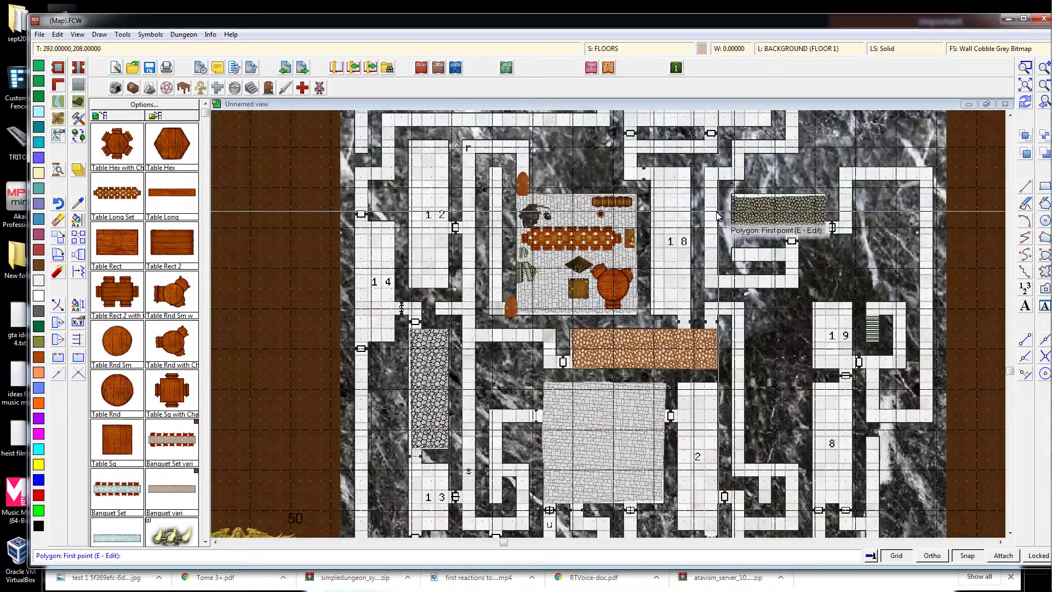
Cover room 9 with a rectangular Floor, Bricks White Stone, Straight polygon from the Dungeon DD3 Color style and inspect its texture up close
scroll(717, 188, "up", 5)
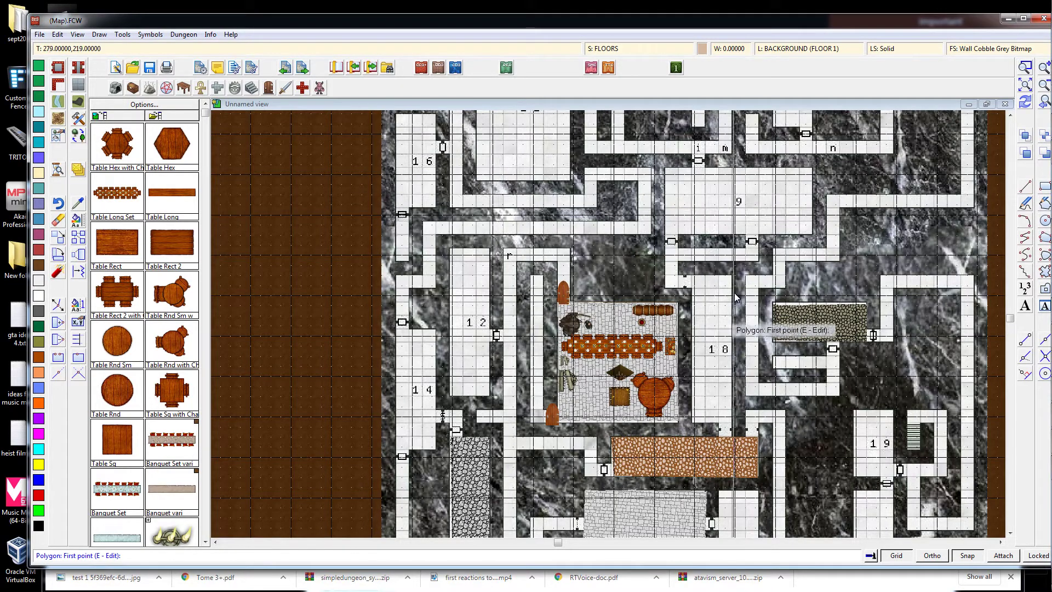
scroll(731, 256, "down", 1)
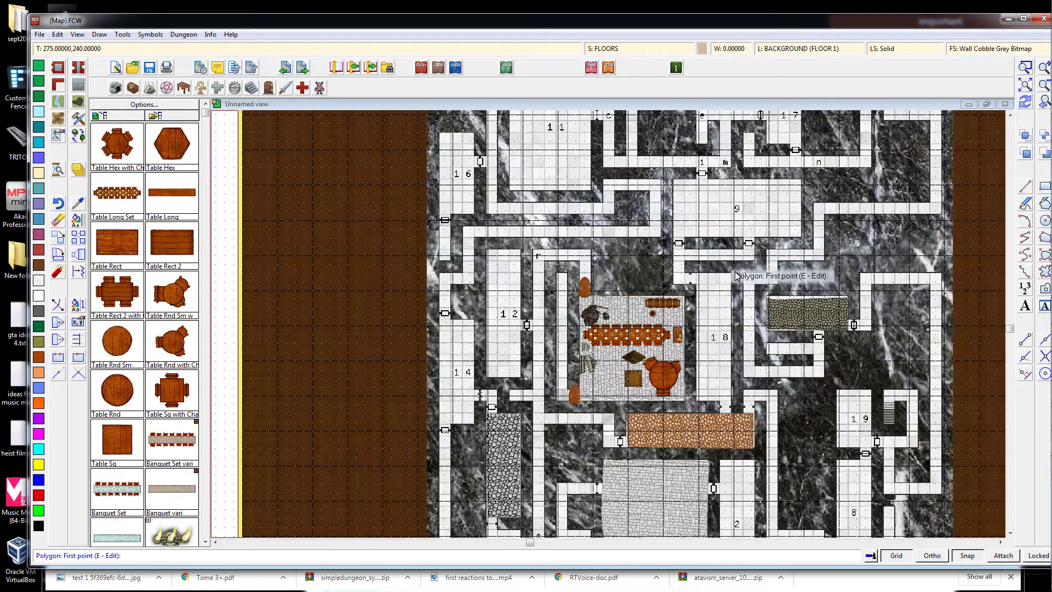
scroll(713, 262, "up", 2)
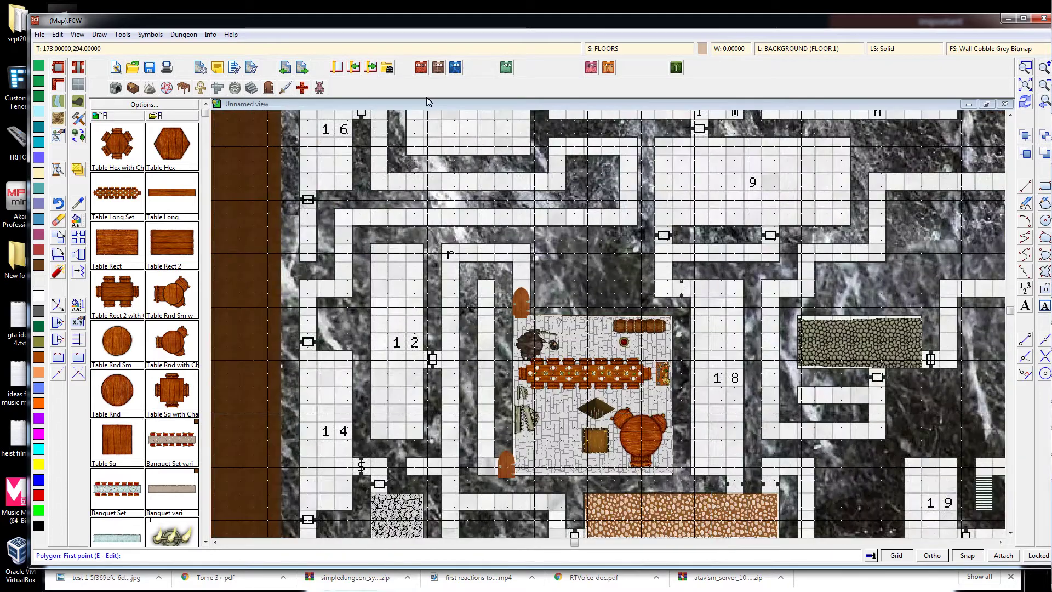
left_click(77, 84)
right_click(78, 85)
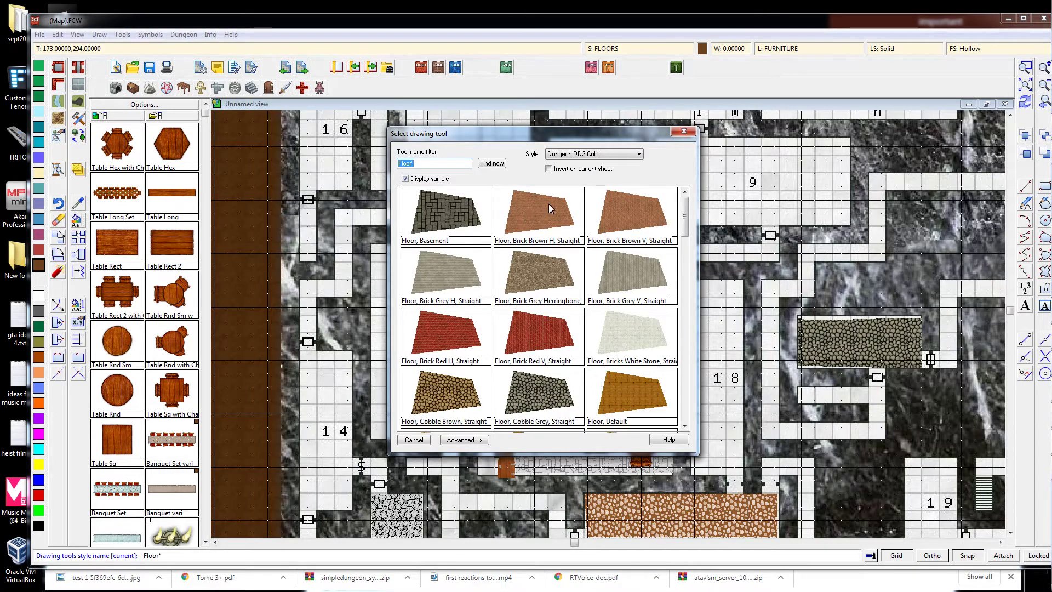
left_click(646, 337)
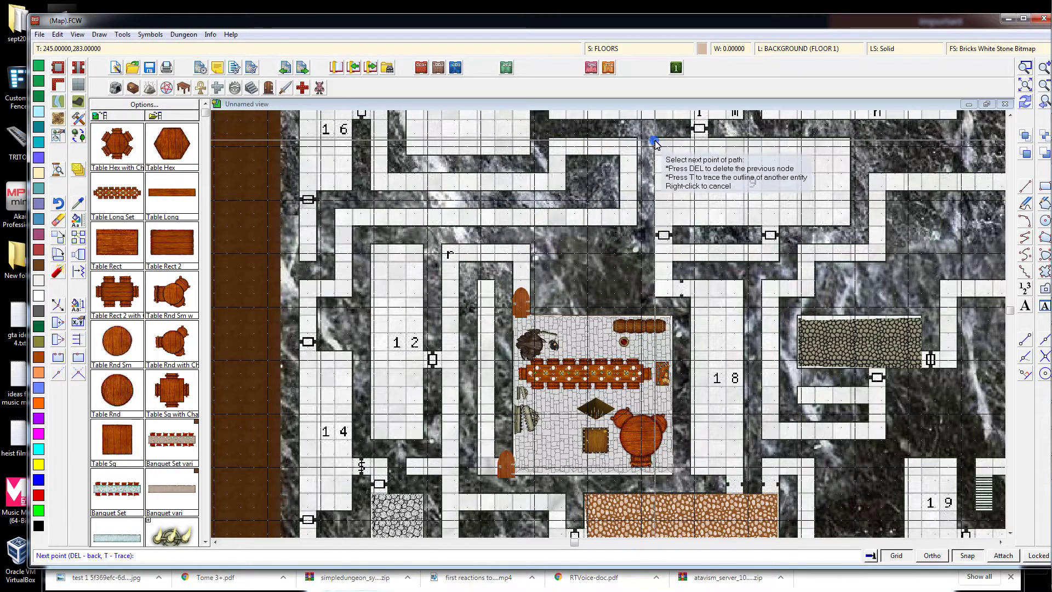
left_click(656, 226)
left_click(849, 226)
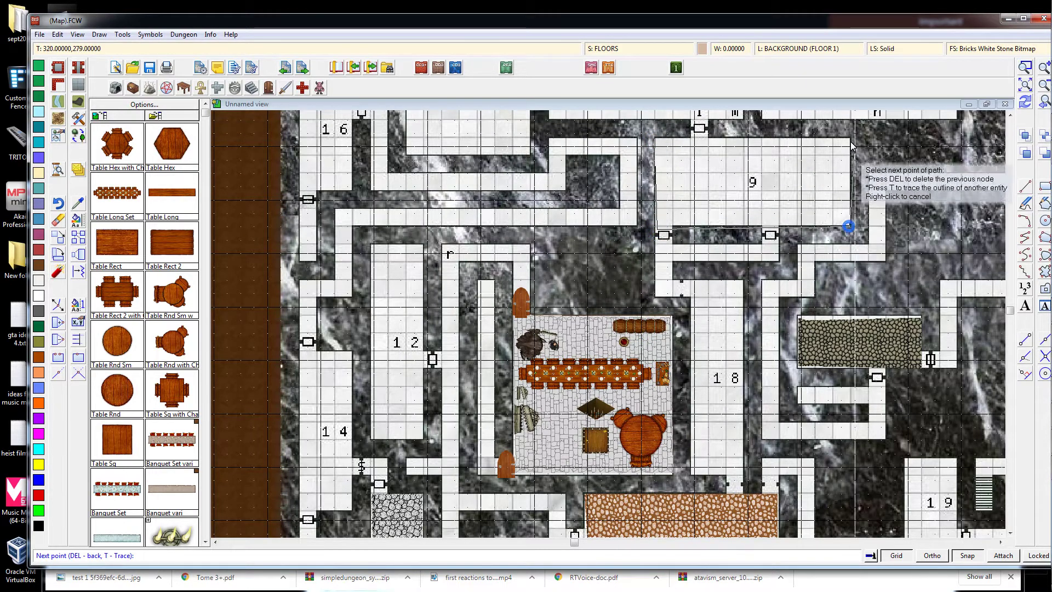
left_click(850, 138)
left_click(655, 139)
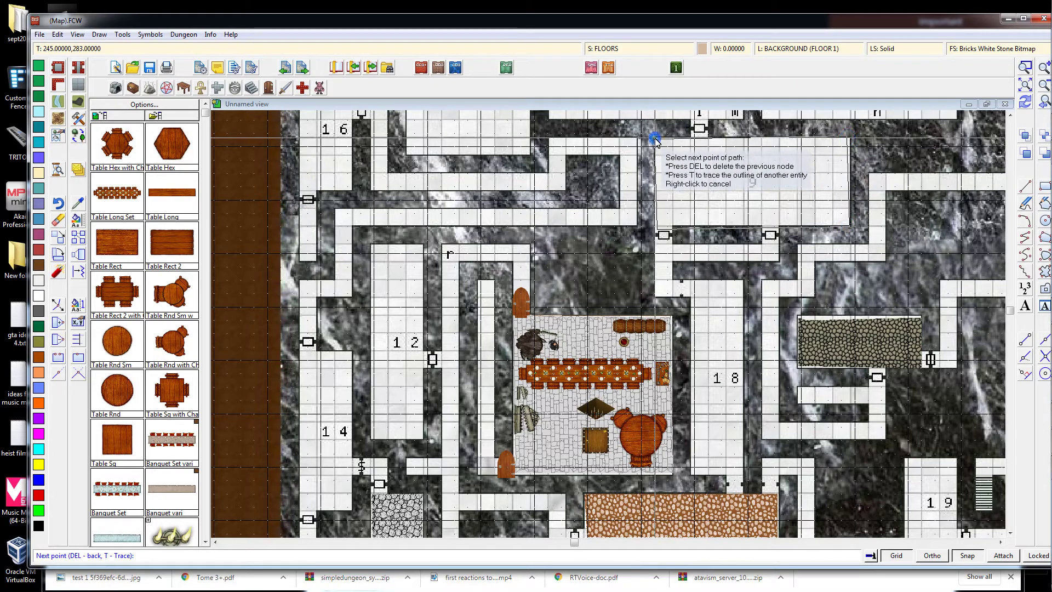
right_click(657, 141)
scroll(798, 195, "up", 3)
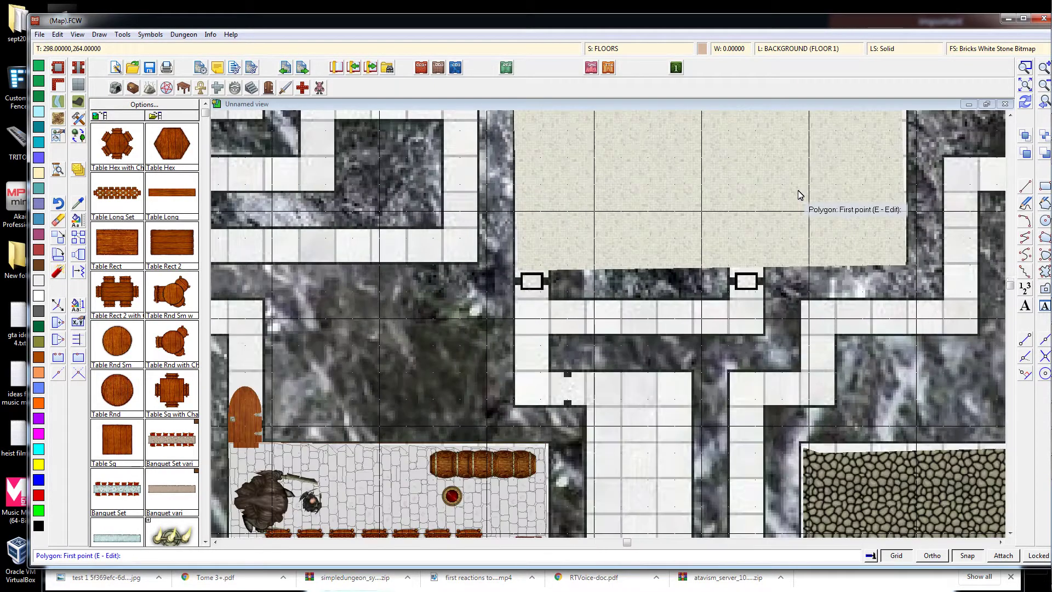
scroll(798, 195, "up", 3)
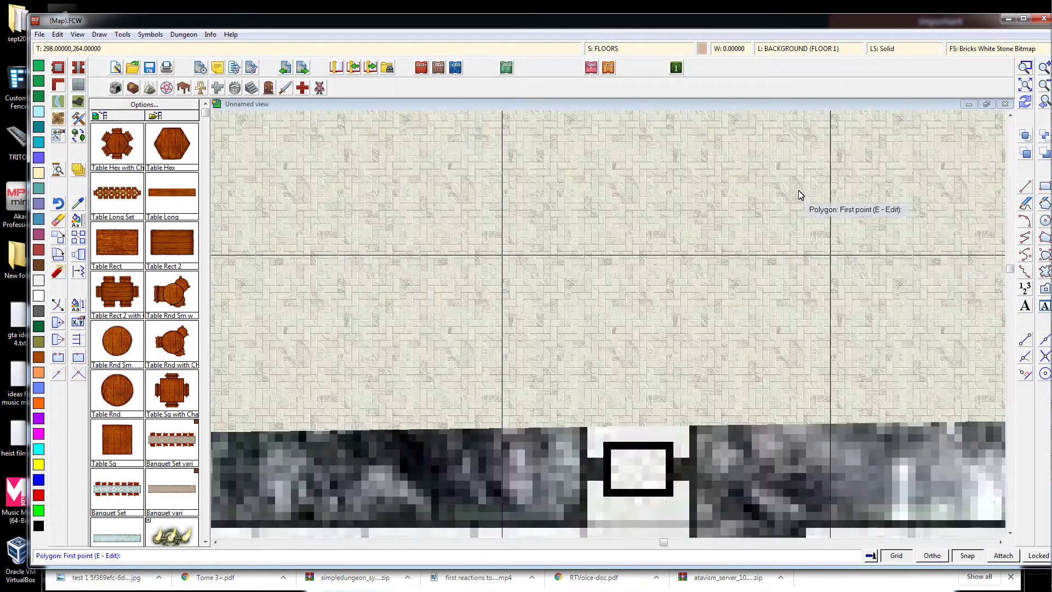
Examine the furnished room and the differently textured floors of the other rooms, both close up and across the whole map
scroll(799, 195, "down", 6)
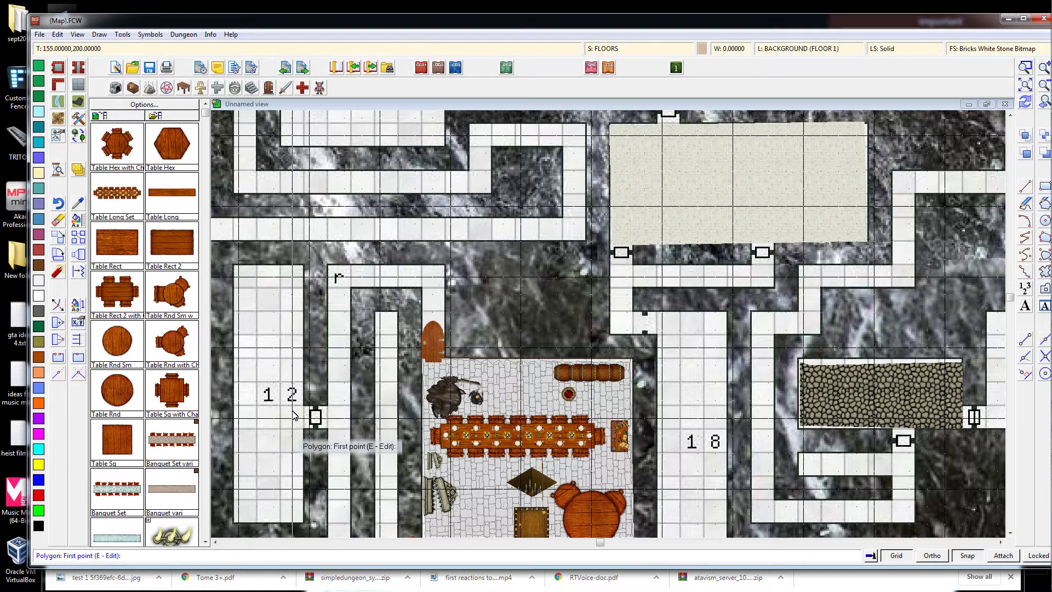
scroll(675, 306, "down", 5)
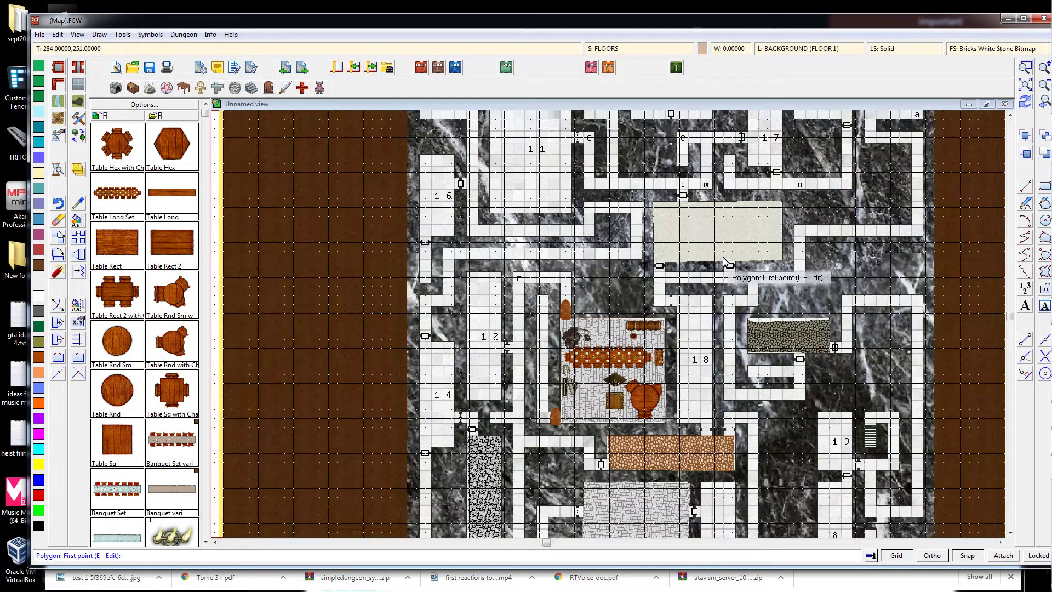
scroll(636, 175, "up", 5)
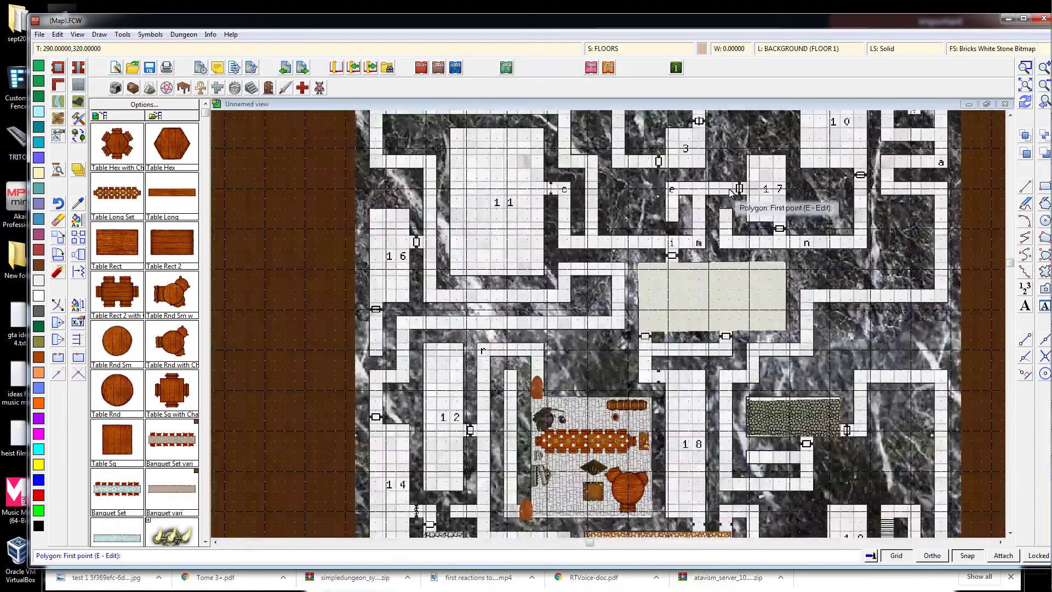
scroll(746, 195, "down", 4)
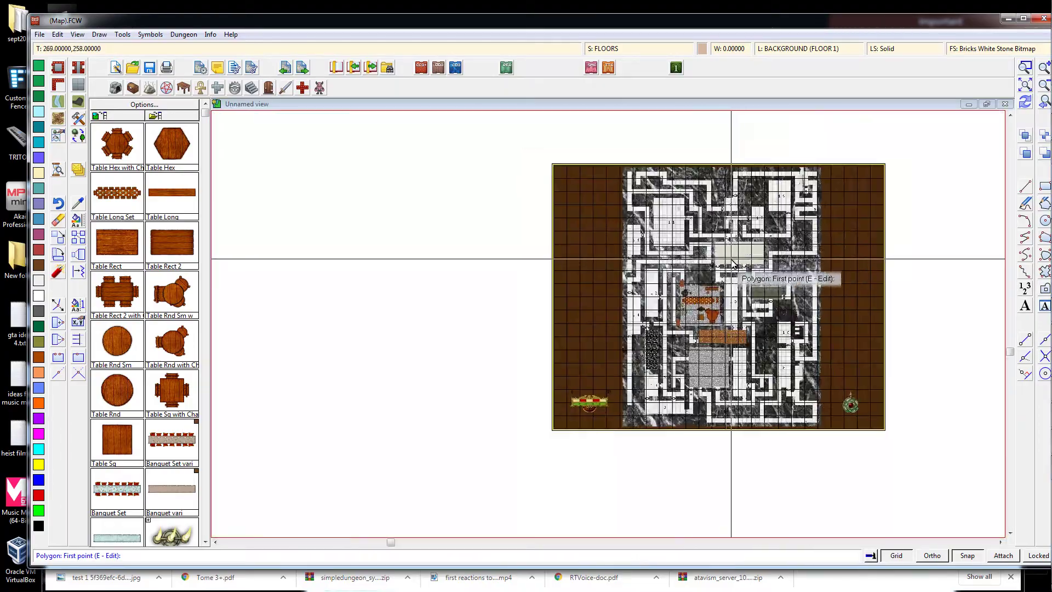
scroll(679, 274, "up", 3)
scroll(686, 328, "up", 4)
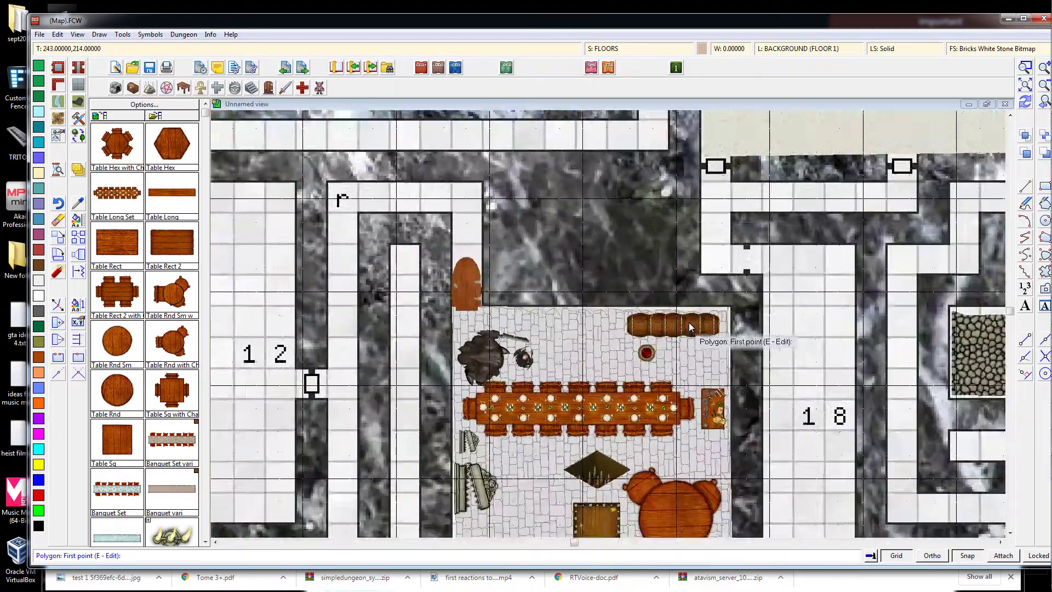
scroll(718, 268, "down", 3)
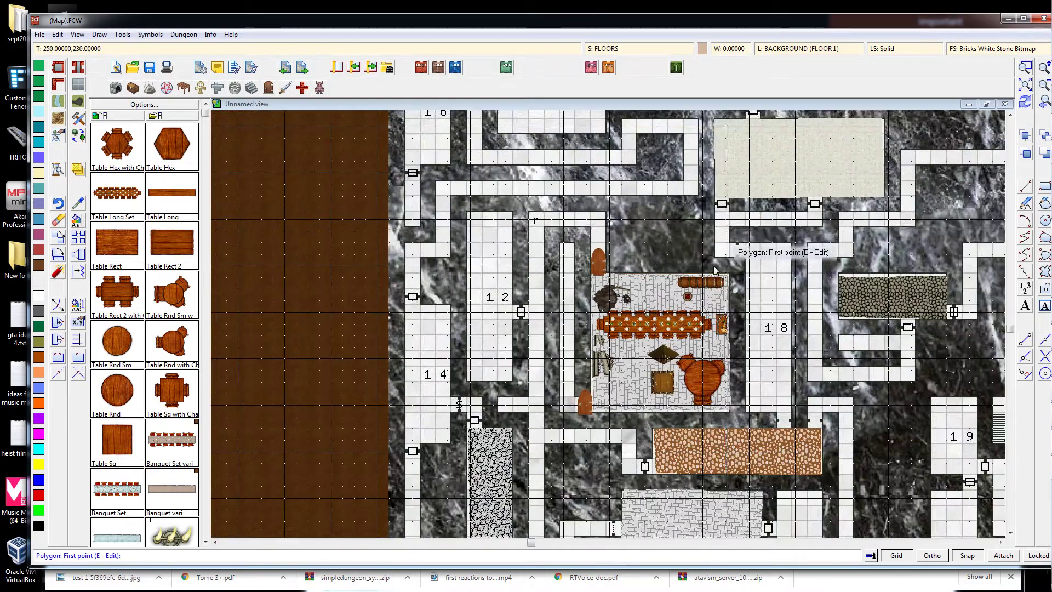
scroll(809, 219, "up", 2)
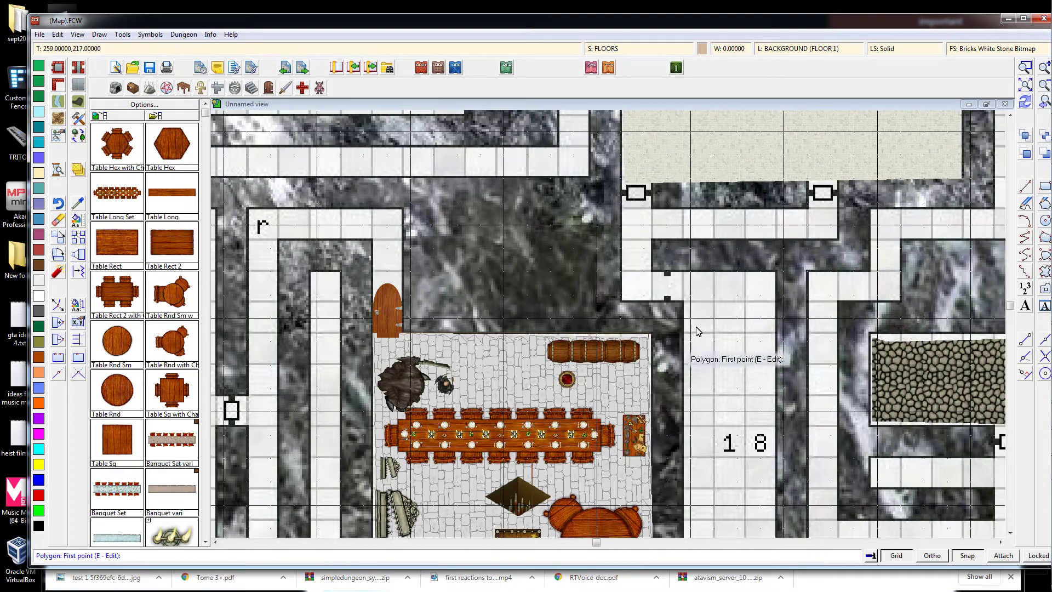
scroll(697, 331, "down", 1)
scroll(805, 167, "up", 3)
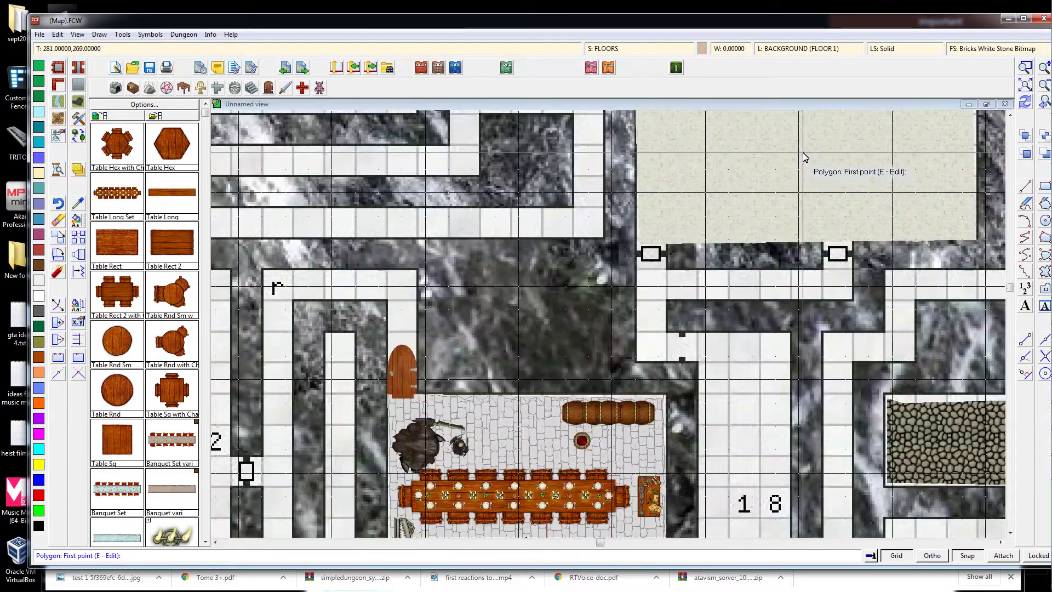
scroll(778, 167, "down", 1)
scroll(758, 168, "down", 3)
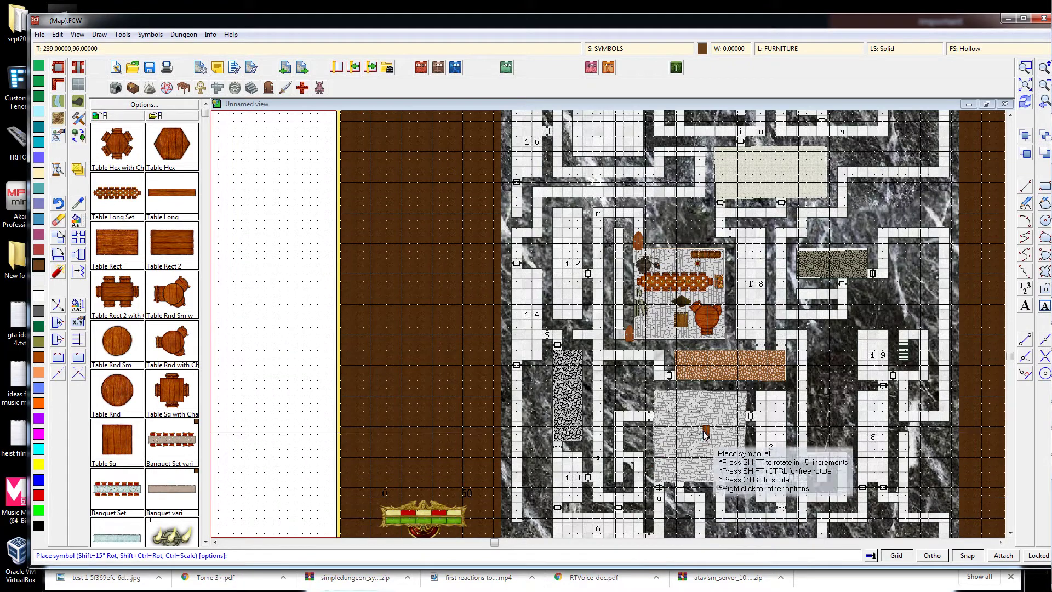
Place an enlarged, rotated rectangular wooden table in the middle of the grey brick room beside room 2
key("ctrl")
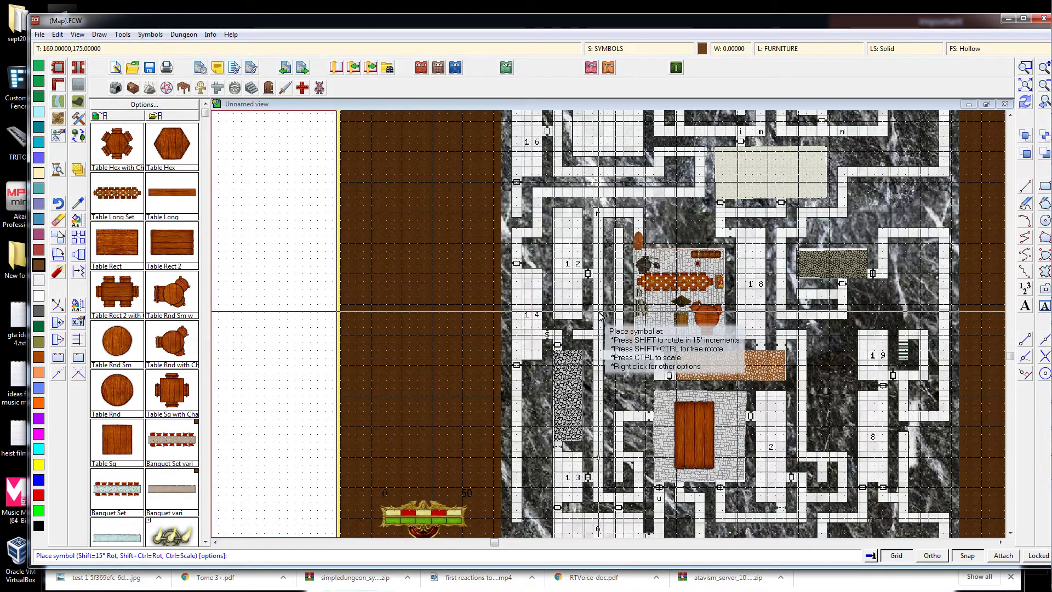
key("shift")
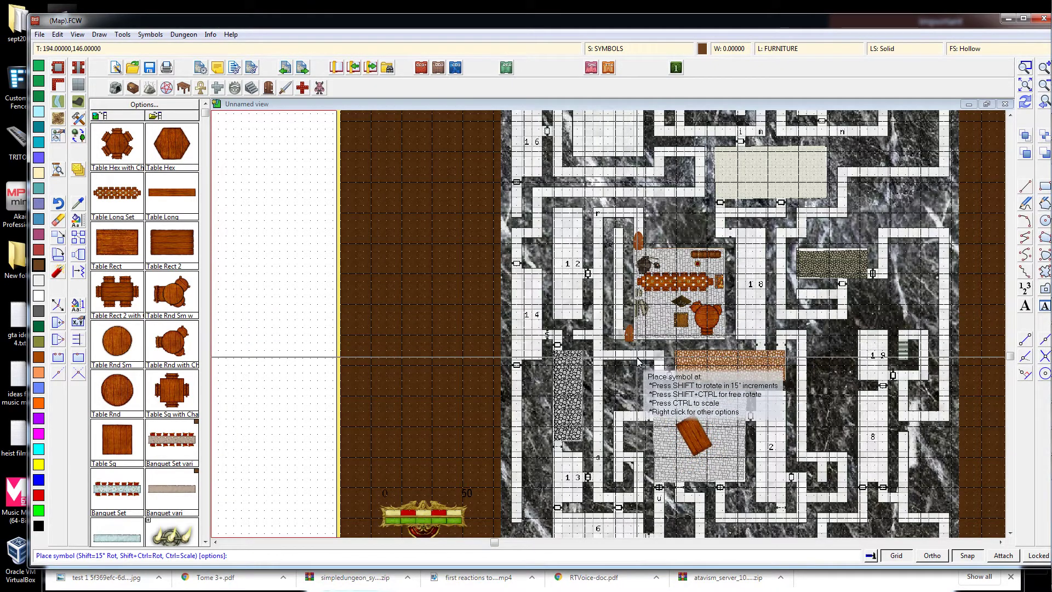
left_click(704, 438)
scroll(701, 433, "up", 4)
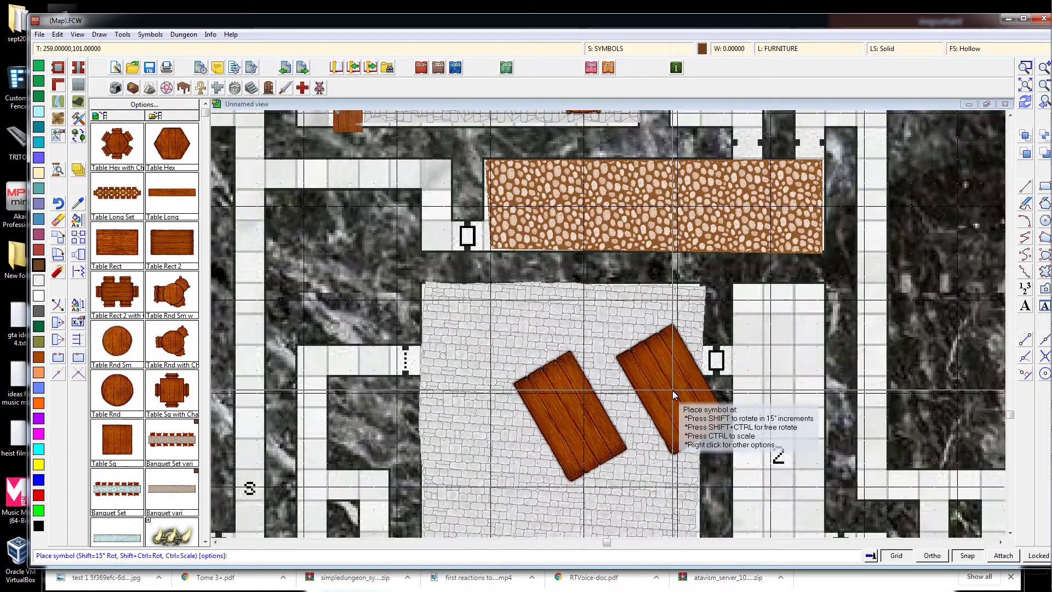
scroll(672, 390, "up", 3)
scroll(631, 366, "down", 2)
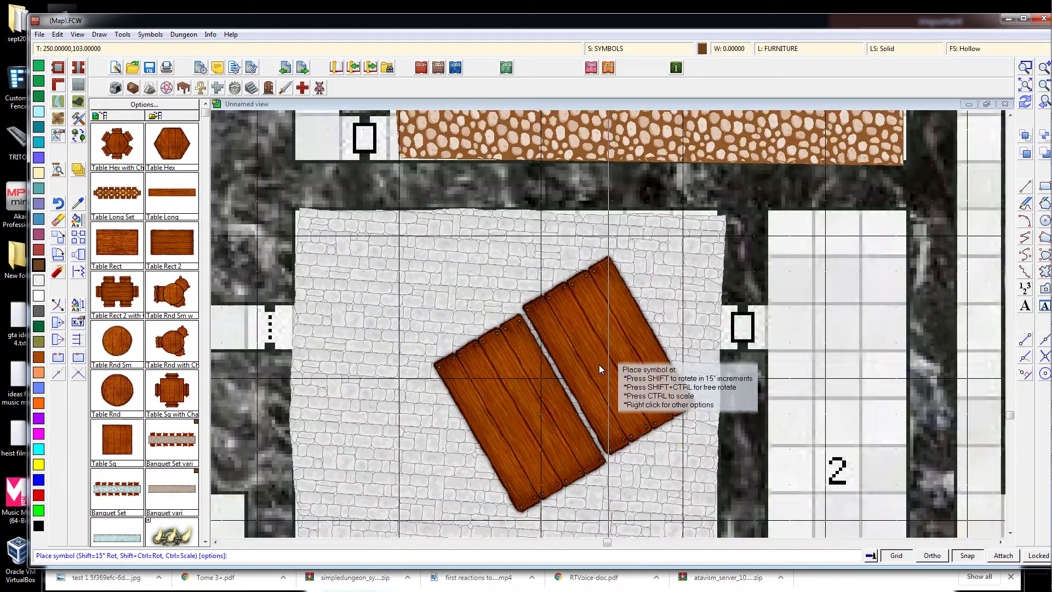
scroll(644, 357, "down", 2)
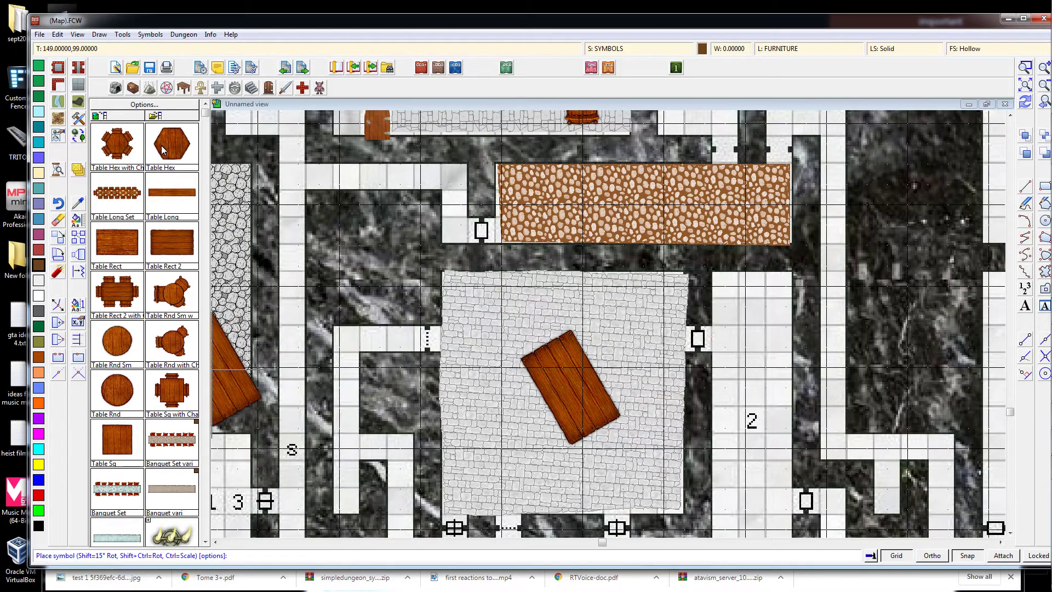
Place a red-cushioned Chair W3 along the left long side of the tilted table, rotated to match the table's angle
scroll(169, 140, "down", 2)
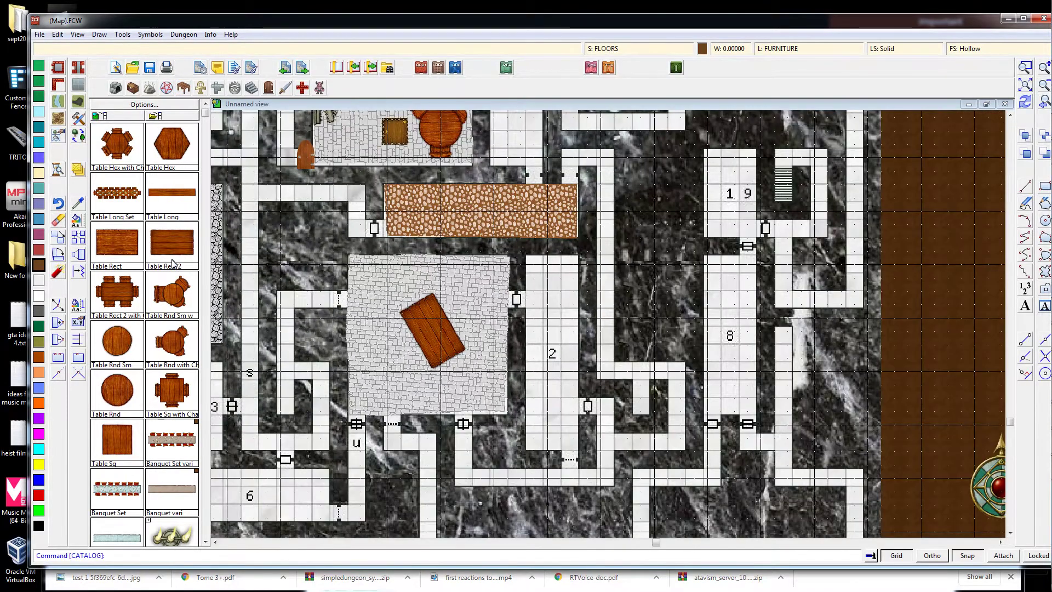
scroll(203, 352, "up", 1)
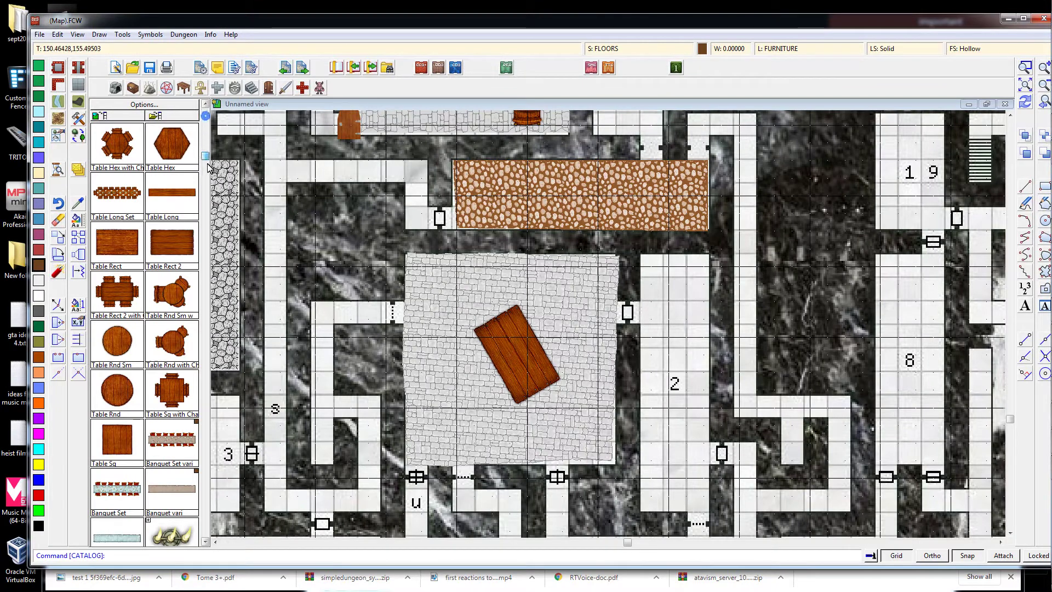
scroll(210, 305, "down", 3)
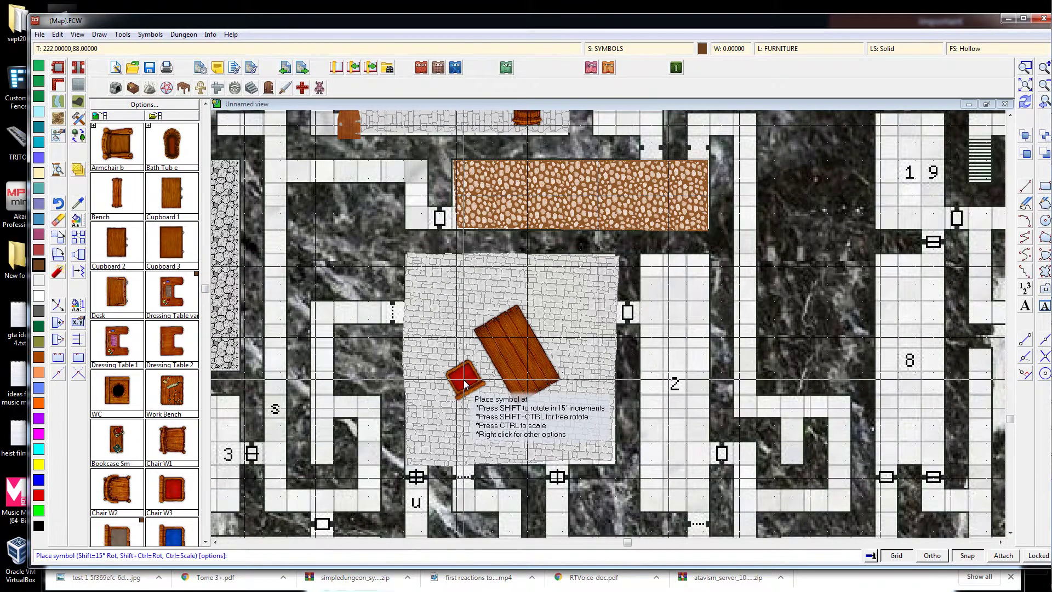
key("shift")
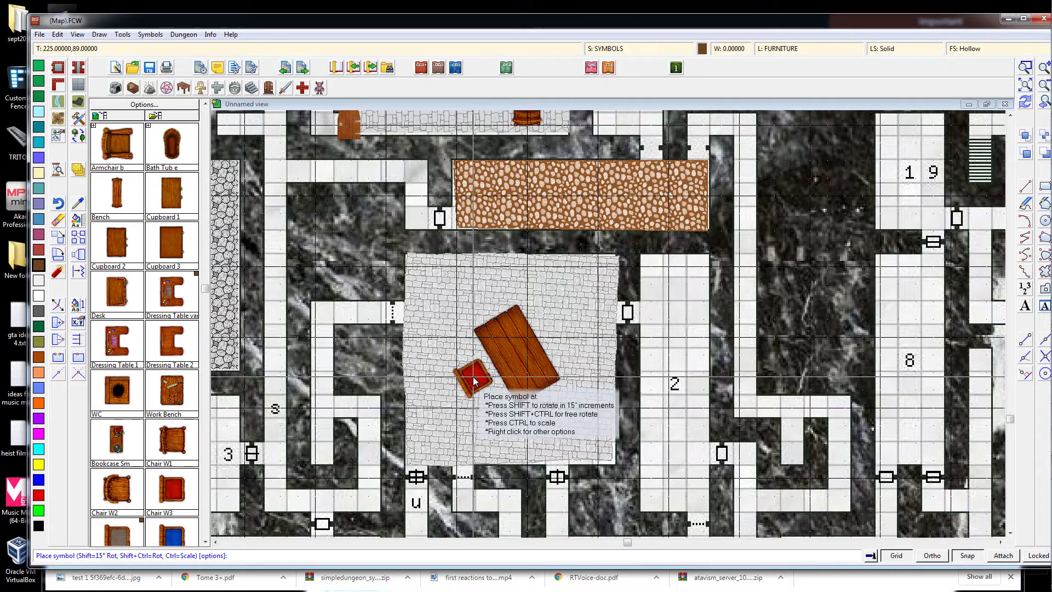
left_click(469, 360)
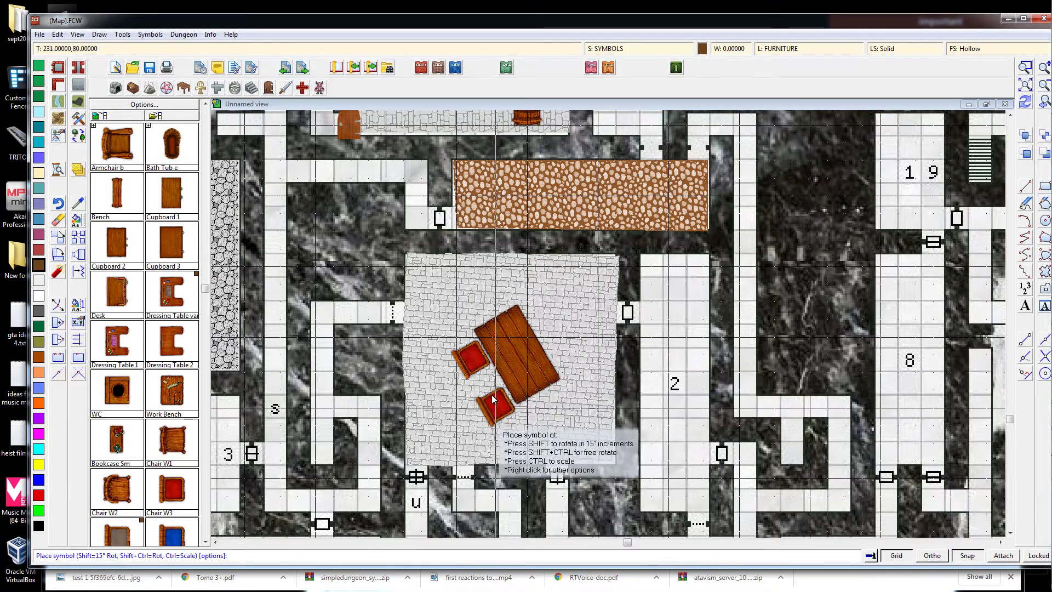
From the Perspectives furniture symbols, place a rectangular P3a table over the top-down table and a red-cushioned P3a Chair b 1 near its upper right end
left_click(507, 68)
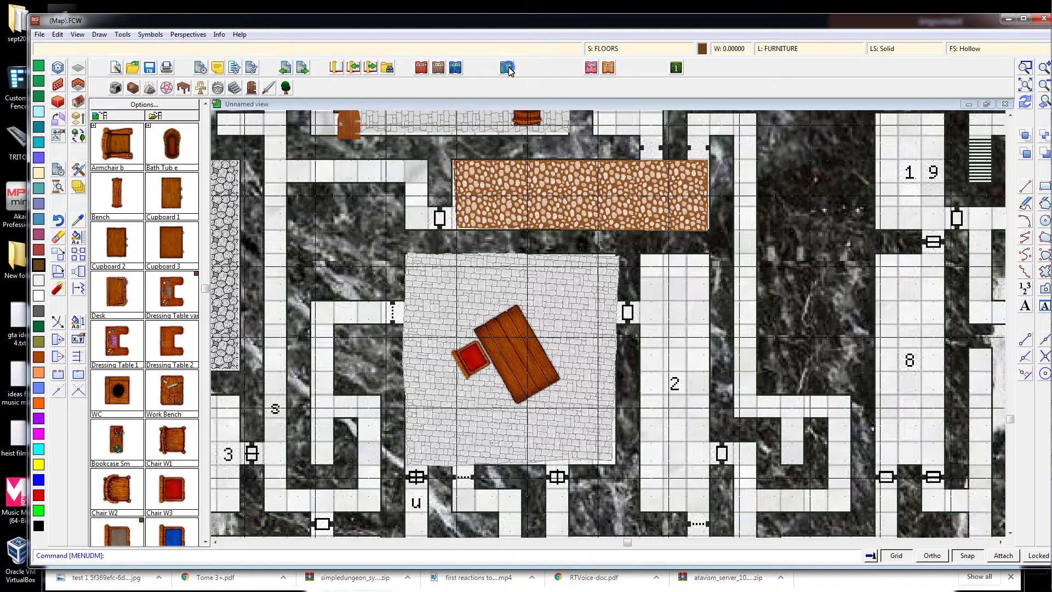
left_click(181, 89)
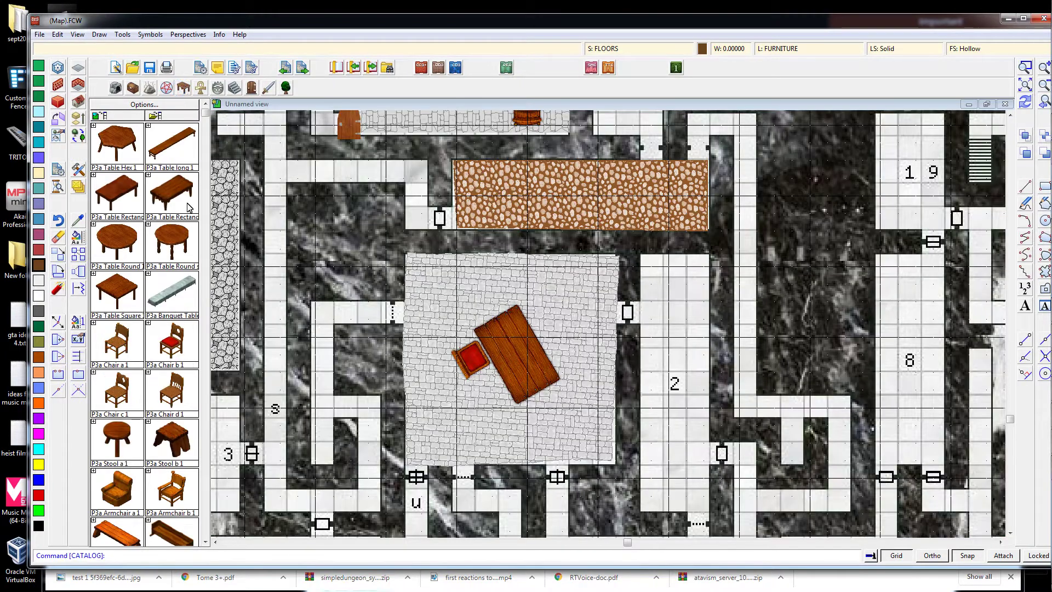
left_click(112, 241)
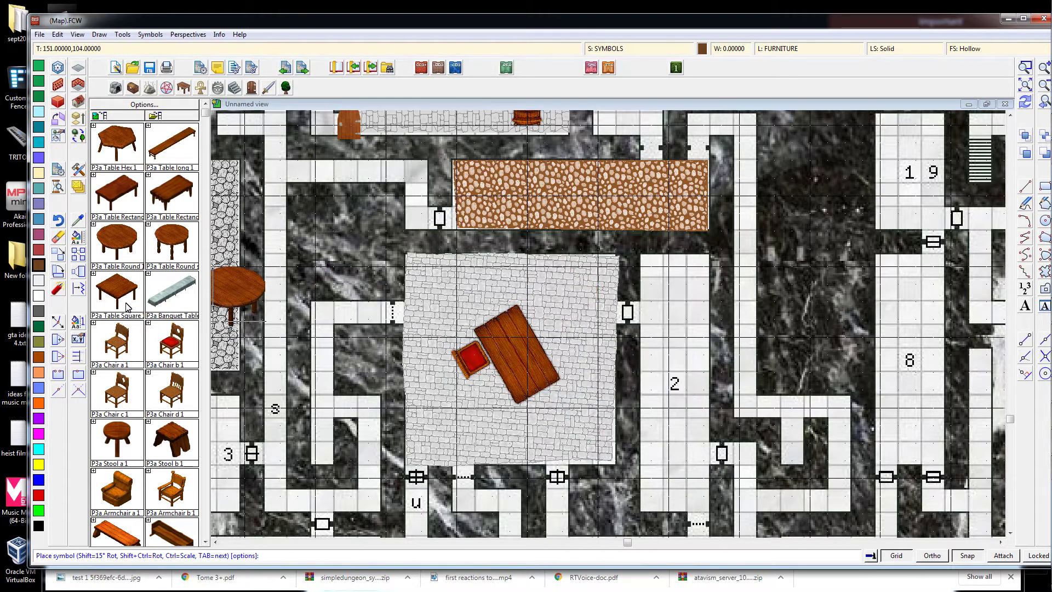
left_click(167, 199)
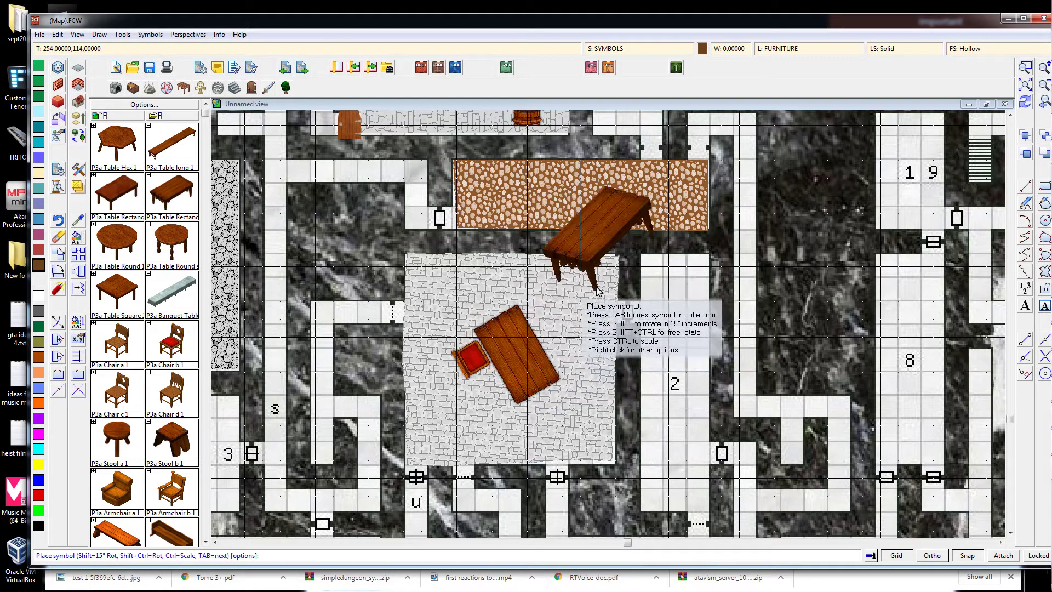
left_click(475, 399)
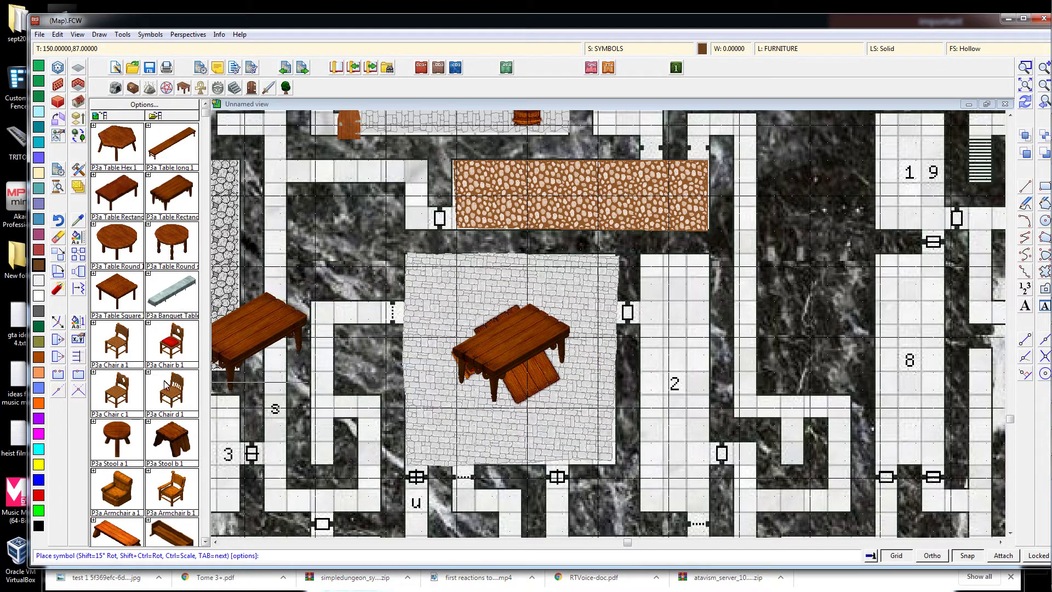
left_click(171, 342)
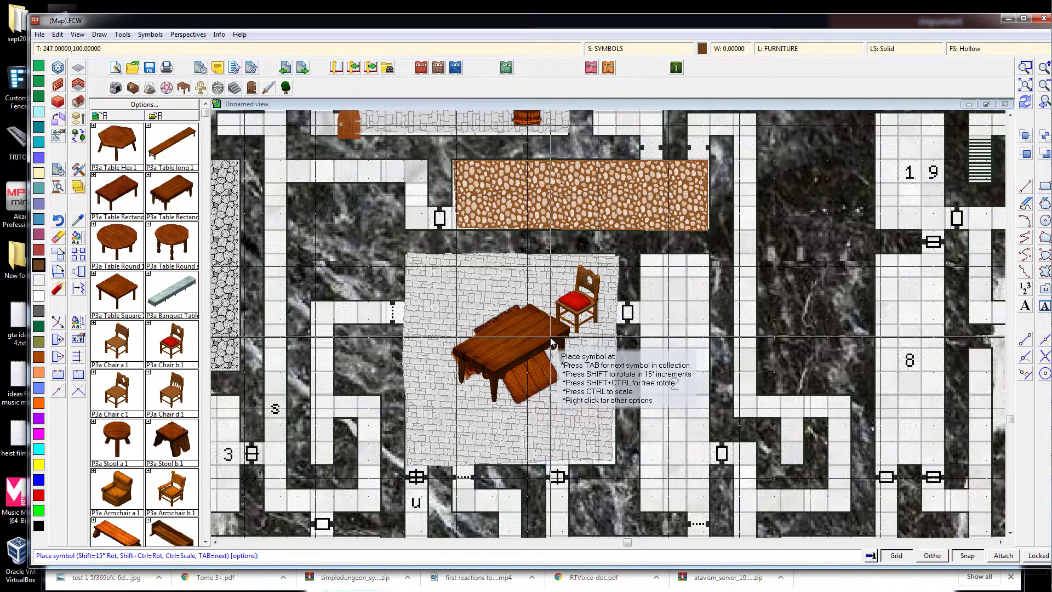
left_click(557, 310)
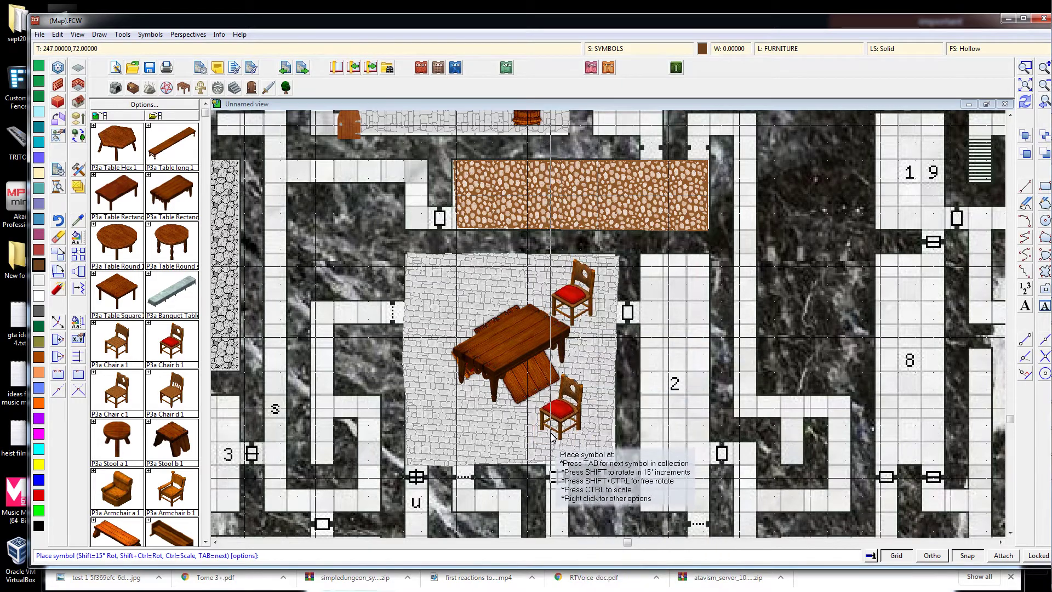
Try to add a second red-cushioned P3a Chair b 1 at the right side of the perspective table, and undo it
key("shift")
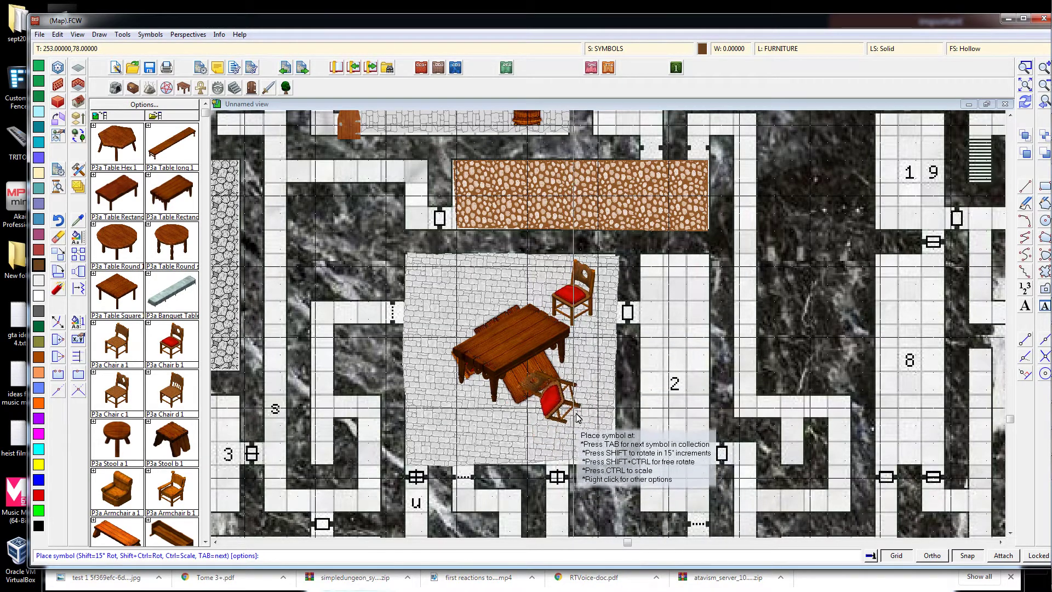
key("shift")
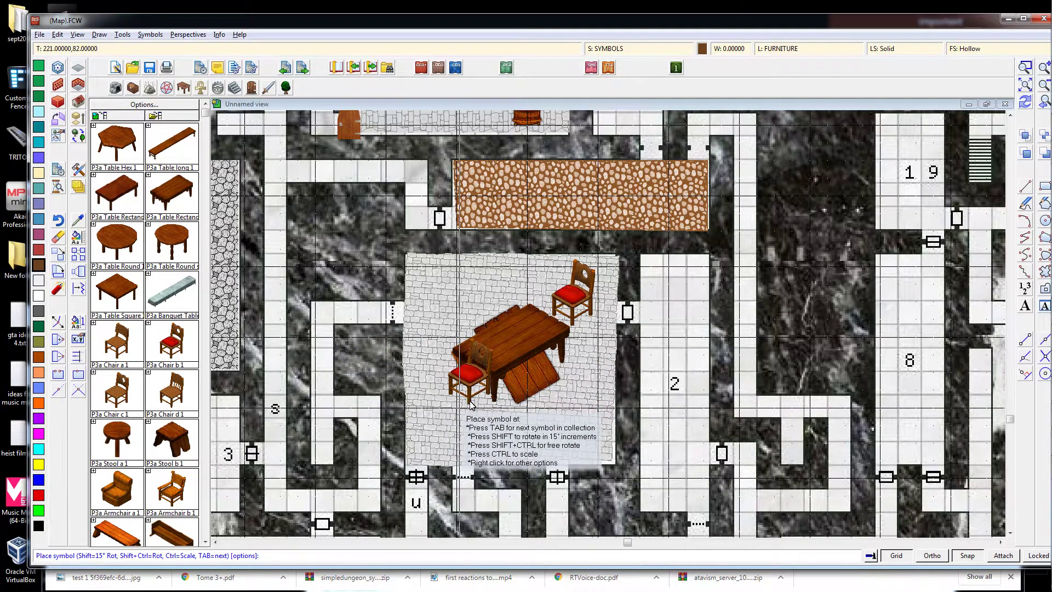
key("alt")
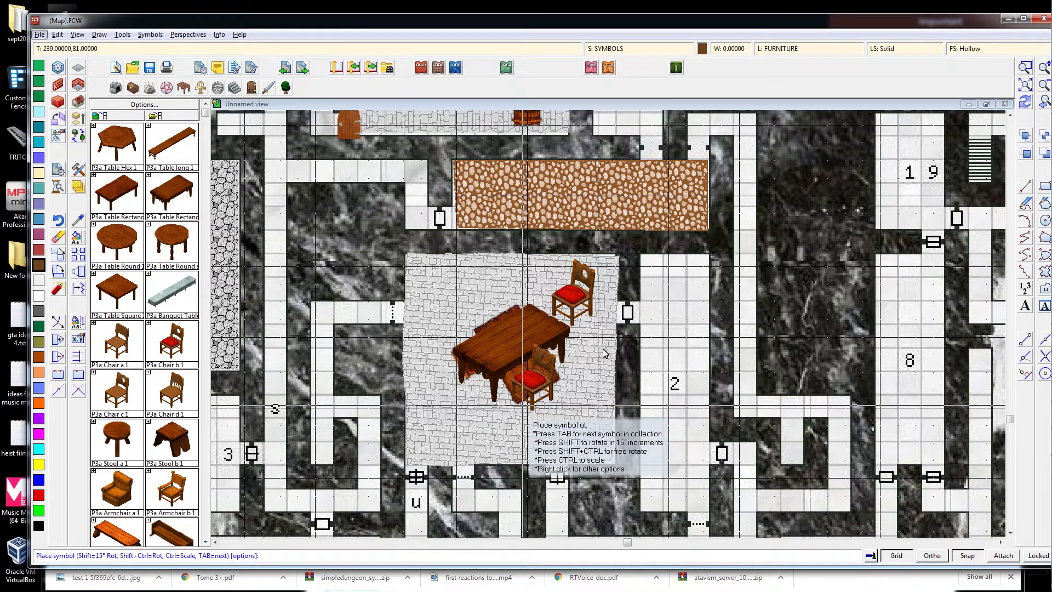
left_click(572, 377)
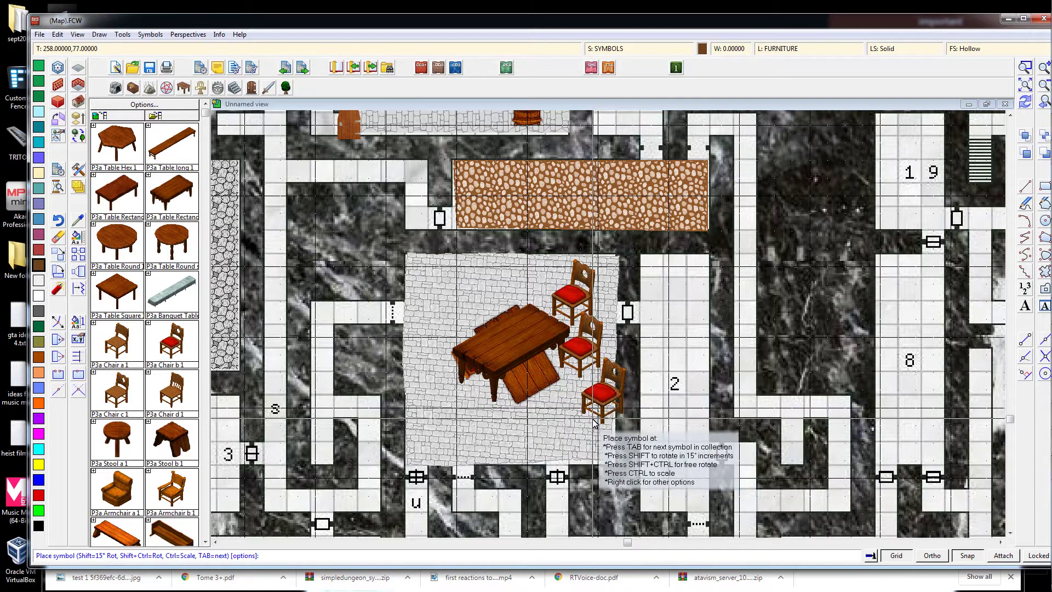
key("ctrl+z")
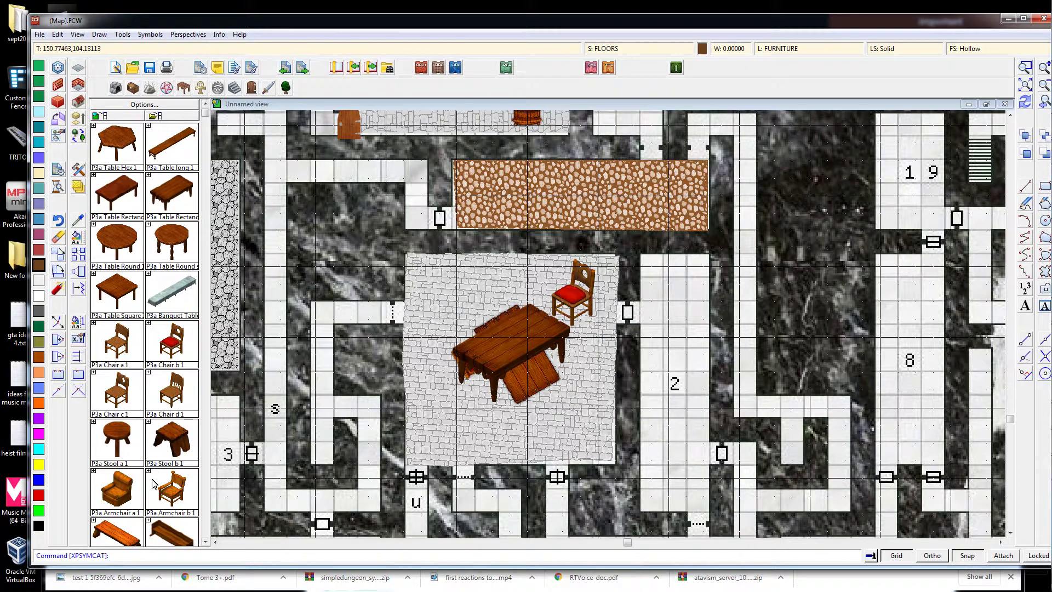
Place a small P3a Book Case of the perspective furniture at the grey brick room's upper right corner, behind the red-cushioned chair
scroll(183, 331, "up", 2)
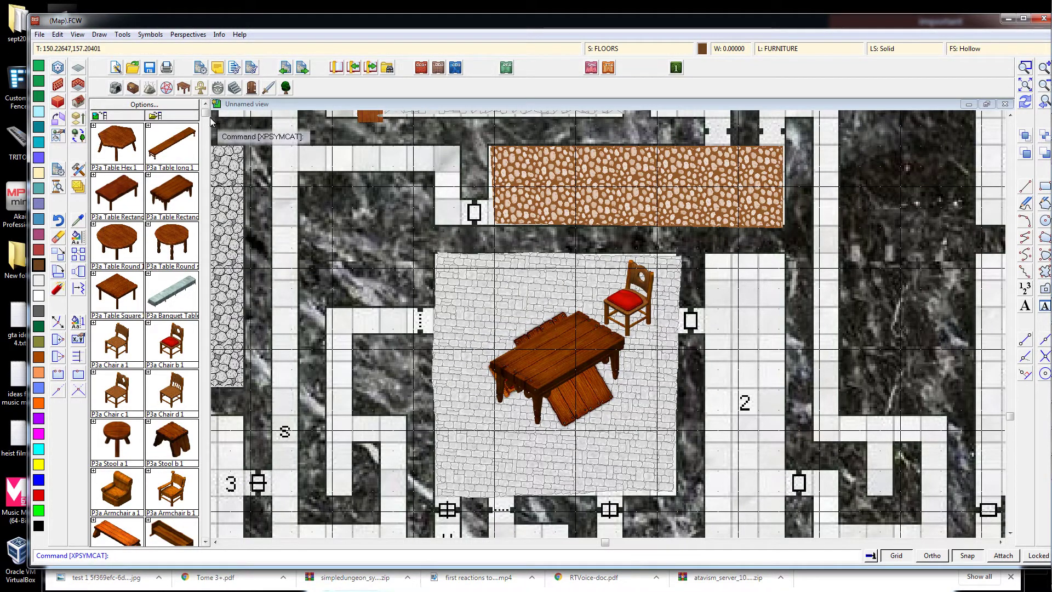
scroll(209, 140, "down", 2)
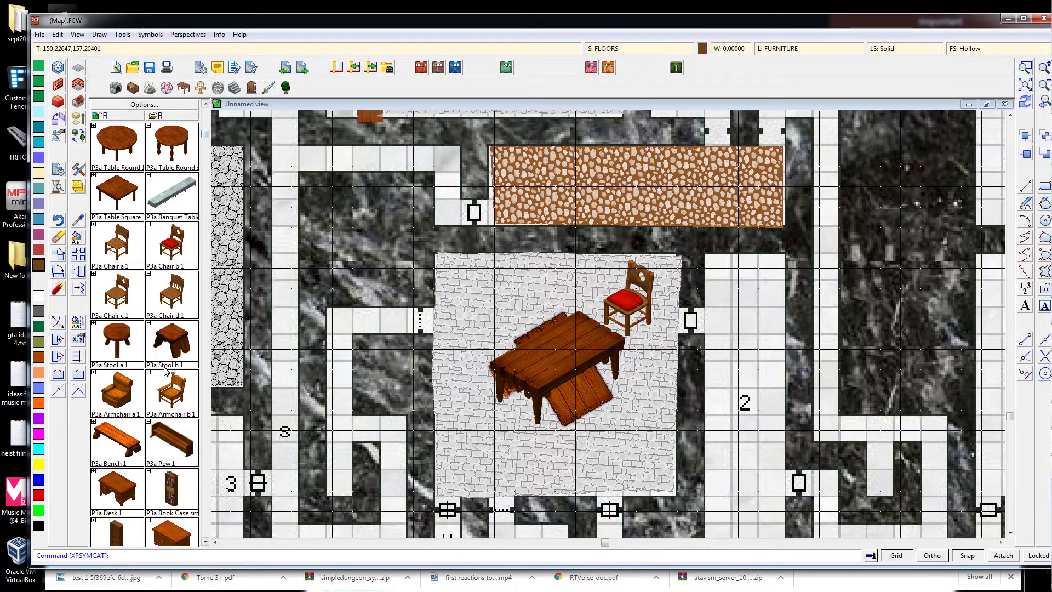
scroll(167, 405, "down", 3)
scroll(171, 422, "up", 4)
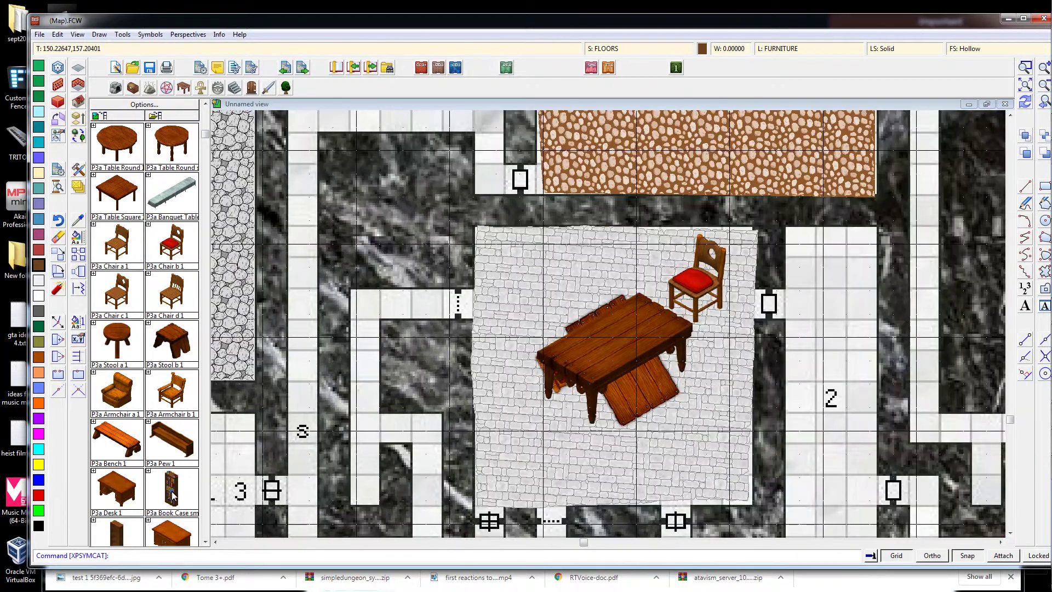
left_click(171, 493)
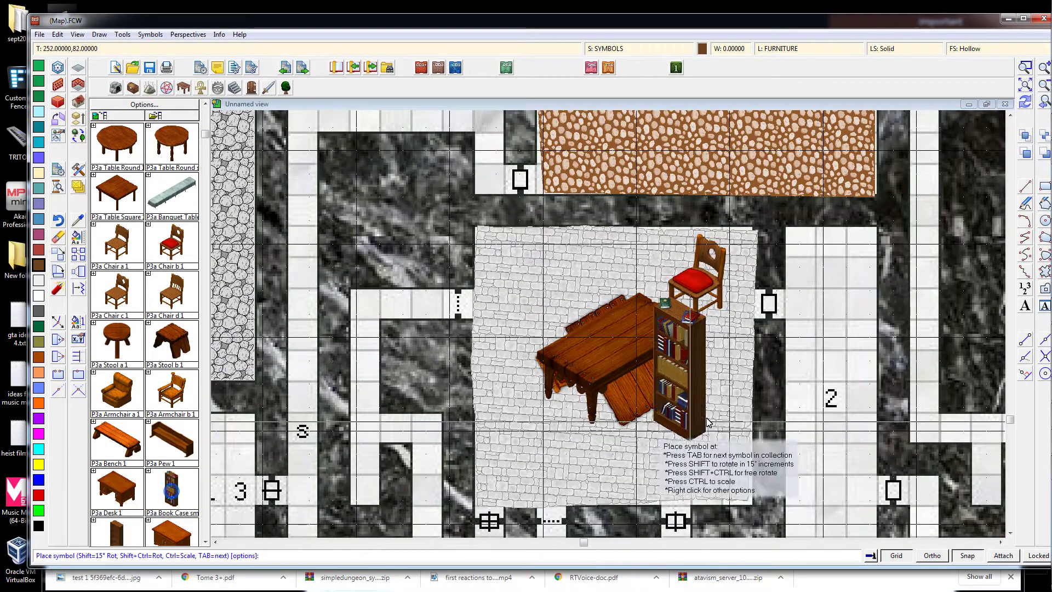
left_click(737, 414)
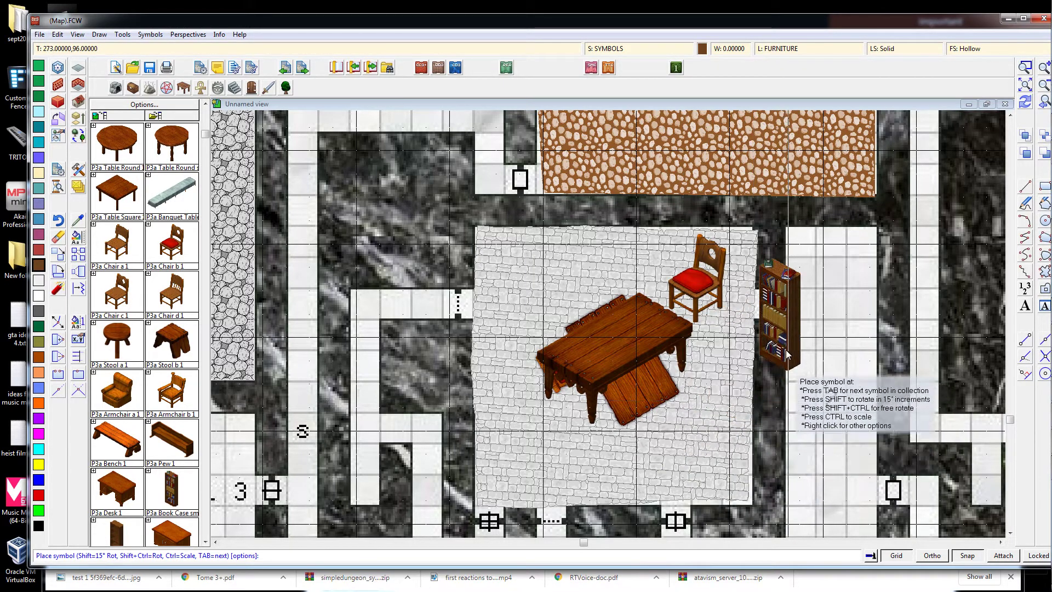
left_click(753, 277)
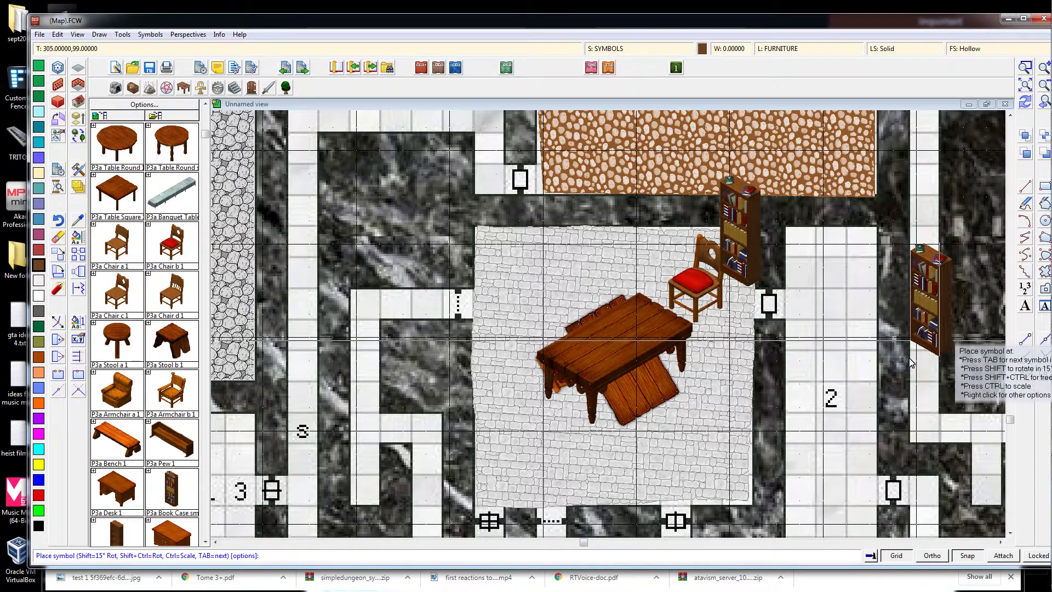
Examine the dungeon map as a whole and up close, comparing the room with perspective furniture to the room with top-down furniture
scroll(825, 329, "down", 2)
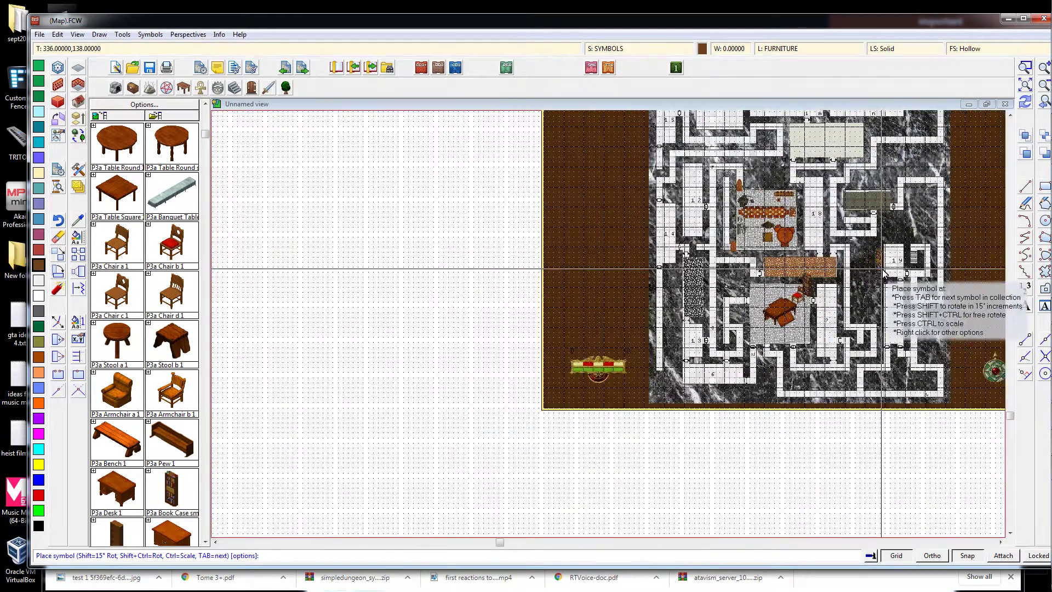
scroll(826, 280, "up", 3)
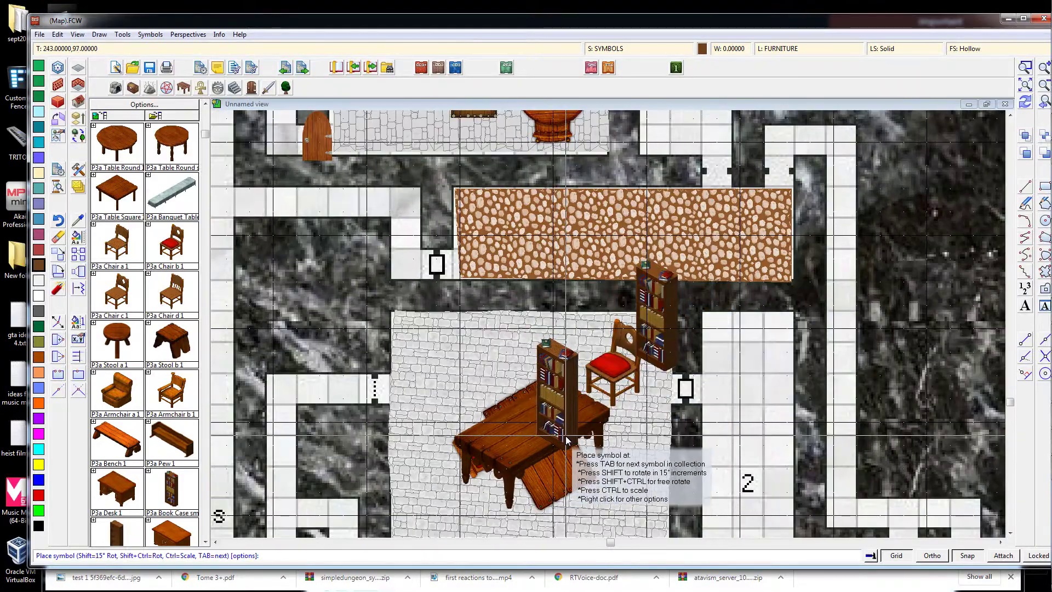
scroll(715, 406, "down", 1)
scroll(715, 405, "down", 4)
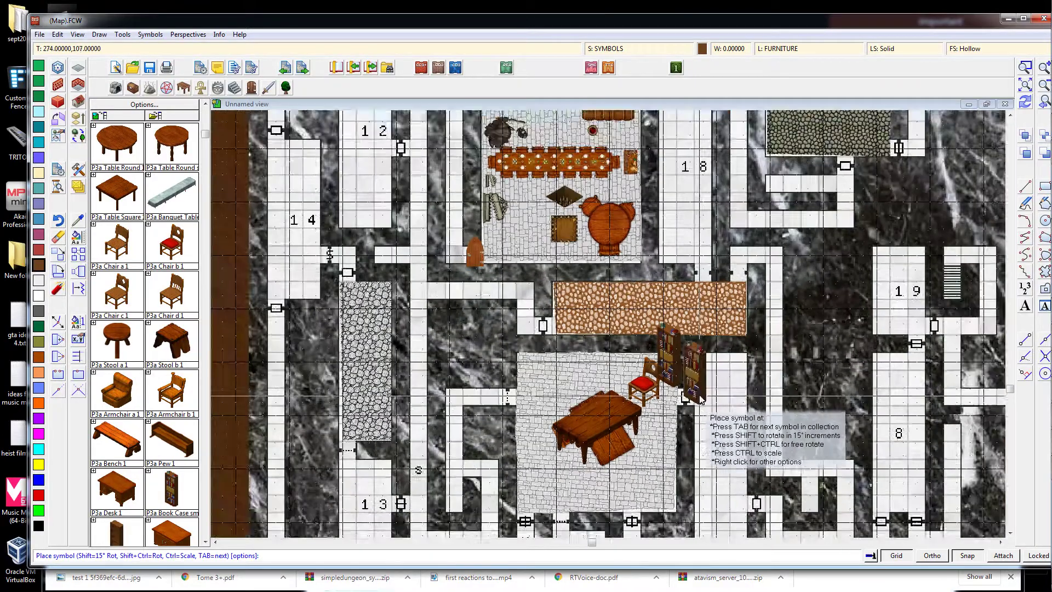
scroll(766, 257, "up", 1)
scroll(766, 257, "up", 2)
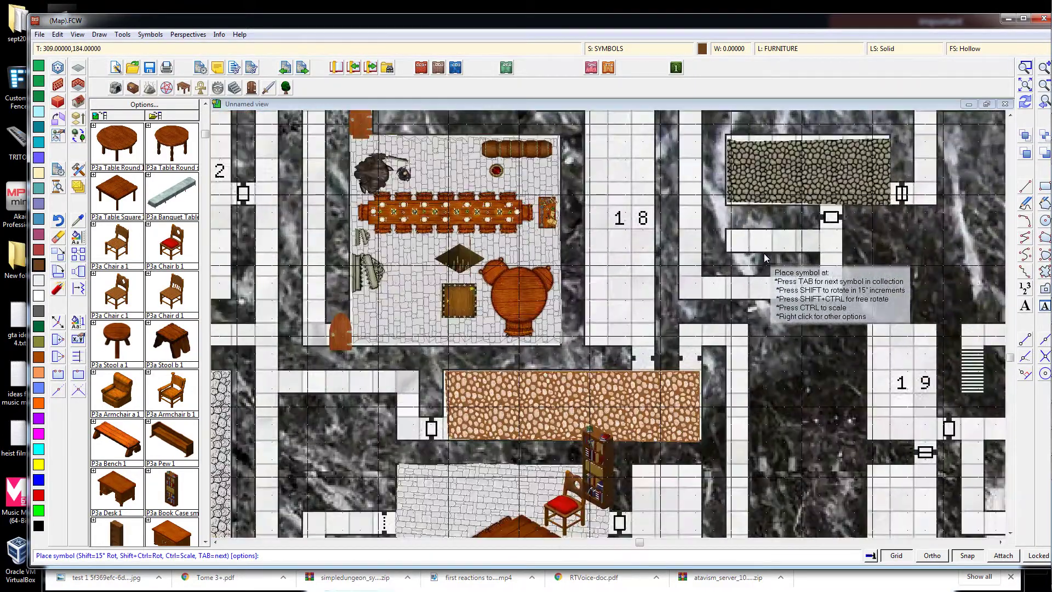
scroll(764, 253, "down", 2)
scroll(718, 334, "down", 2)
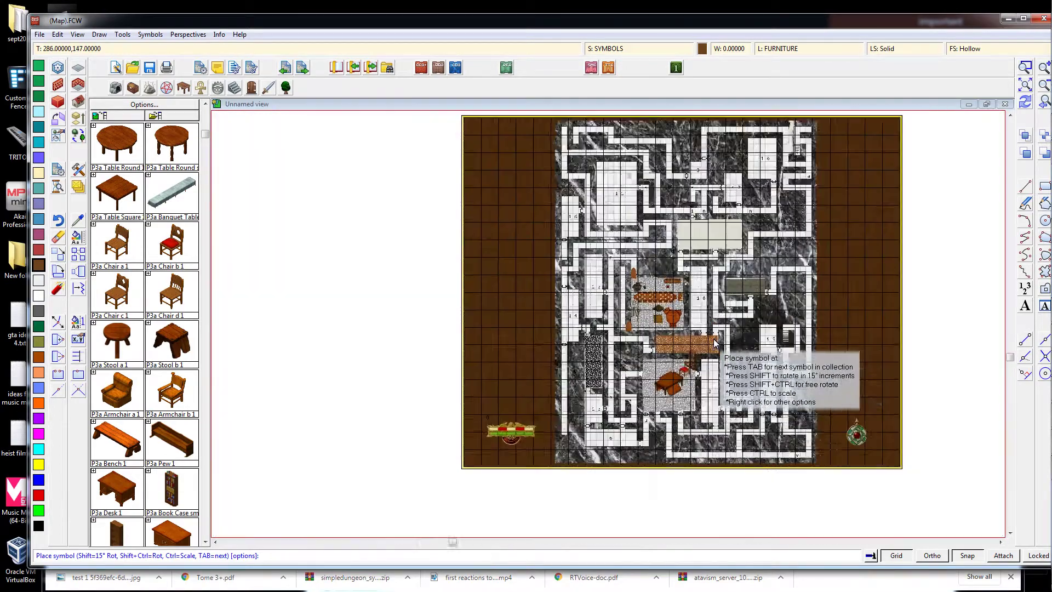
scroll(717, 335, "up", 2)
scroll(718, 336, "up", 1)
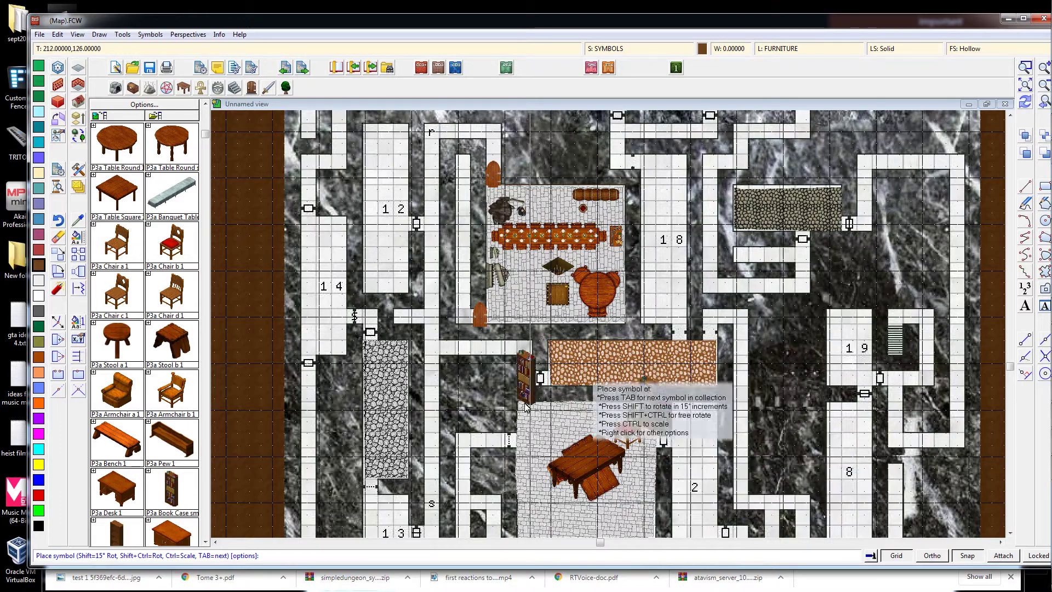
scroll(739, 327, "down", 3)
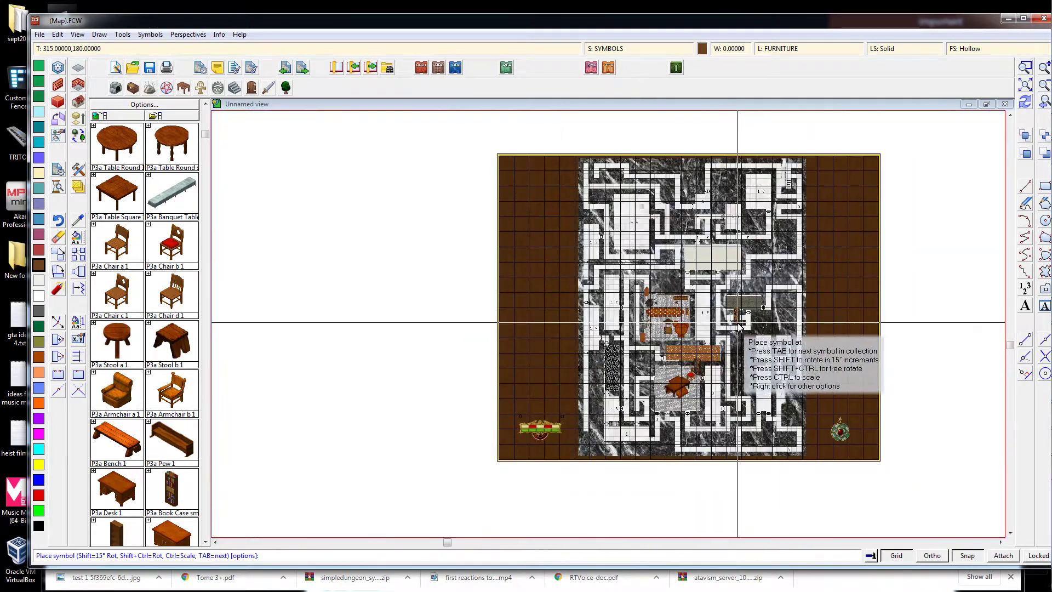
scroll(740, 327, "up", 1)
scroll(740, 328, "up", 1)
scroll(680, 281, "down", 2)
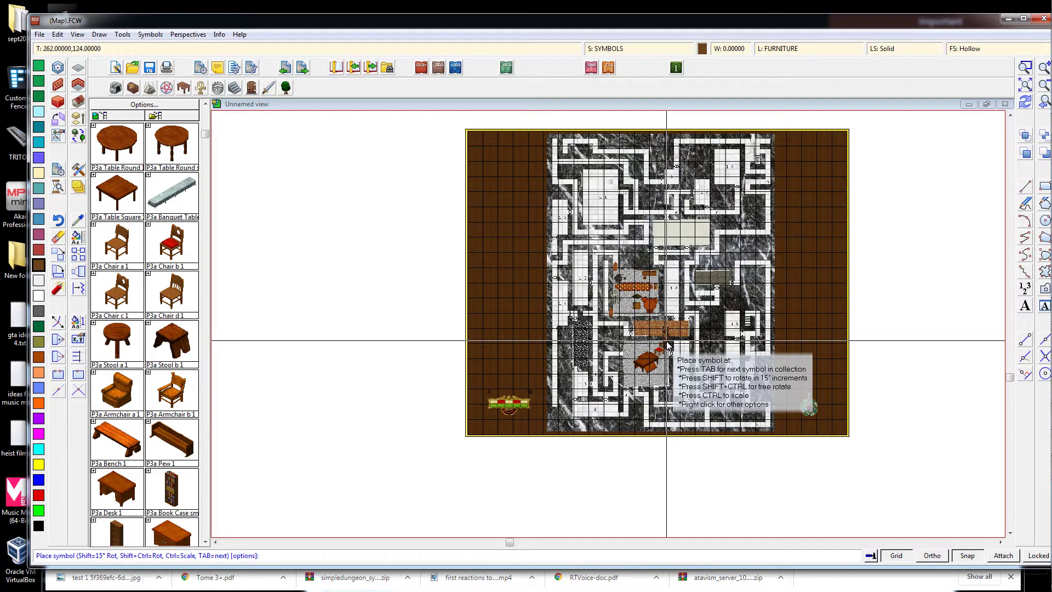
scroll(695, 384, "up", 5)
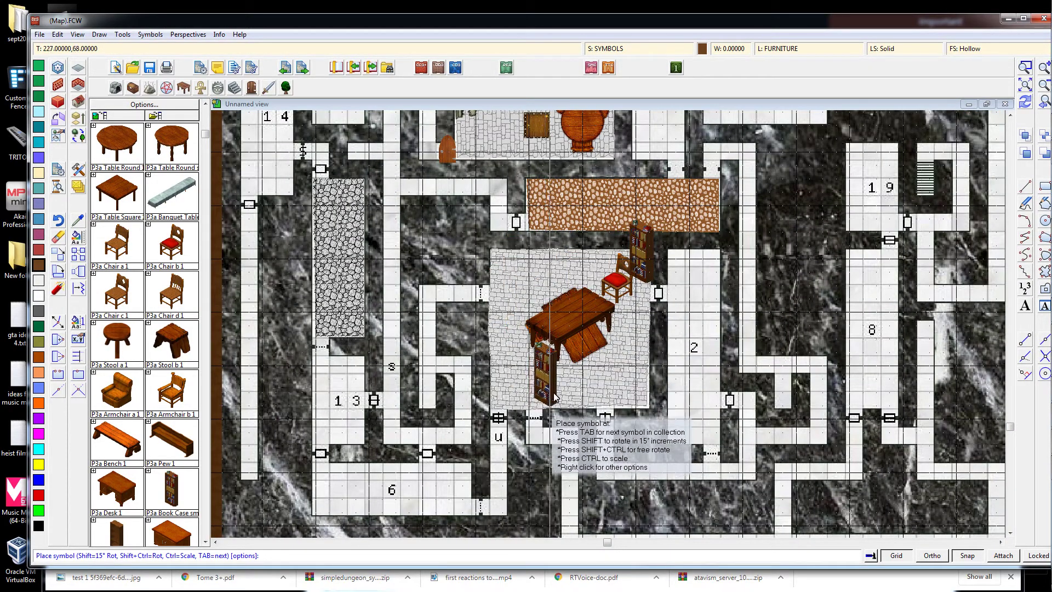
left_click(630, 350)
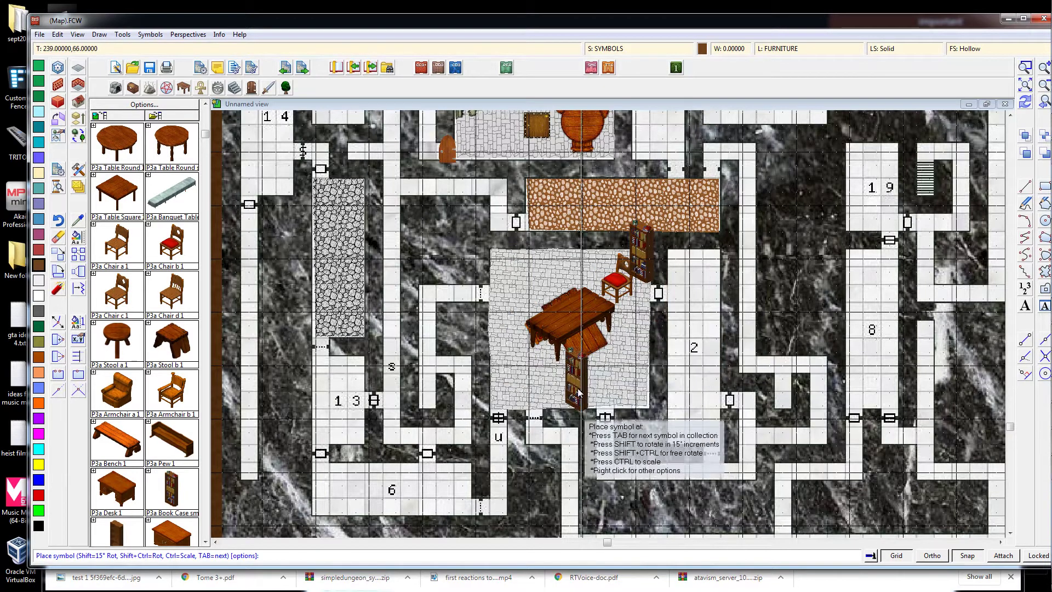
scroll(578, 392, "down", 4)
scroll(680, 350, "up", 2)
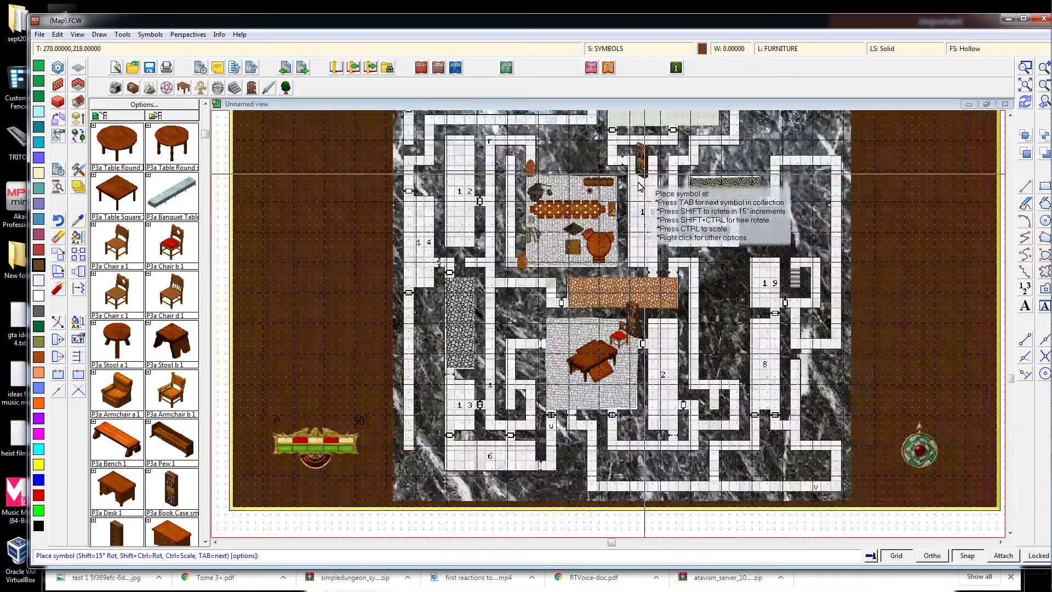
scroll(640, 186, "up", 3)
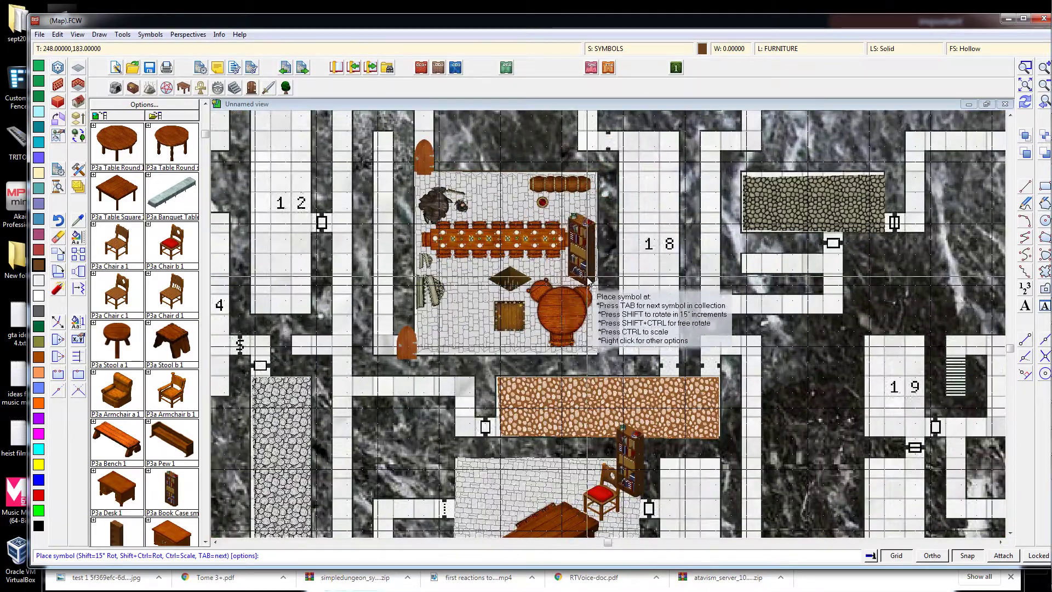
scroll(589, 280, "up", 2)
scroll(548, 317, "down", 3)
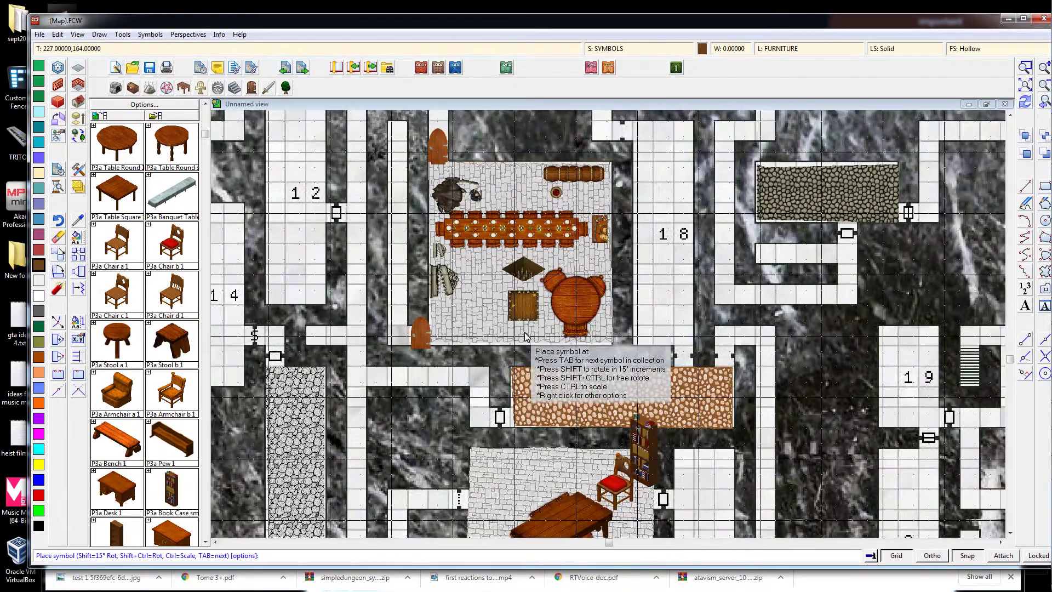